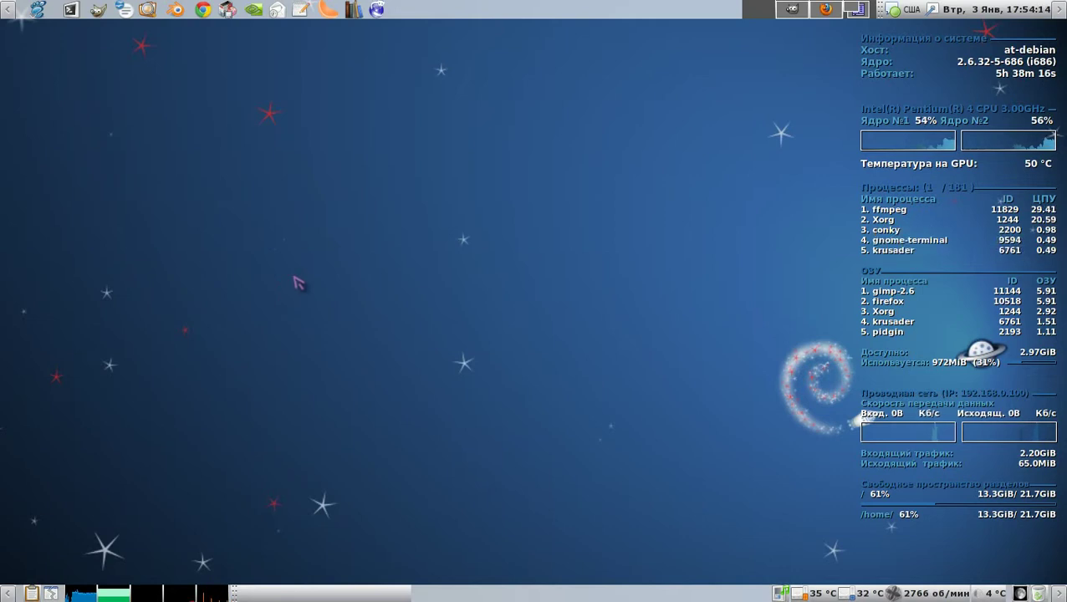
Switch to Firefox's 'How to Create Personas' tab, check the Personas theme list, and scroll the guide.
{"action": "left_click", "coordinate": [827, 10]}
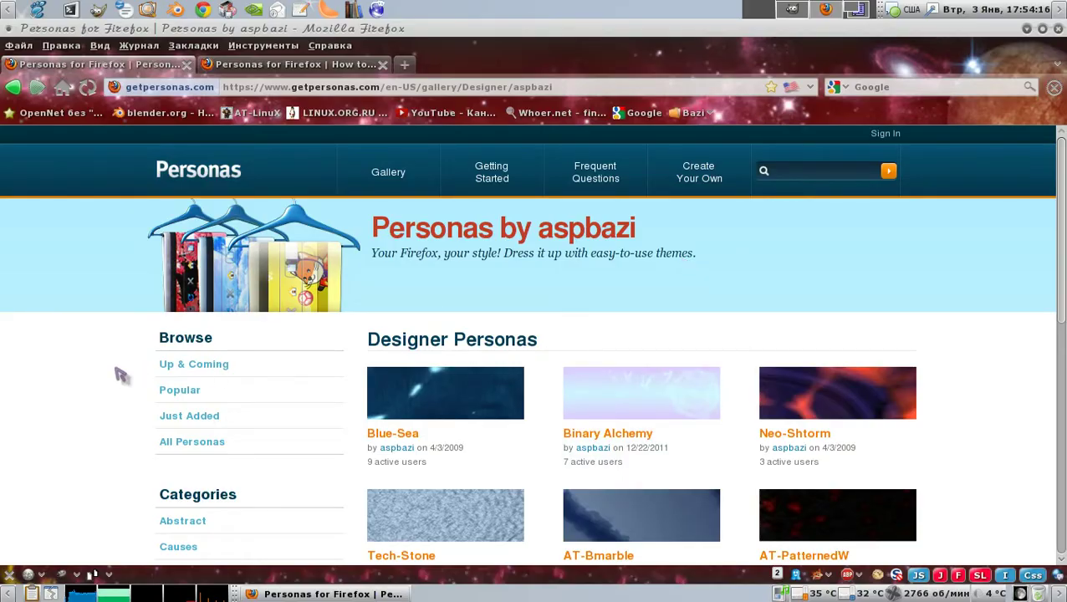
{"action": "left_click", "coordinate": [255, 67]}
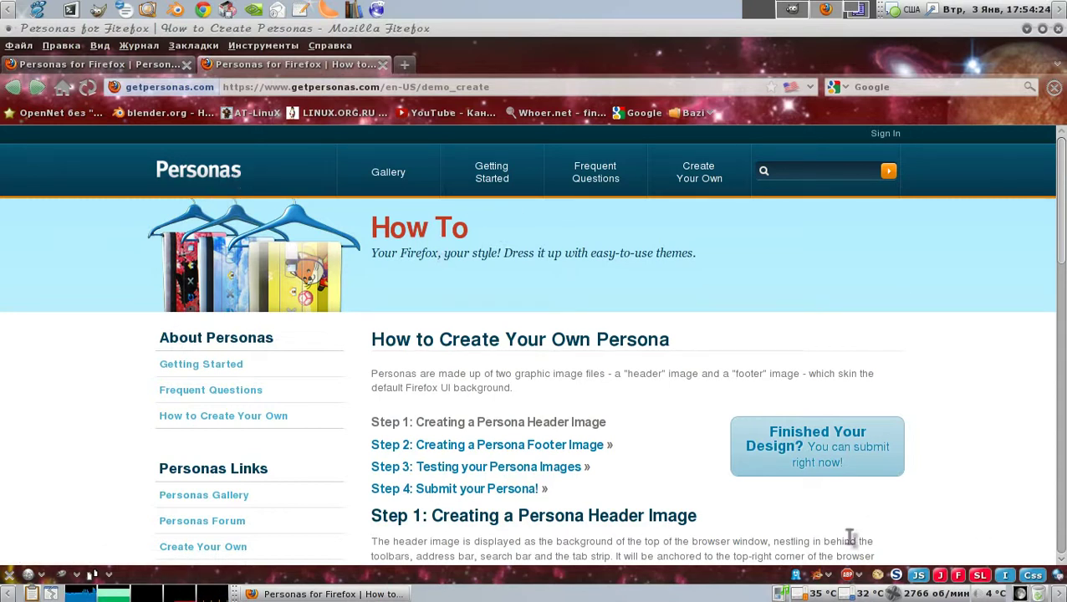
{"action": "left_click", "coordinate": [827, 574]}
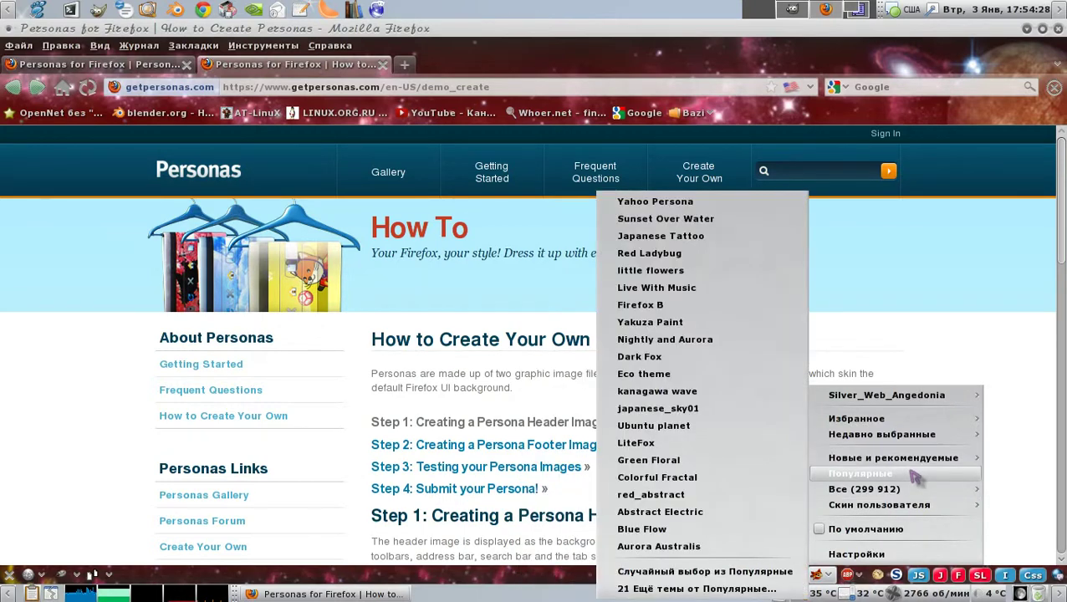
{"action": "mouse_move", "coordinate": [862, 473]}
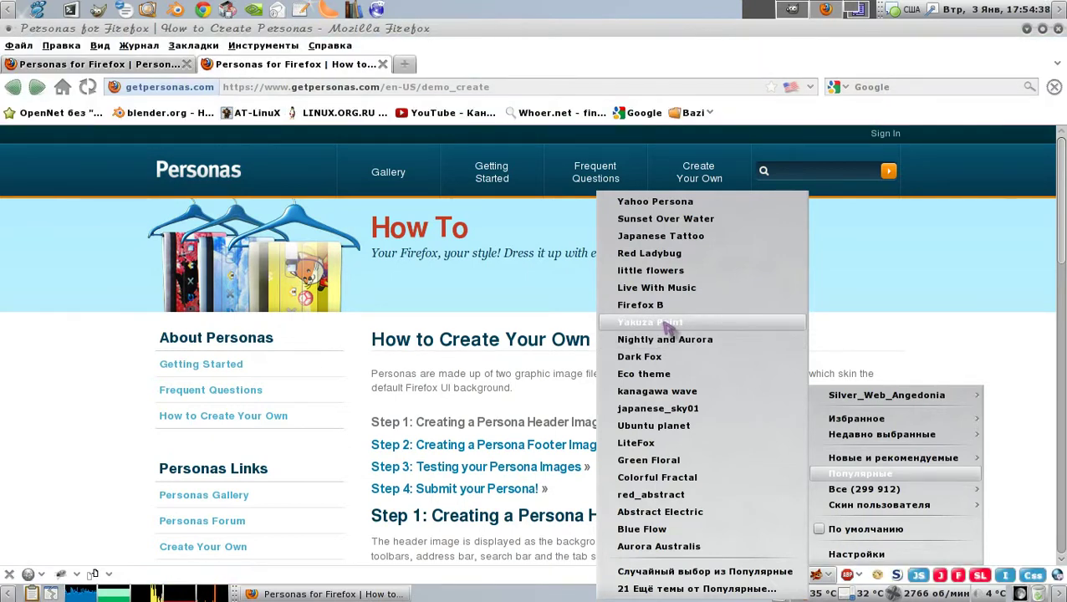
{"action": "left_click", "coordinate": [22, 418]}
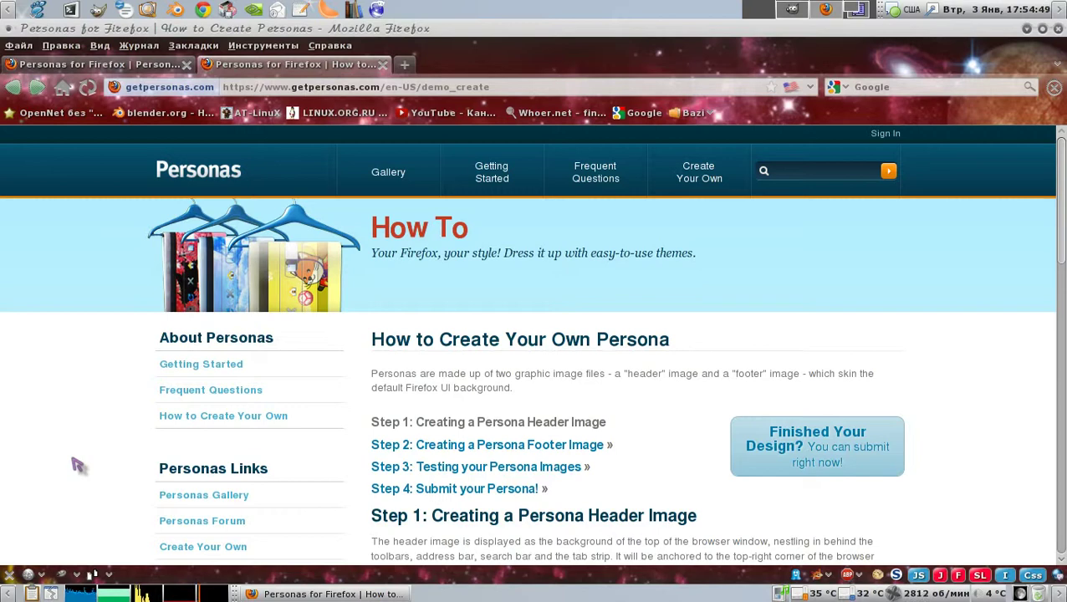
{"action": "scroll", "coordinate": [77, 465], "scroll_direction": "down", "scroll_amount": 4}
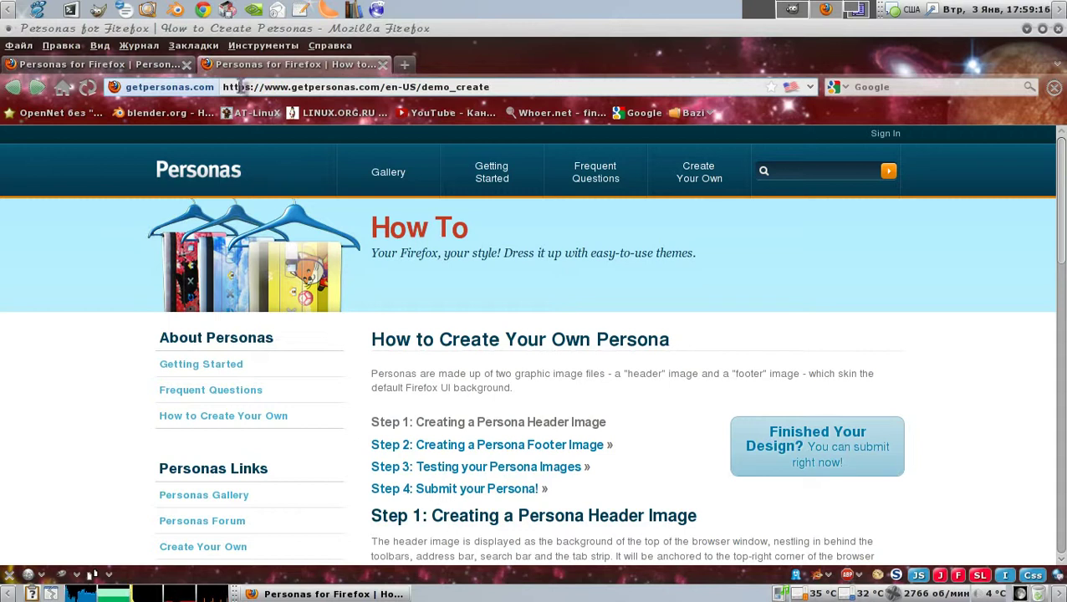
{"action": "left_click_drag", "start_coordinate": [241, 87], "coordinate": [503, 85]}
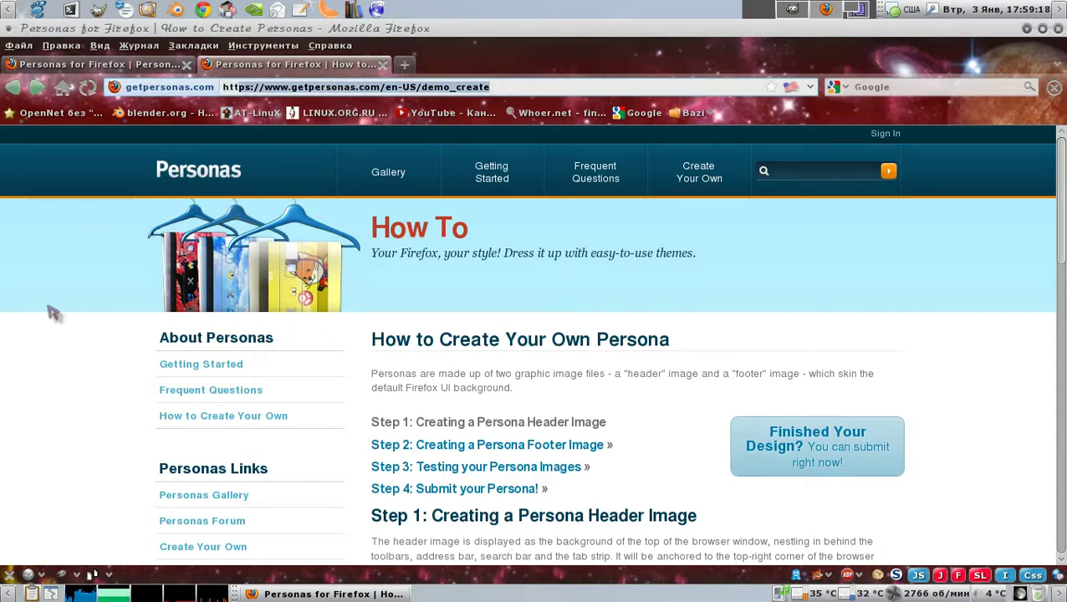
{"action": "scroll", "coordinate": [84, 415], "scroll_direction": "down", "scroll_amount": 3}
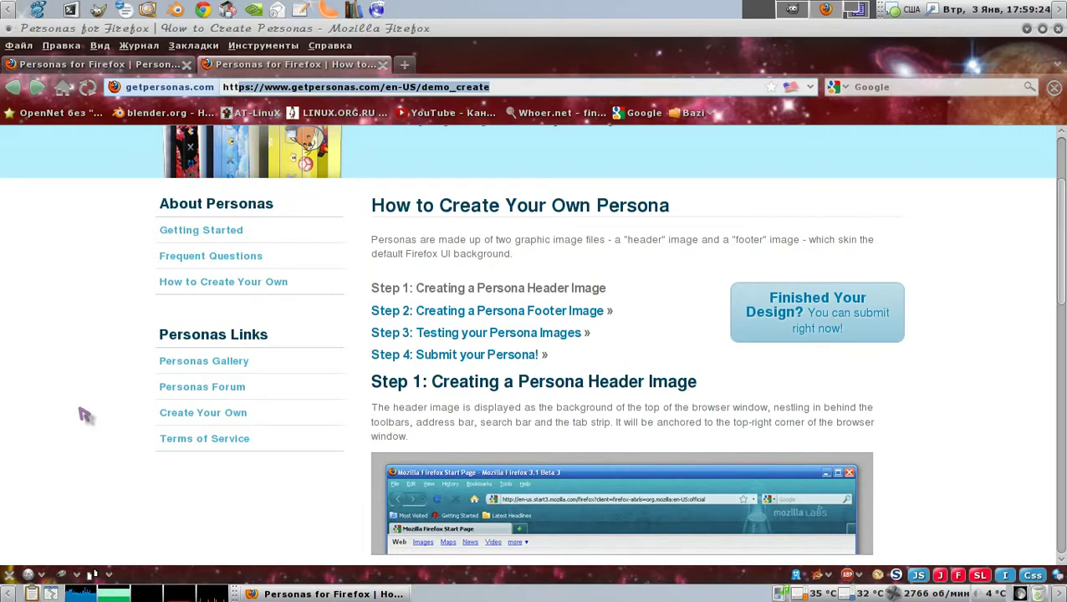
{"action": "scroll", "coordinate": [84, 416], "scroll_direction": "down", "scroll_amount": 3}
{"action": "scroll", "coordinate": [85, 415], "scroll_direction": "down", "scroll_amount": 6}
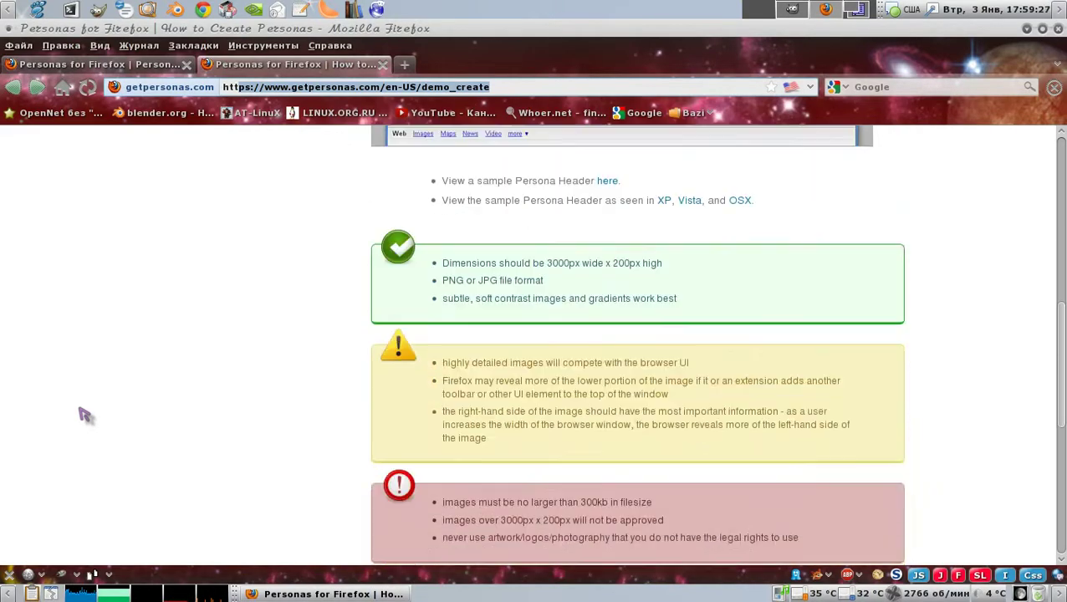
{"action": "scroll", "coordinate": [85, 416], "scroll_direction": "down", "scroll_amount": 4}
{"action": "scroll", "coordinate": [84, 426], "scroll_direction": "up", "scroll_amount": 10}
{"action": "scroll", "coordinate": [84, 429], "scroll_direction": "up", "scroll_amount": 6}
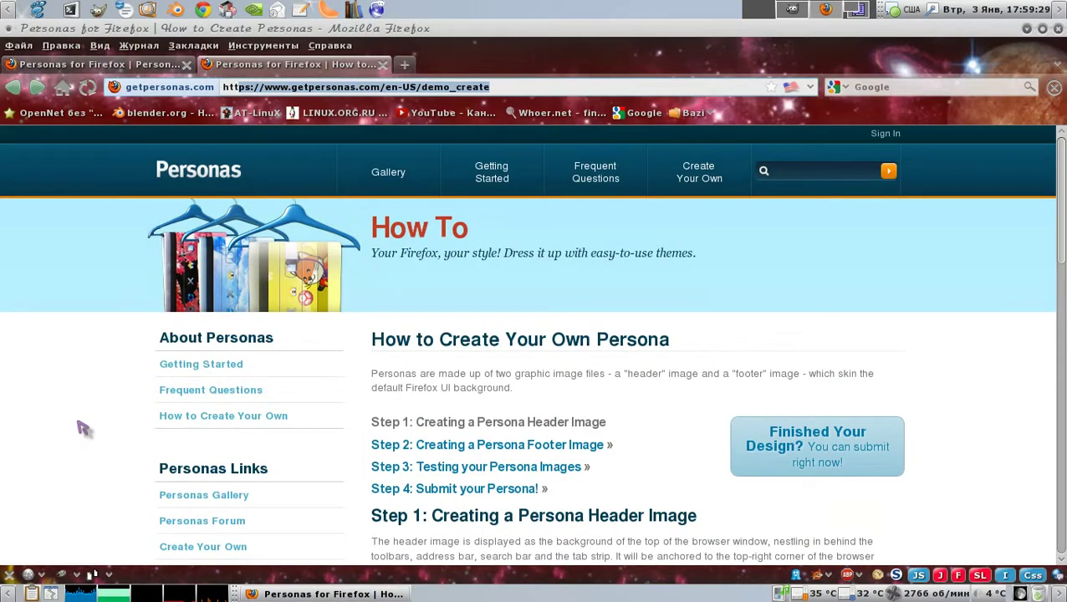
{"action": "scroll", "coordinate": [83, 428], "scroll_direction": "down", "scroll_amount": 3}
{"action": "scroll", "coordinate": [84, 429], "scroll_direction": "down", "scroll_amount": 3}
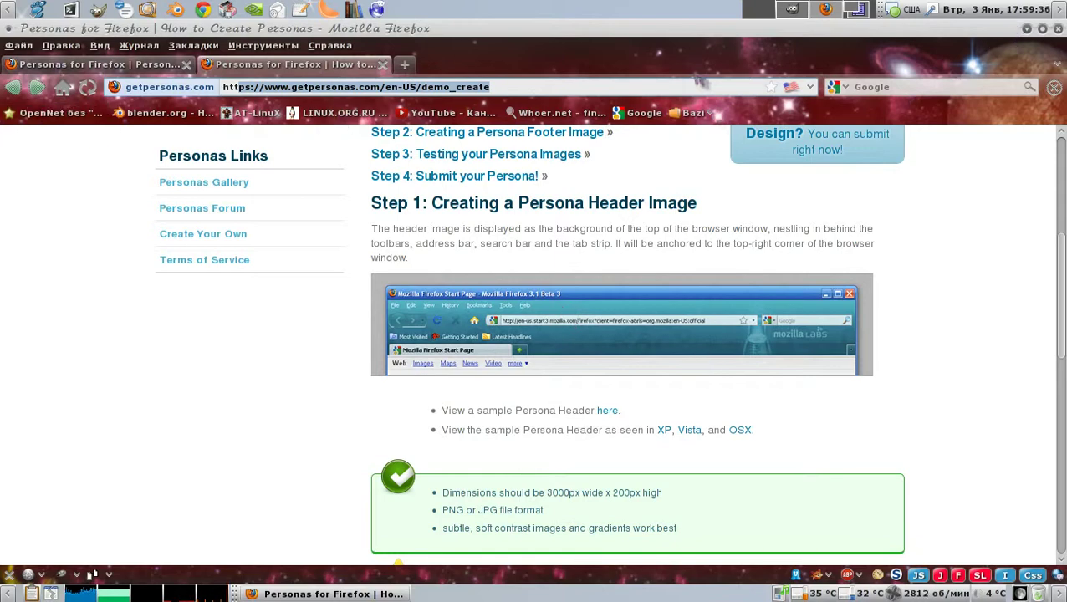
{"action": "scroll", "coordinate": [262, 422], "scroll_direction": "down", "scroll_amount": 2}
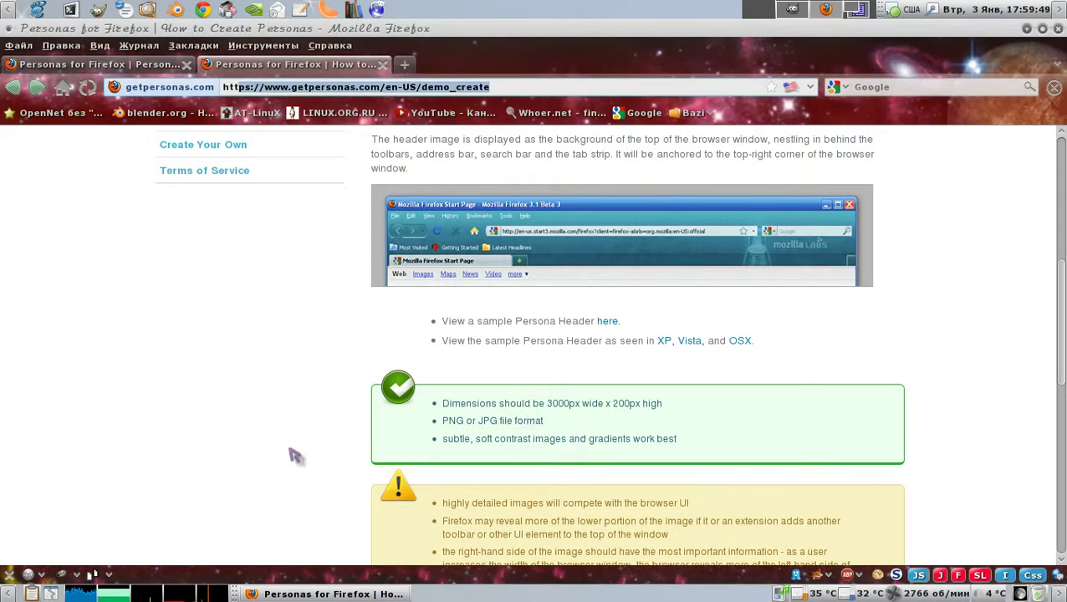
{"action": "scroll", "coordinate": [295, 454], "scroll_direction": "down", "scroll_amount": 3}
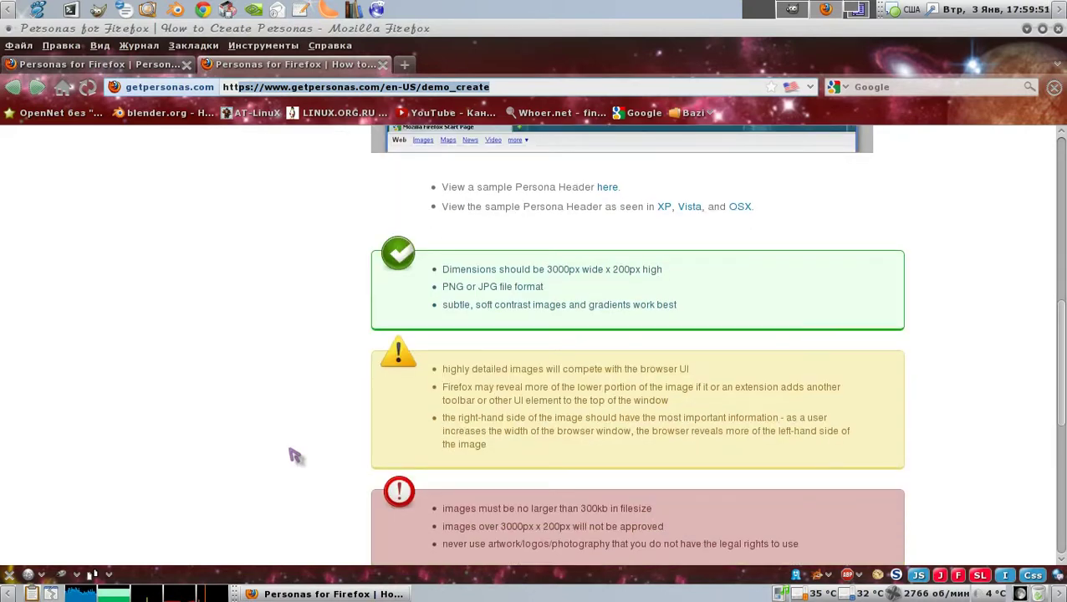
{"action": "left_click_drag", "start_coordinate": [579, 509], "coordinate": [639, 509]}
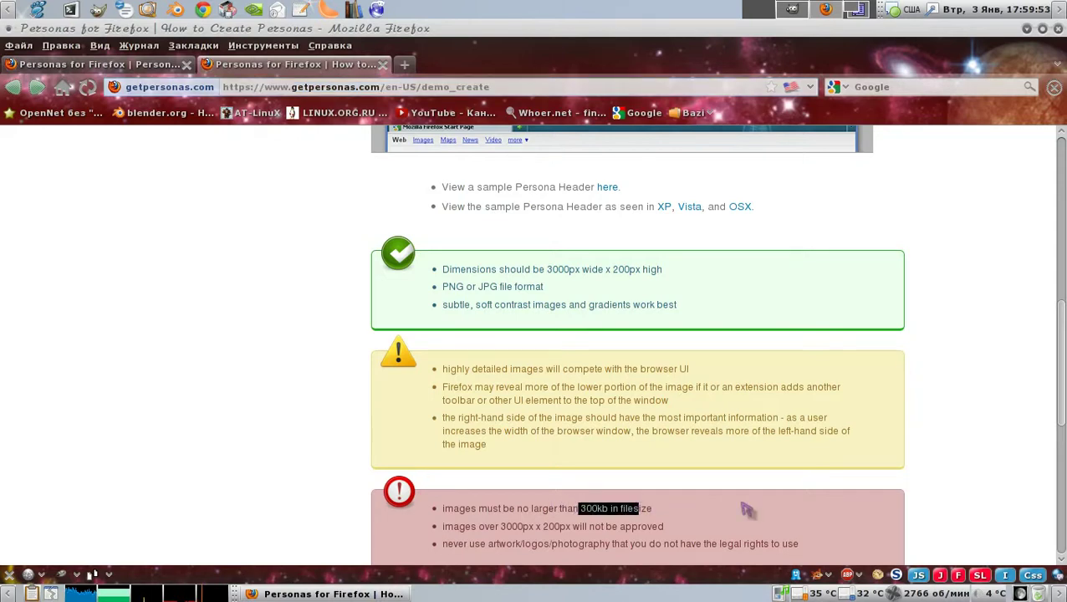
{"action": "scroll", "coordinate": [747, 510], "scroll_direction": "down", "scroll_amount": 3}
{"action": "left_click_drag", "start_coordinate": [499, 392], "coordinate": [589, 395]}
{"action": "scroll", "coordinate": [278, 464], "scroll_direction": "down", "scroll_amount": 3}
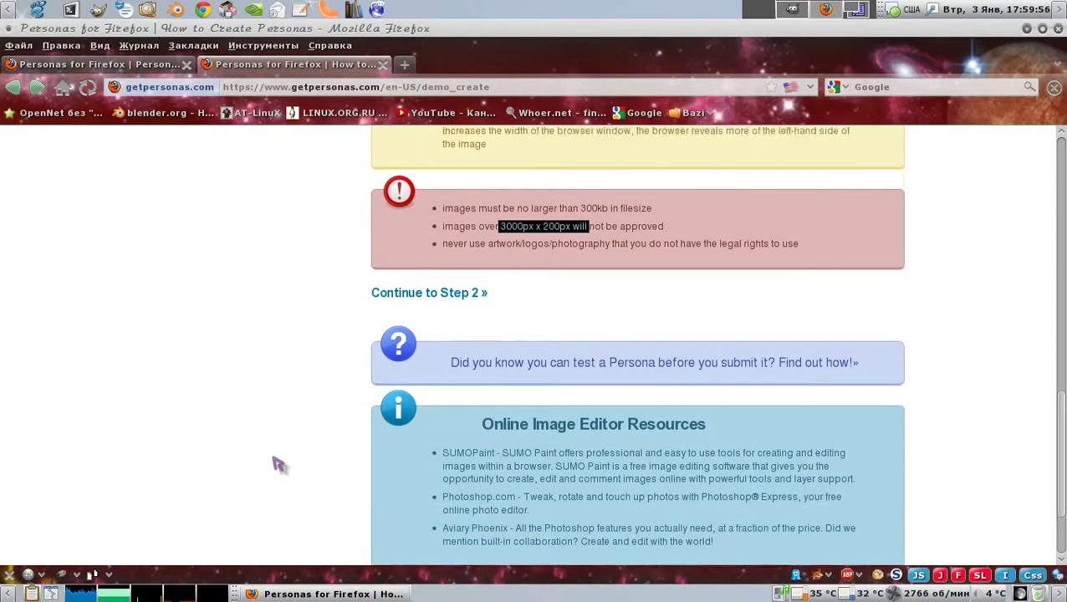
{"action": "scroll", "coordinate": [279, 465], "scroll_direction": "up", "scroll_amount": 8}
{"action": "scroll", "coordinate": [278, 464], "scroll_direction": "up", "scroll_amount": 2}
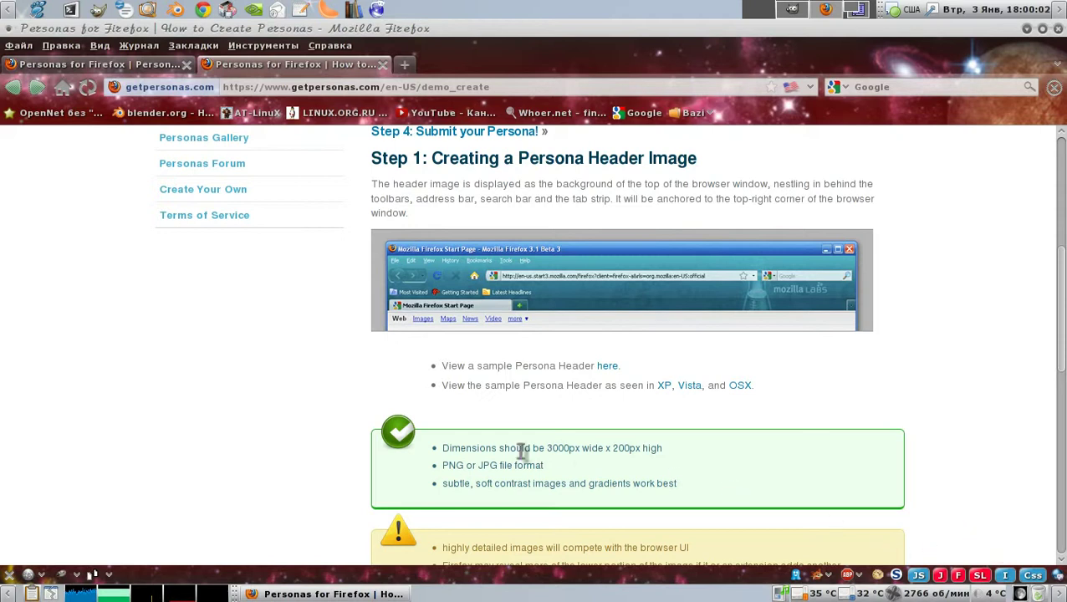
{"action": "double_click", "coordinate": [549, 448]}
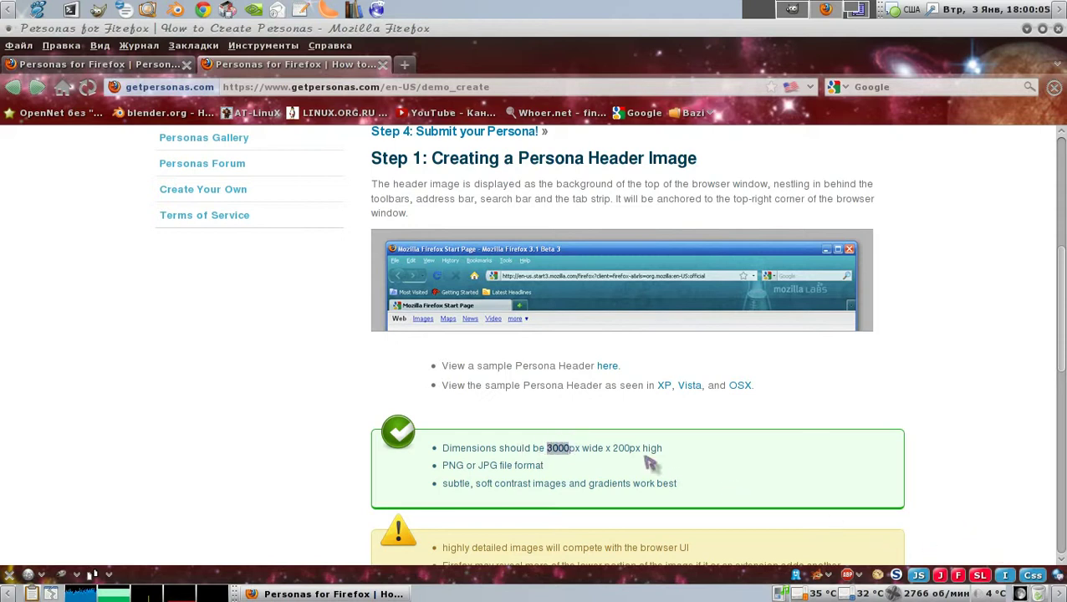
{"action": "left_click_drag", "start_coordinate": [614, 448], "coordinate": [637, 449]}
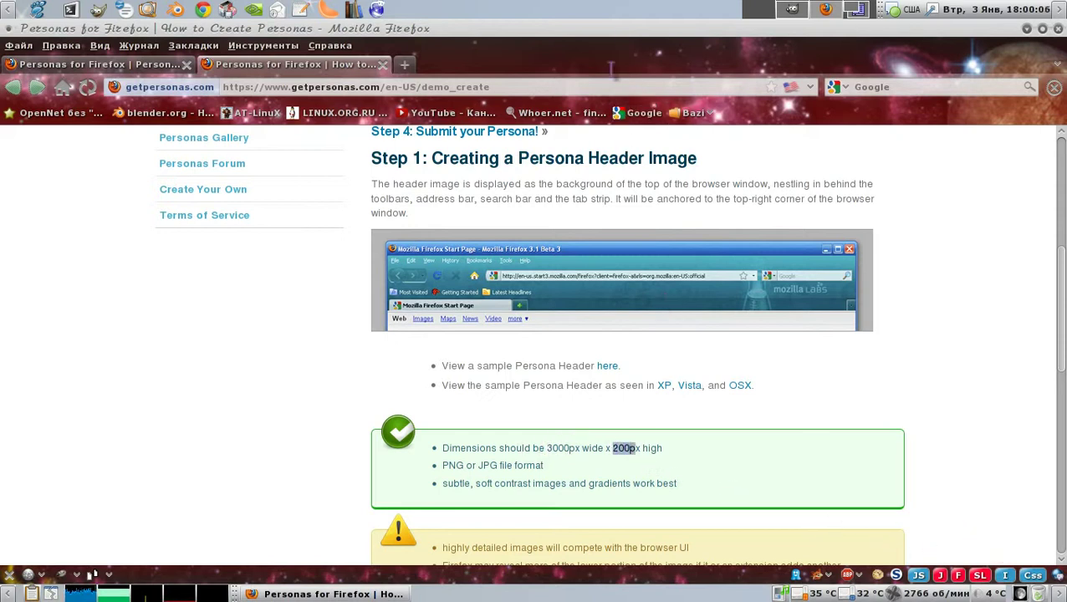
{"action": "scroll", "coordinate": [775, 481], "scroll_direction": "up", "scroll_amount": 5}
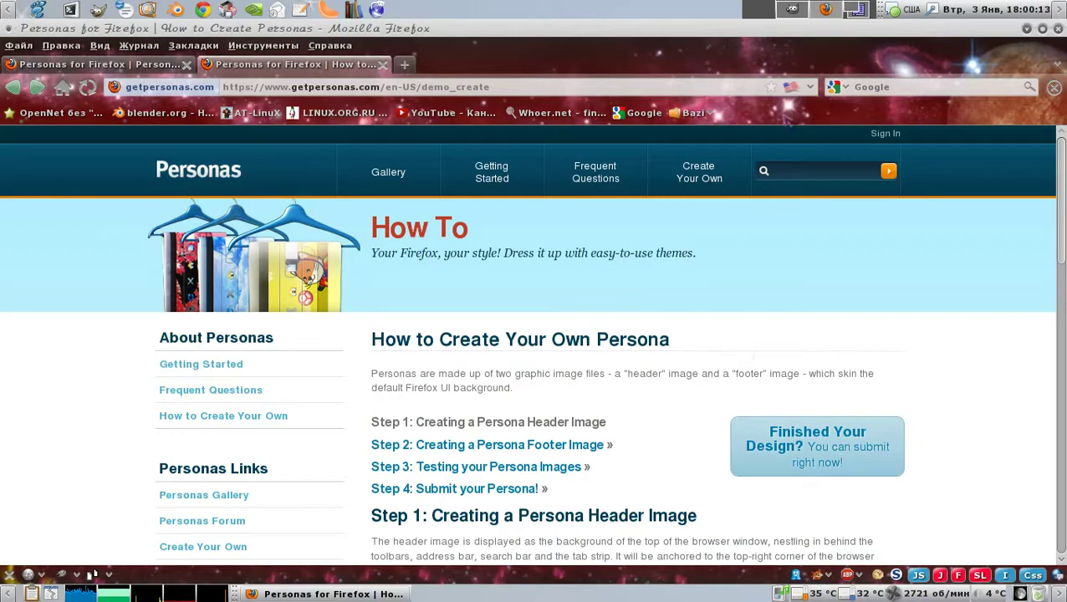
Launch Blender and erase the default cube.
{"action": "left_click", "coordinate": [758, 9]}
{"action": "left_click", "coordinate": [176, 9]}
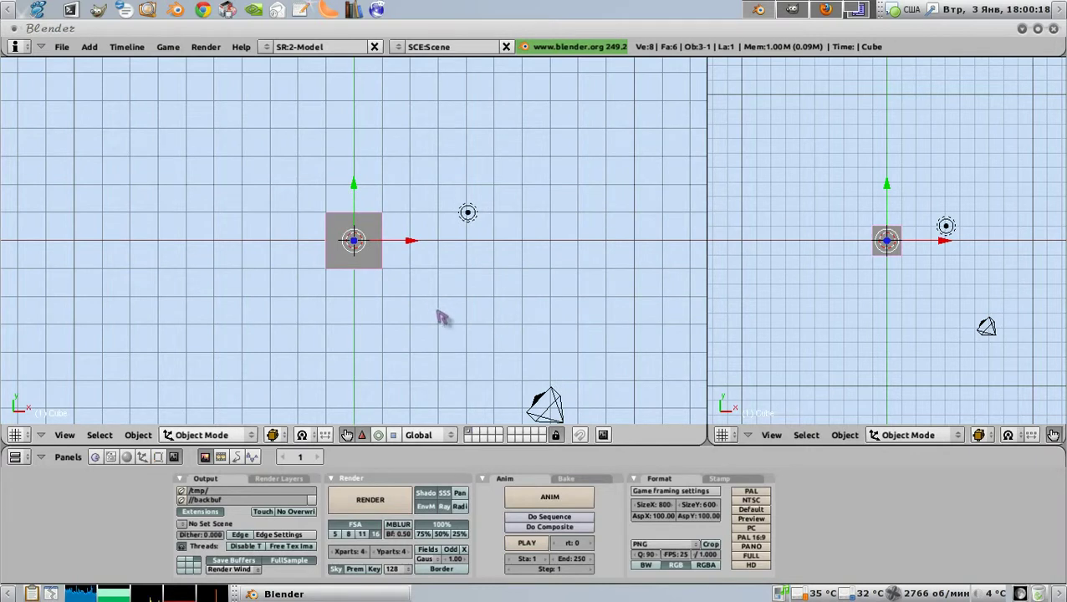
{"action": "key", "text": "x"}
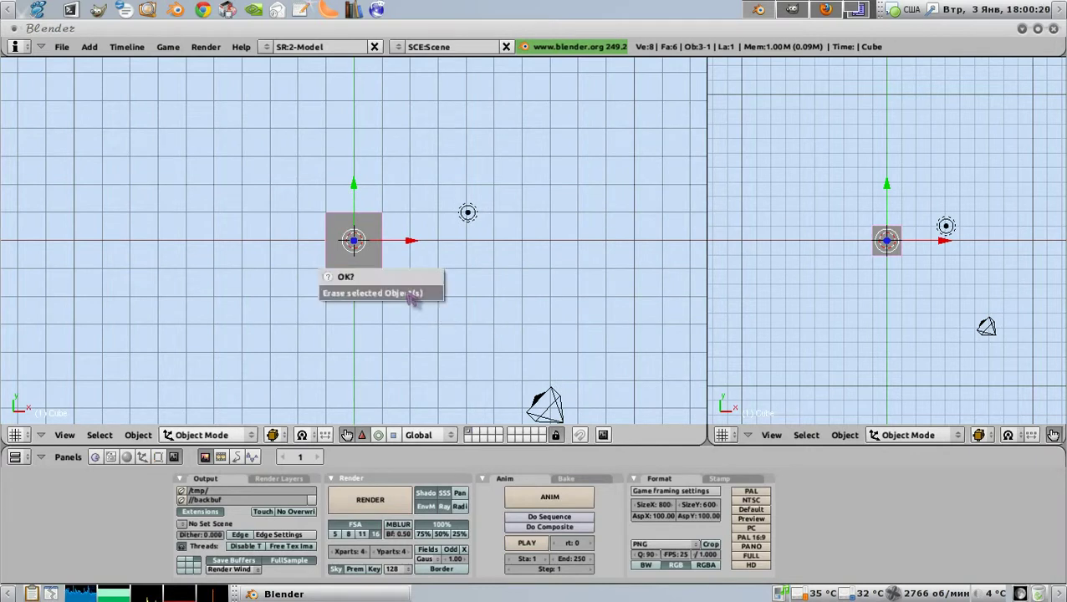
{"action": "left_click", "coordinate": [414, 297]}
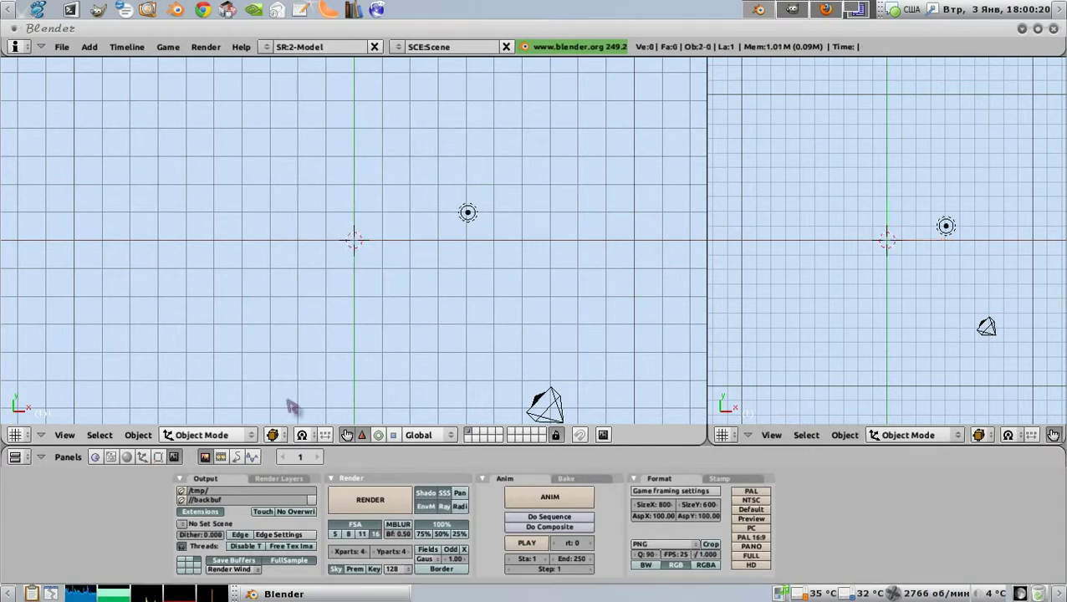
Set the World sky to a Blend gradient with Paper and Real enabled.
{"action": "left_click", "coordinate": [128, 457]}
{"action": "left_click", "coordinate": [268, 457]}
{"action": "left_click", "coordinate": [293, 515]}
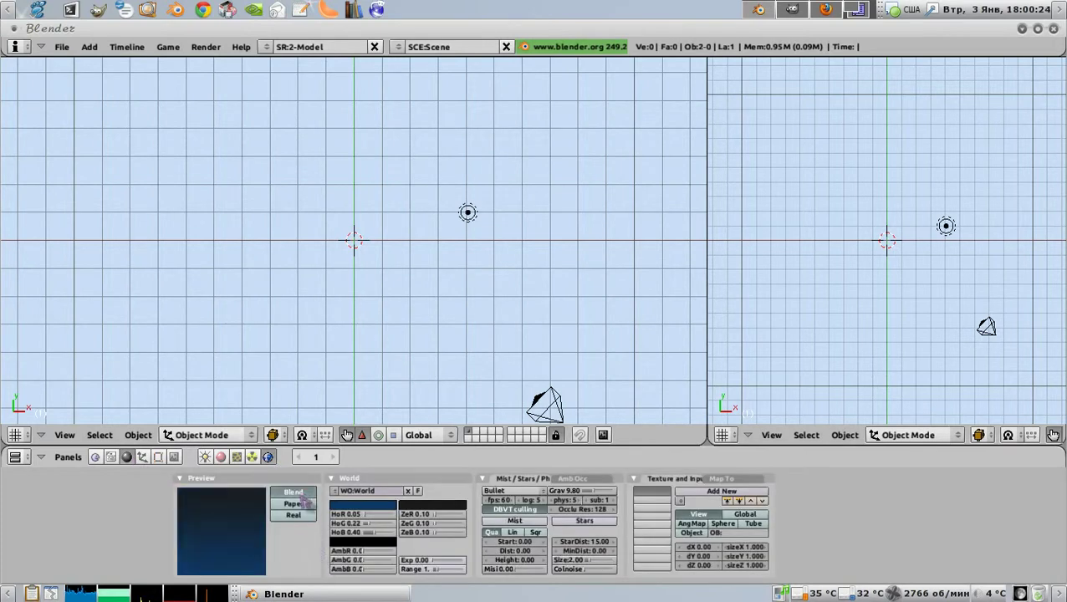
{"action": "left_click", "coordinate": [292, 492]}
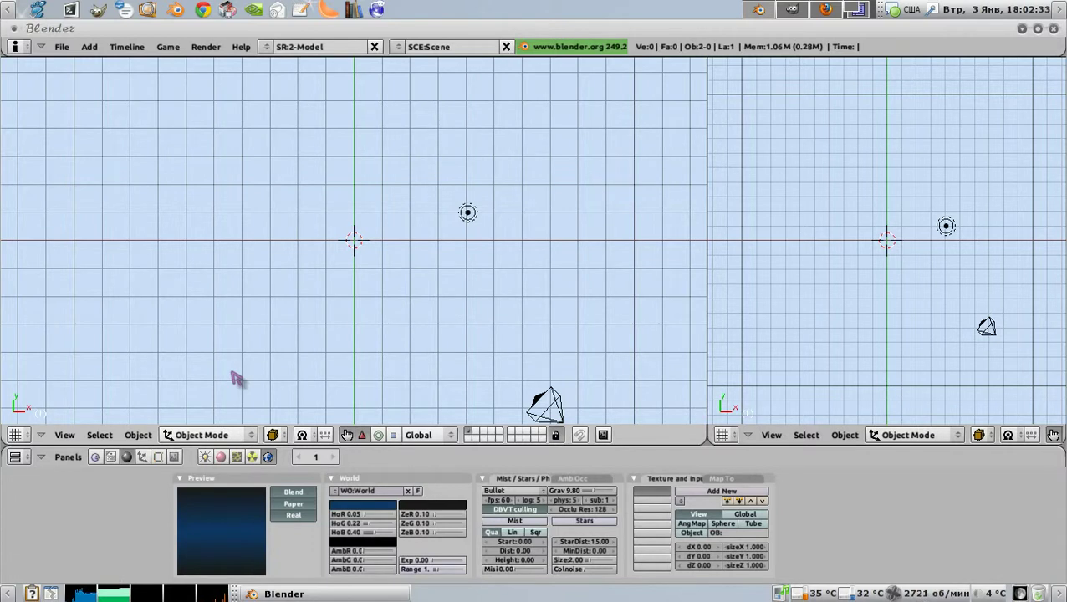
In the render Format panel, set SizeX to 3000 and SizeY to 200.
{"action": "left_click", "coordinate": [175, 457]}
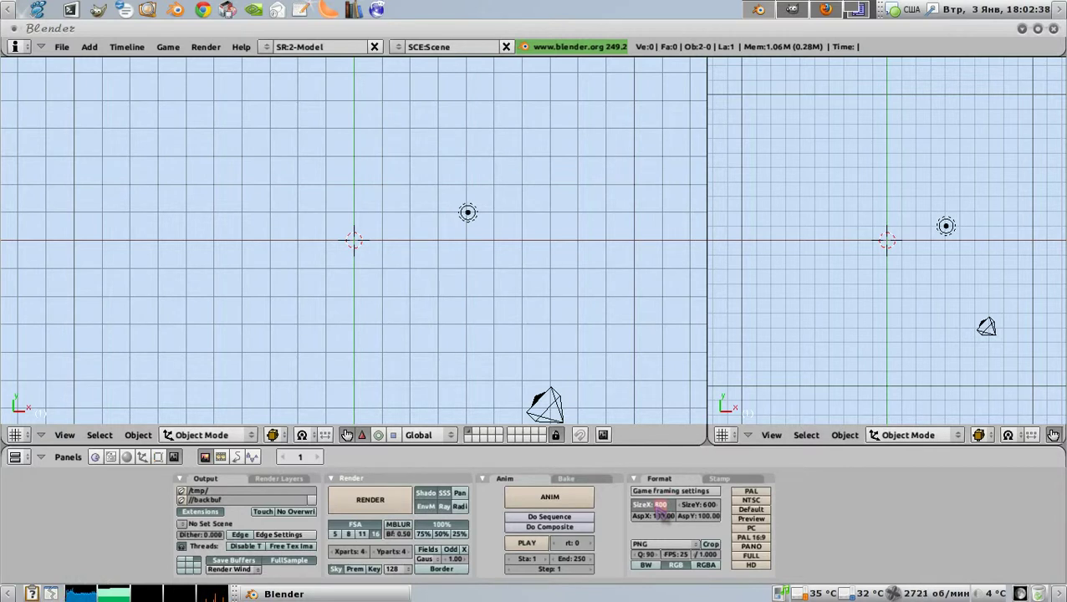
{"action": "type", "text": "3000"}
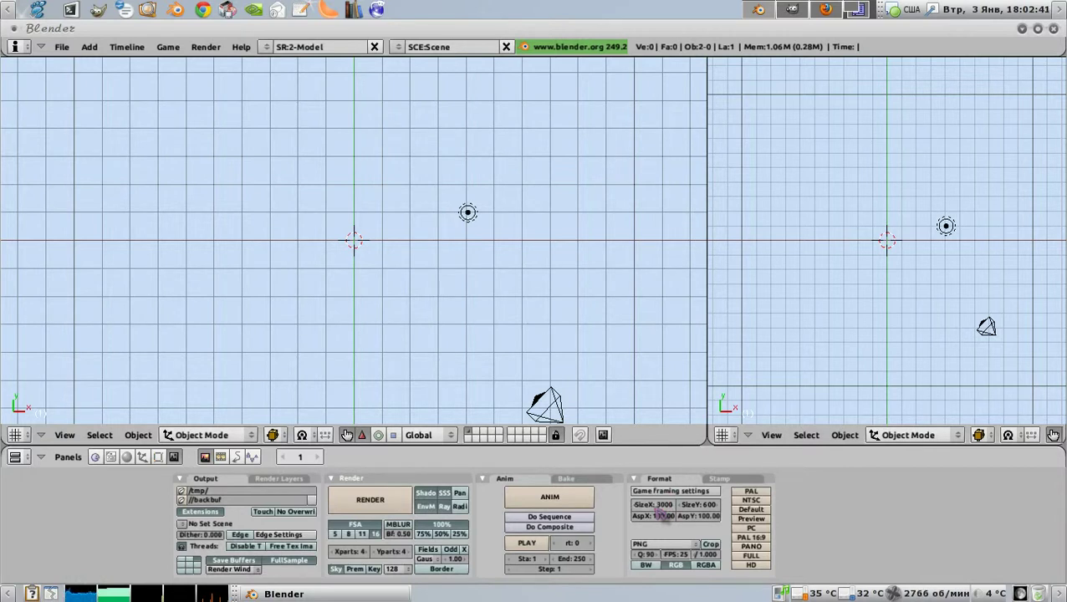
{"action": "left_click", "coordinate": [703, 508]}
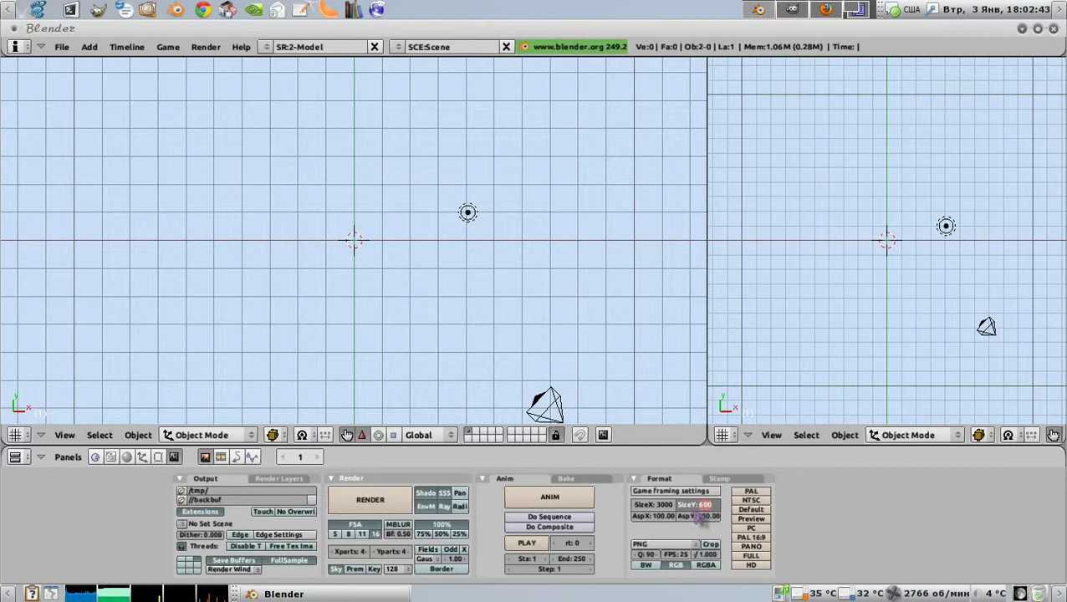
{"action": "key", "text": "Return"}
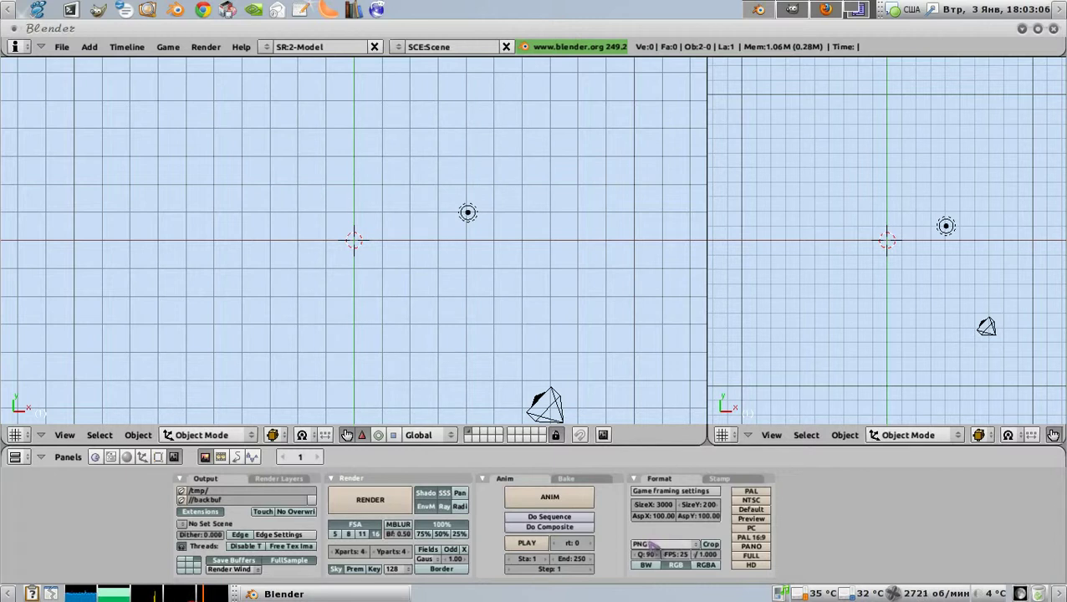
Recheck the World sky settings, leaving Blend and the gradient options enabled.
{"action": "left_click", "coordinate": [126, 456]}
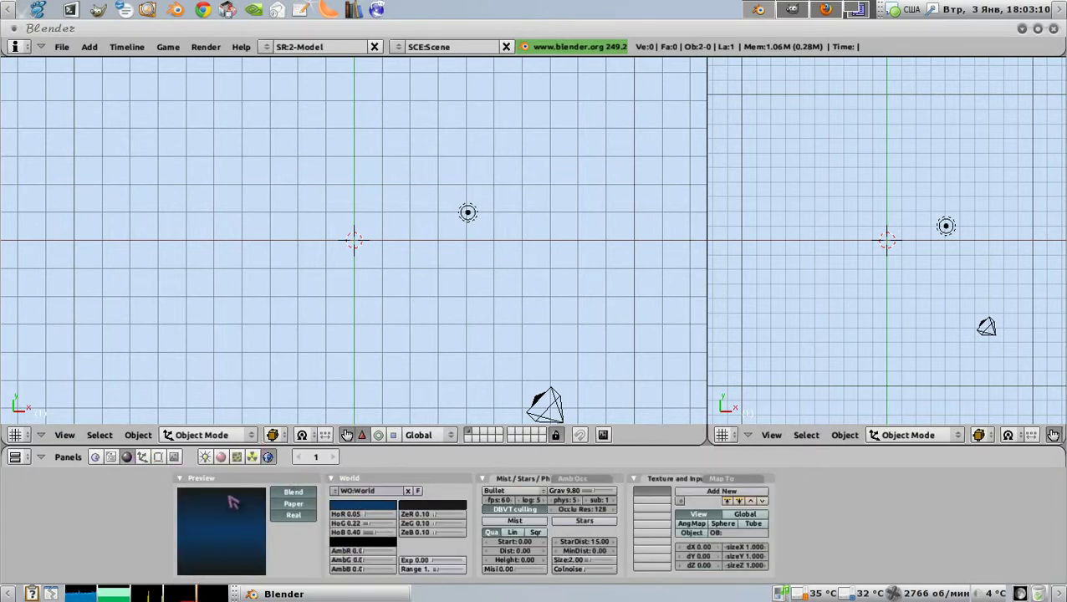
{"action": "left_click", "coordinate": [300, 491]}
{"action": "left_click", "coordinate": [292, 492]}
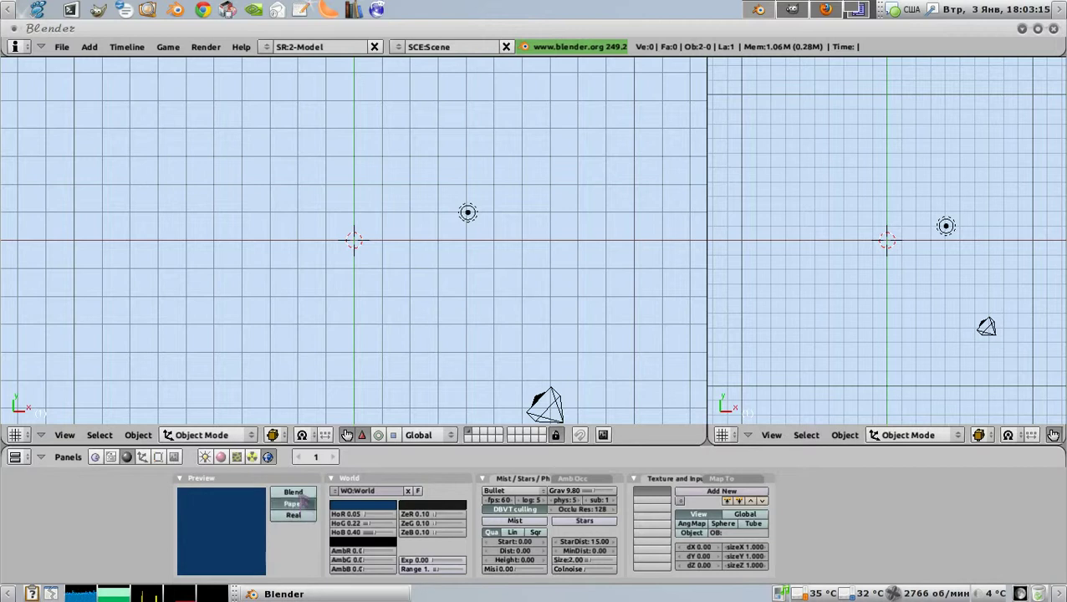
{"action": "left_click", "coordinate": [293, 516]}
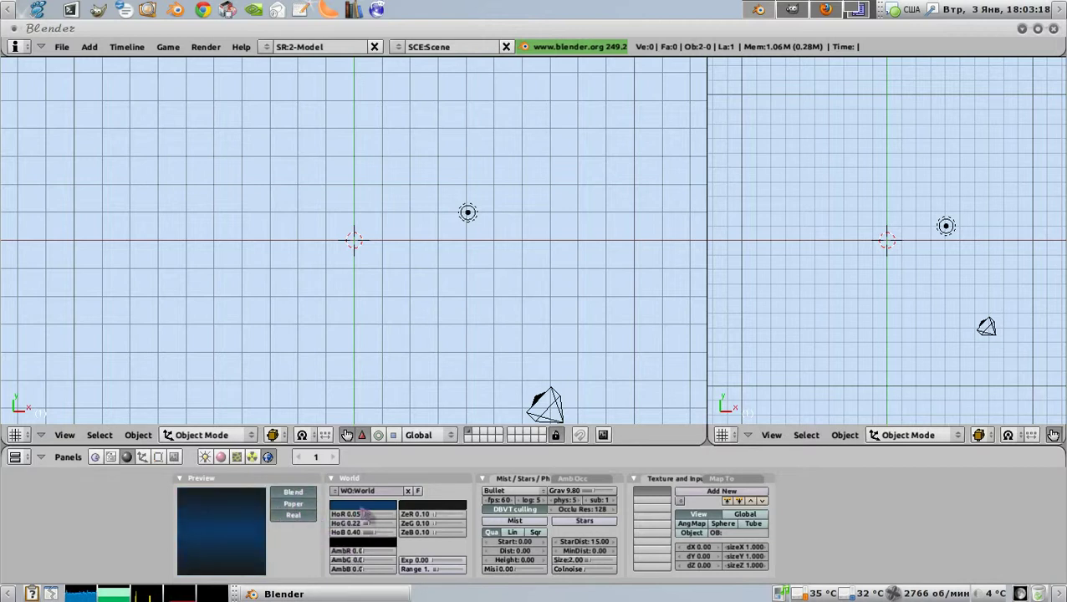
Render the scene and zoom in and out to inspect the blue gradient strip.
{"action": "key", "text": "F12"}
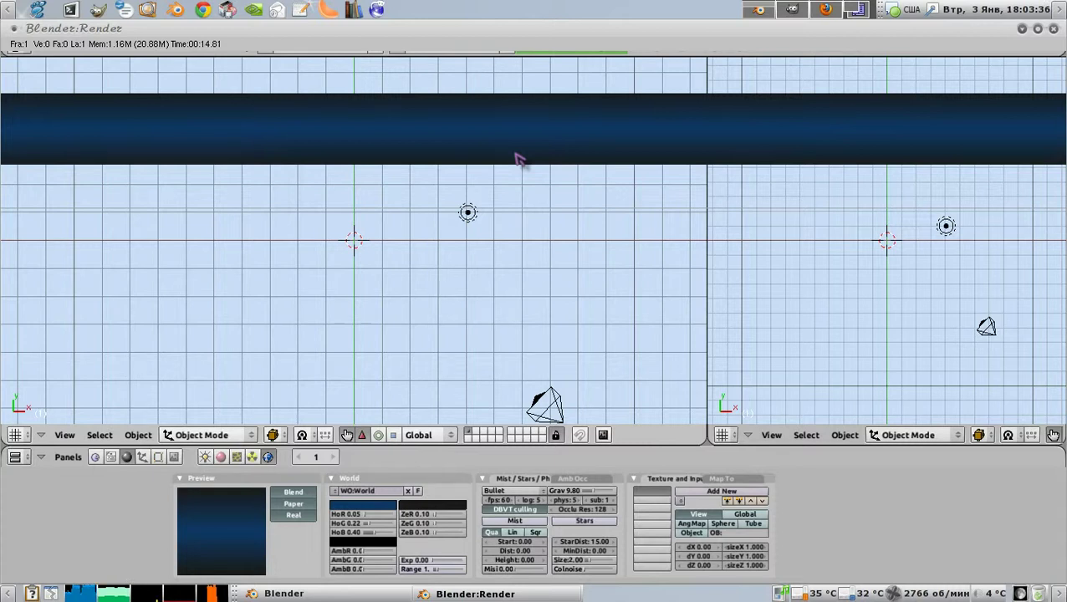
{"action": "scroll", "coordinate": [517, 159], "scroll_direction": "down", "scroll_amount": 1}
{"action": "scroll", "coordinate": [518, 159], "scroll_direction": "up", "scroll_amount": 1}
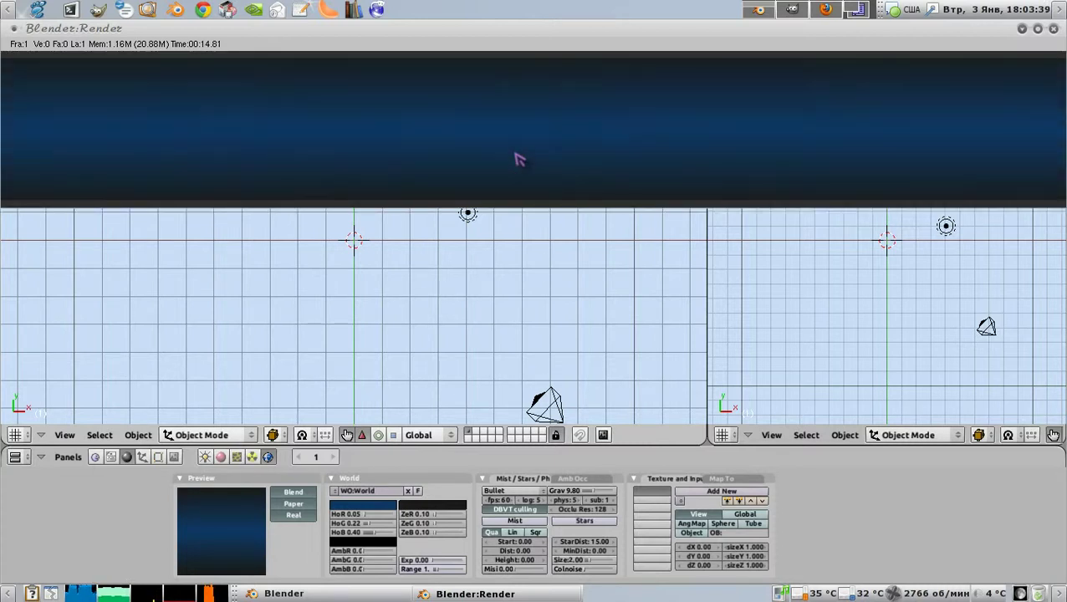
{"action": "scroll", "coordinate": [518, 158], "scroll_direction": "down", "scroll_amount": 1}
{"action": "scroll", "coordinate": [517, 159], "scroll_direction": "up", "scroll_amount": 1}
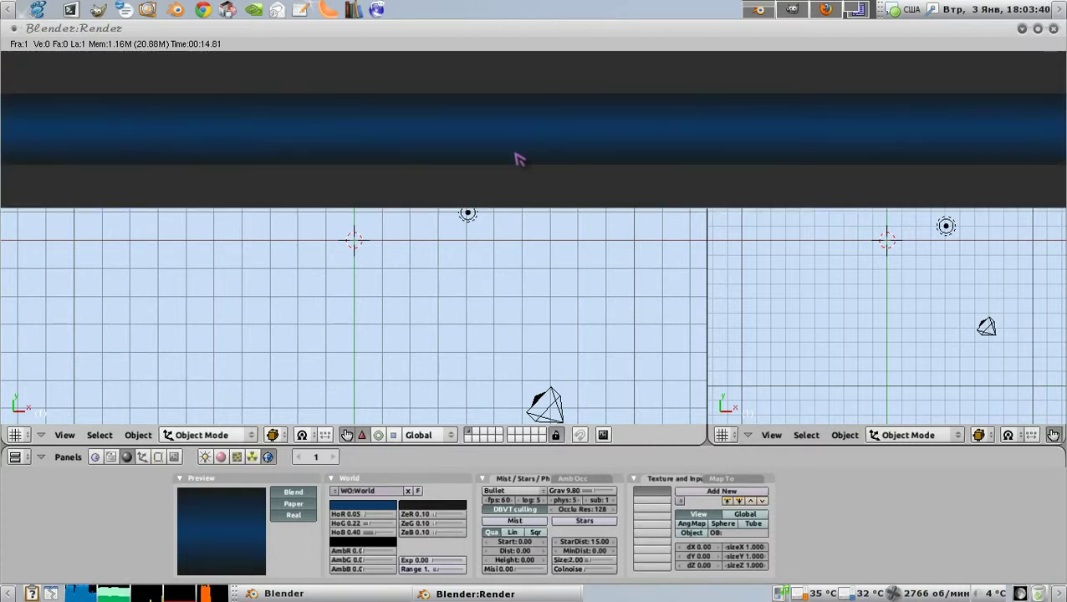
{"action": "scroll", "coordinate": [518, 159], "scroll_direction": "down", "scroll_amount": 1}
{"action": "scroll", "coordinate": [518, 159], "scroll_direction": "up", "scroll_amount": 1}
{"action": "scroll", "coordinate": [518, 159], "scroll_direction": "down", "scroll_amount": 1}
{"action": "scroll", "coordinate": [554, 157], "scroll_direction": "up", "scroll_amount": 2}
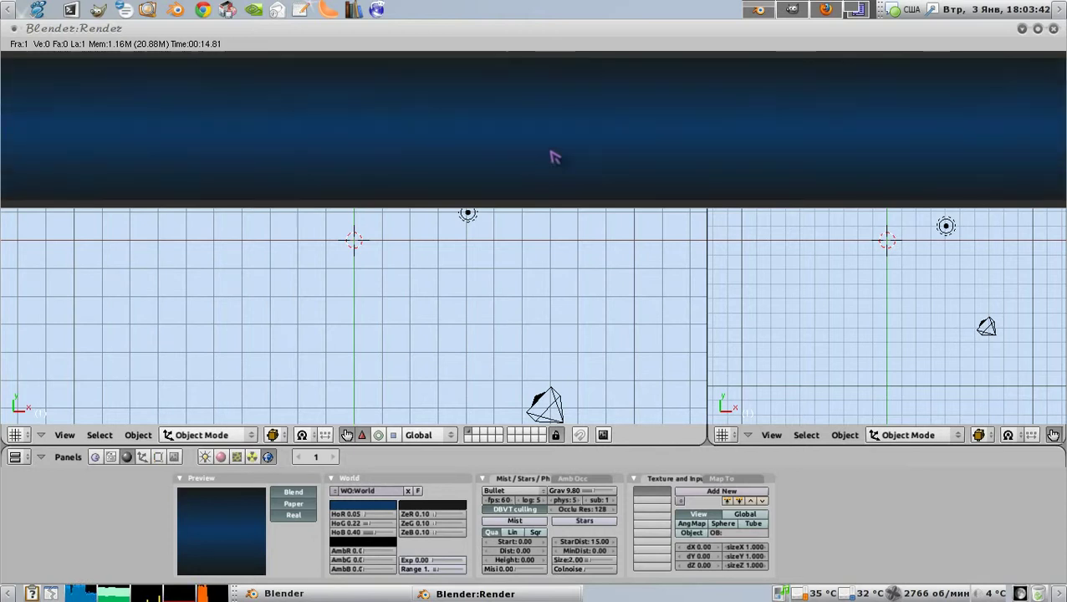
Turn the lamp into a Sun with a pale pink colour.
{"action": "left_click", "coordinate": [1056, 30]}
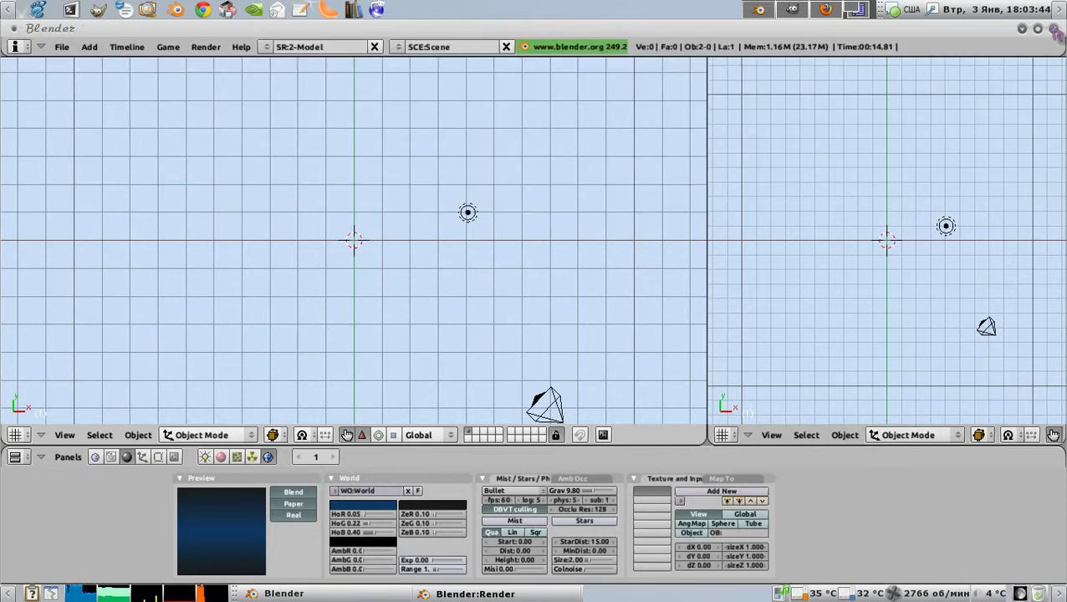
{"action": "right_click", "coordinate": [474, 219]}
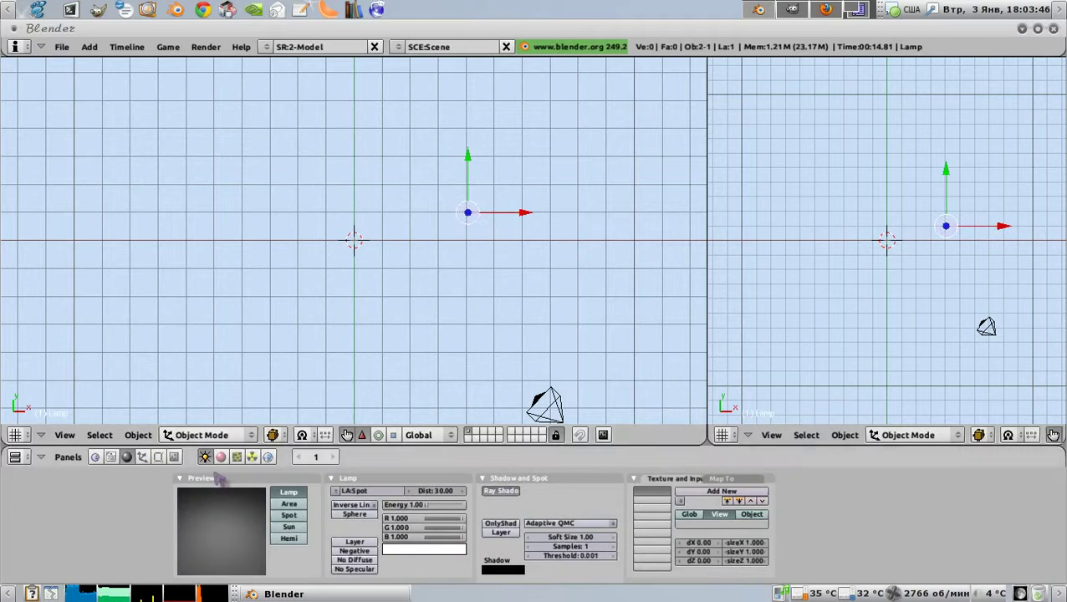
{"action": "left_click", "coordinate": [289, 527]}
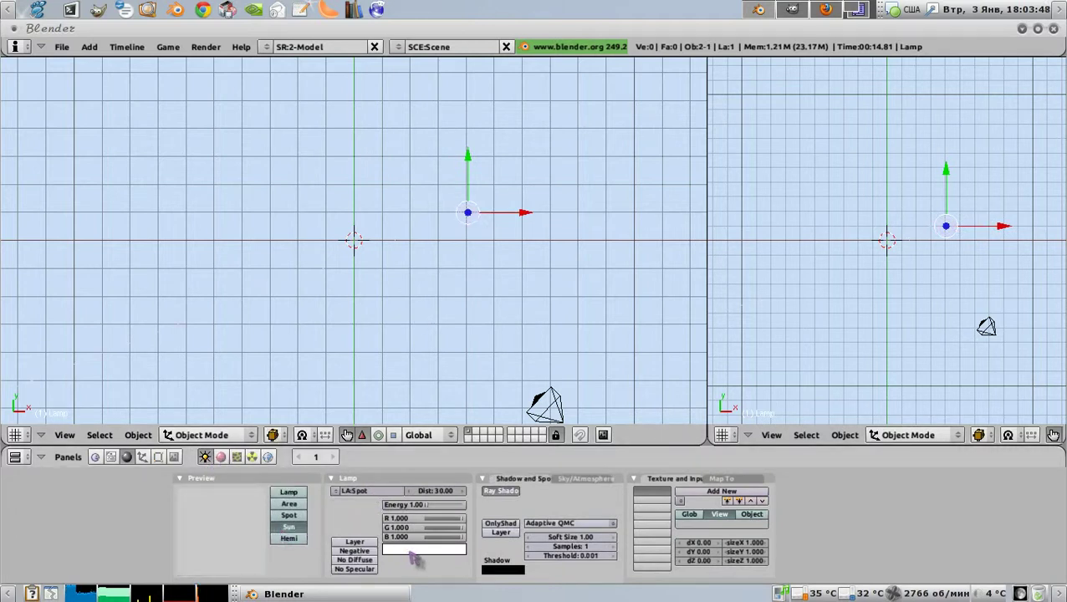
{"action": "left_click", "coordinate": [410, 551]}
{"action": "left_click_drag", "start_coordinate": [462, 526], "coordinate": [466, 521]}
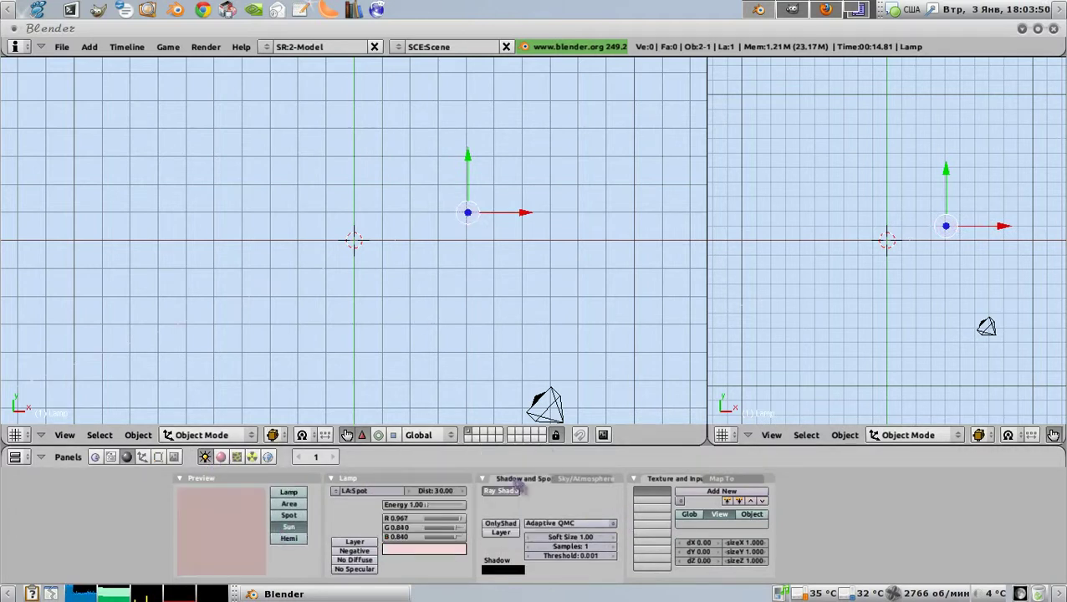
Enable Sky and Atmosphere for the sun, raise shadow samples to 7, and render.
{"action": "left_click", "coordinate": [565, 479]}
{"action": "left_click", "coordinate": [512, 492]}
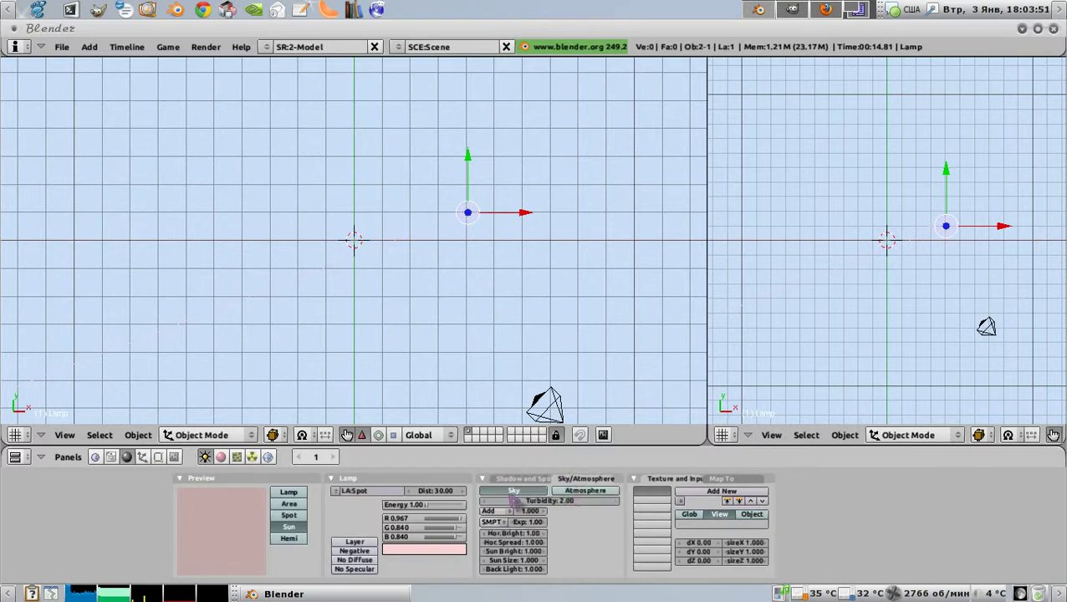
{"action": "left_click", "coordinate": [586, 491]}
{"action": "left_click", "coordinate": [522, 479]}
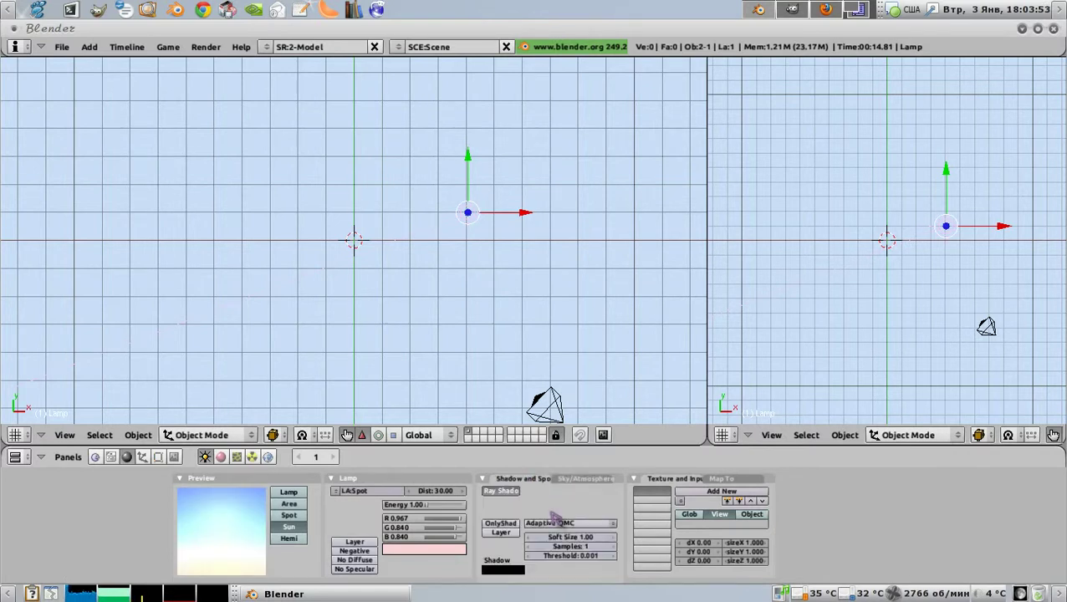
{"action": "left_click", "coordinate": [613, 546]}
{"action": "left_click", "coordinate": [614, 546]}
{"action": "left_click", "coordinate": [614, 546]}
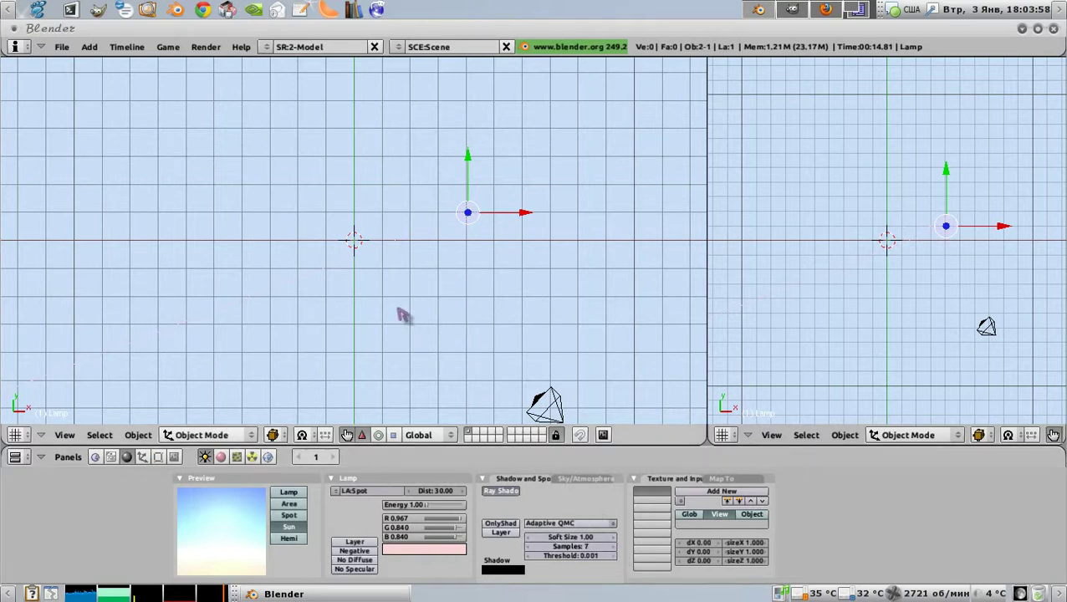
{"action": "key", "text": "F12"}
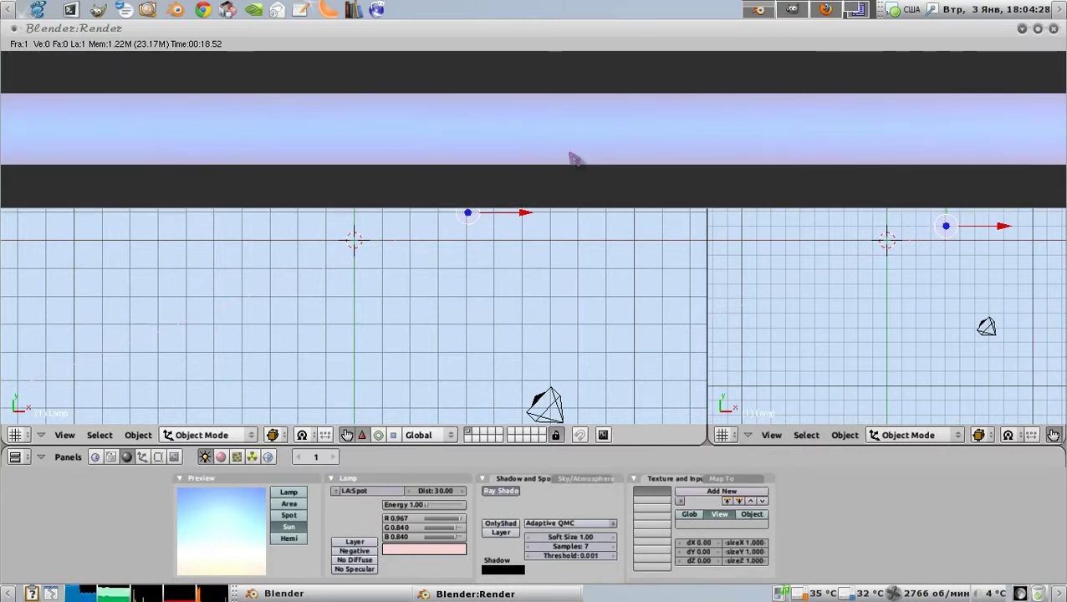
Close the finished lavender render and return to the 3D scene.
{"action": "left_click", "coordinate": [1054, 29]}
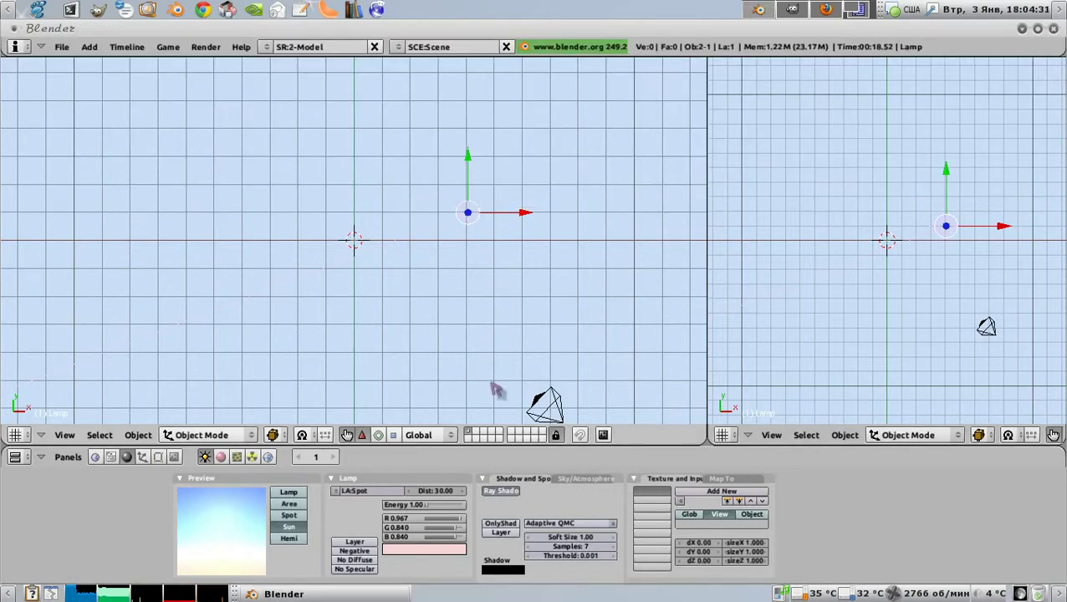
Enable world Stars with star distance 7 and add colour noise.
{"action": "left_click", "coordinate": [174, 457]}
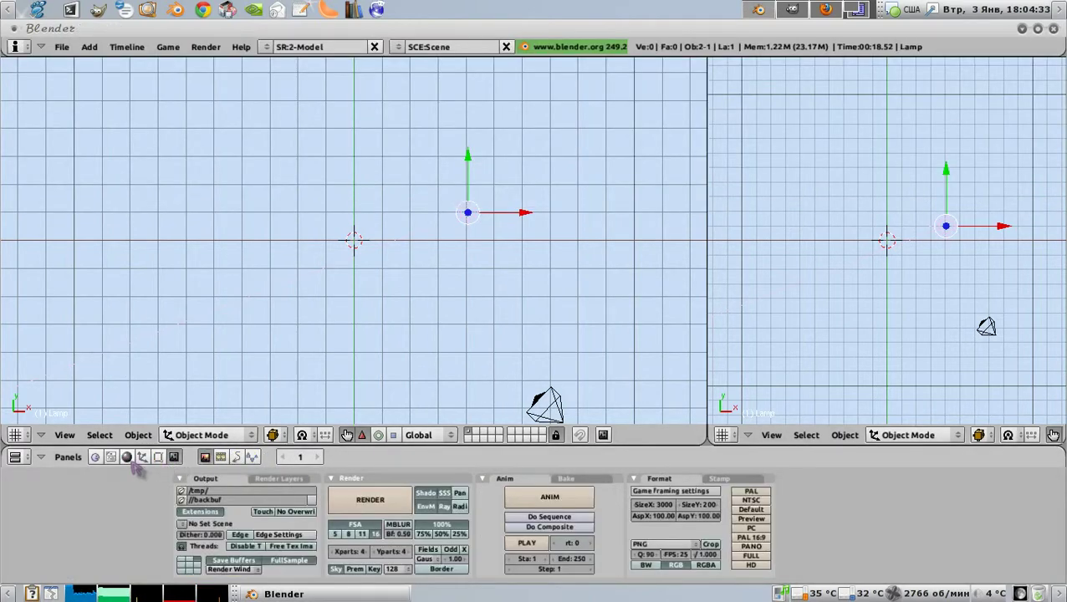
{"action": "left_click", "coordinate": [126, 457]}
{"action": "left_click", "coordinate": [268, 457]}
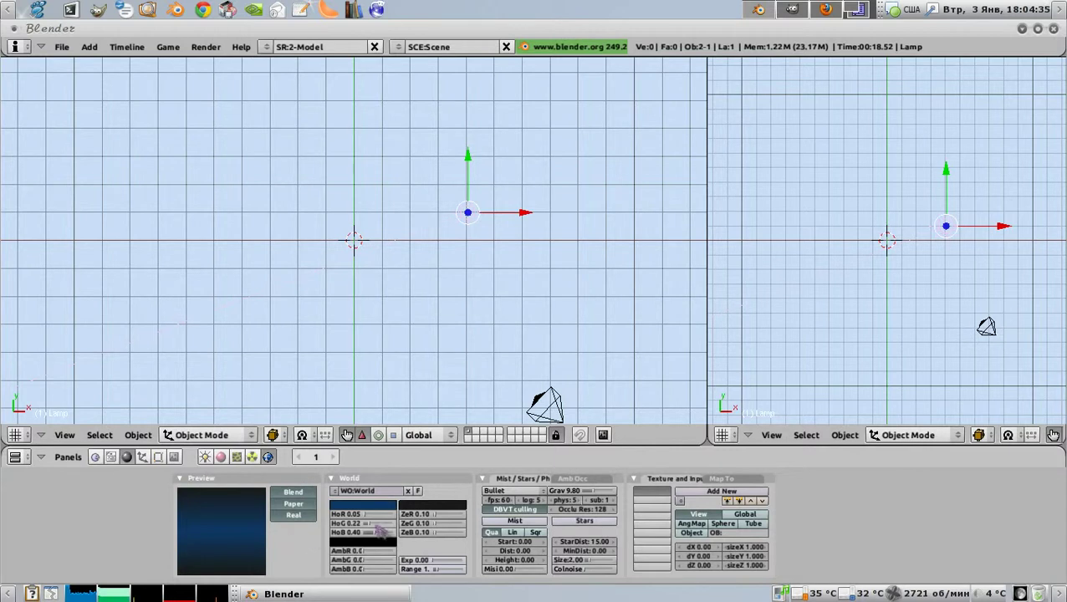
{"action": "left_click", "coordinate": [585, 521]}
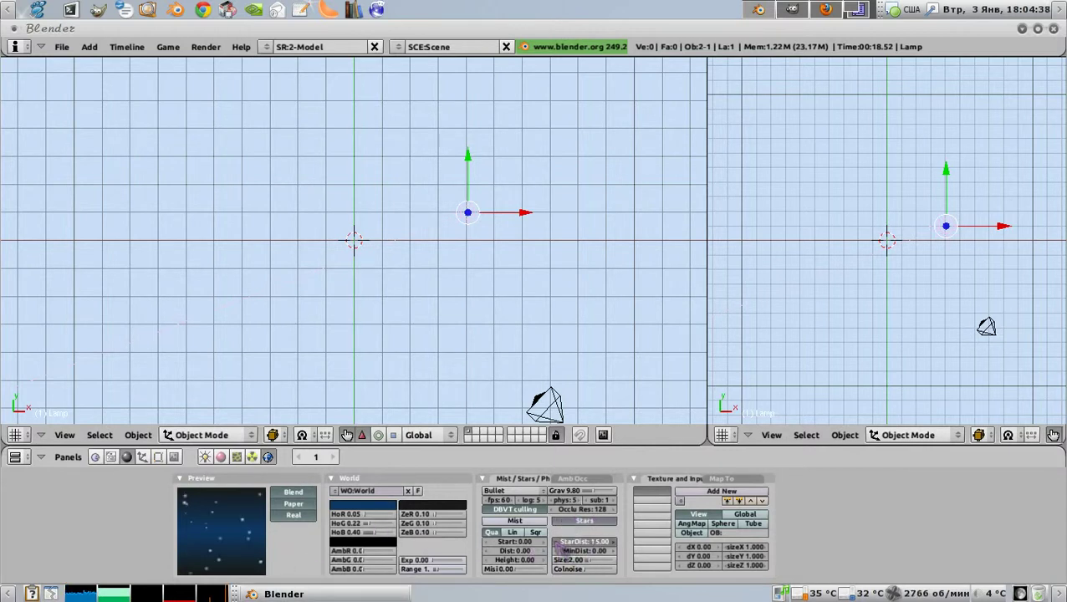
{"action": "left_click", "coordinate": [557, 544]}
{"action": "left_click", "coordinate": [557, 545]}
{"action": "left_click", "coordinate": [558, 545]}
{"action": "left_click", "coordinate": [557, 544]}
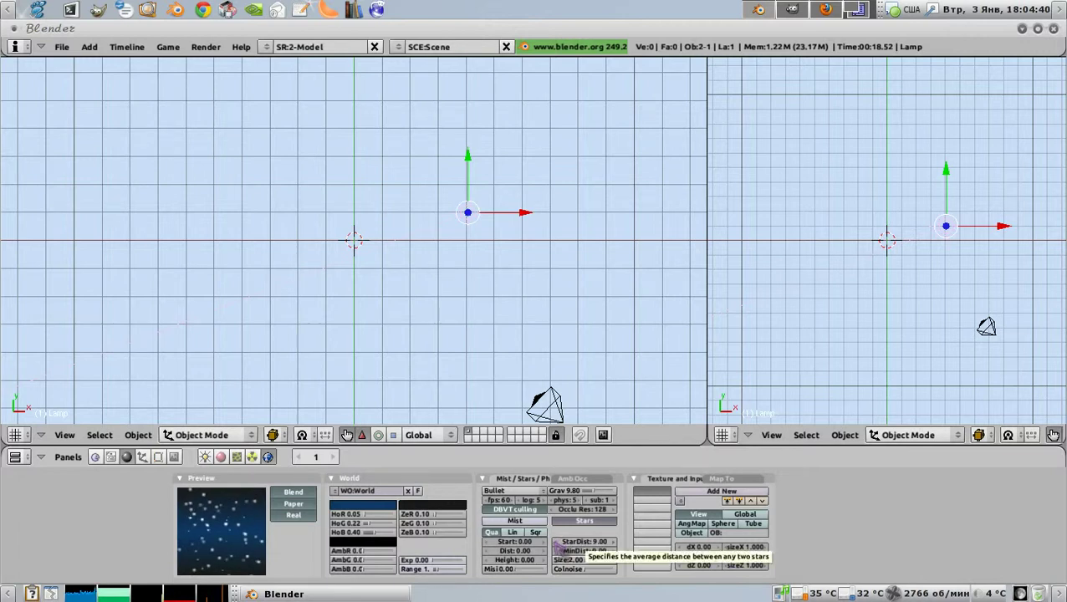
{"action": "left_click", "coordinate": [557, 545]}
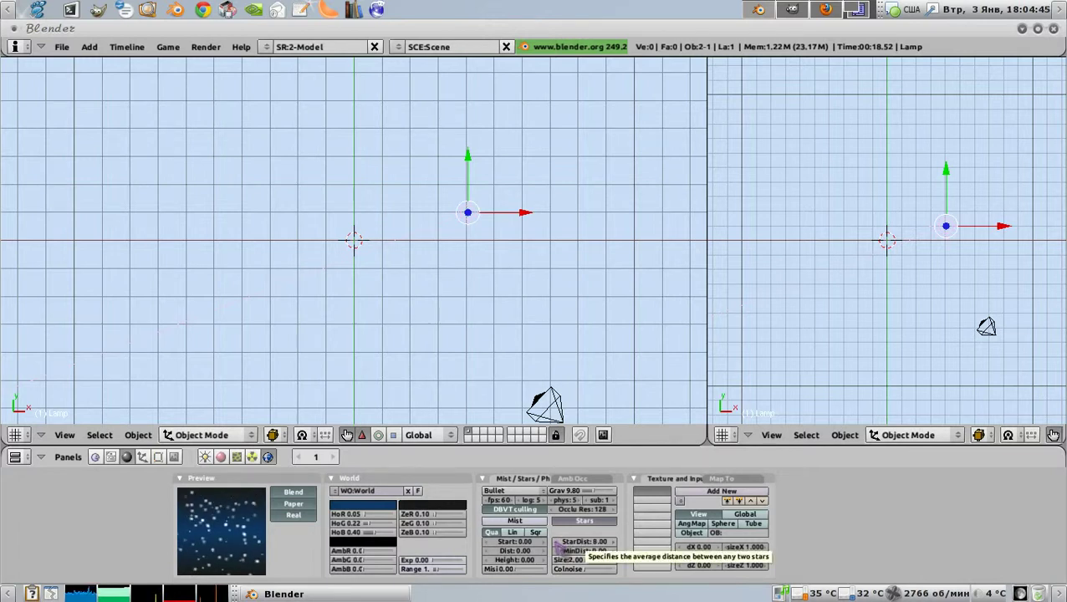
{"action": "left_click", "coordinate": [557, 544]}
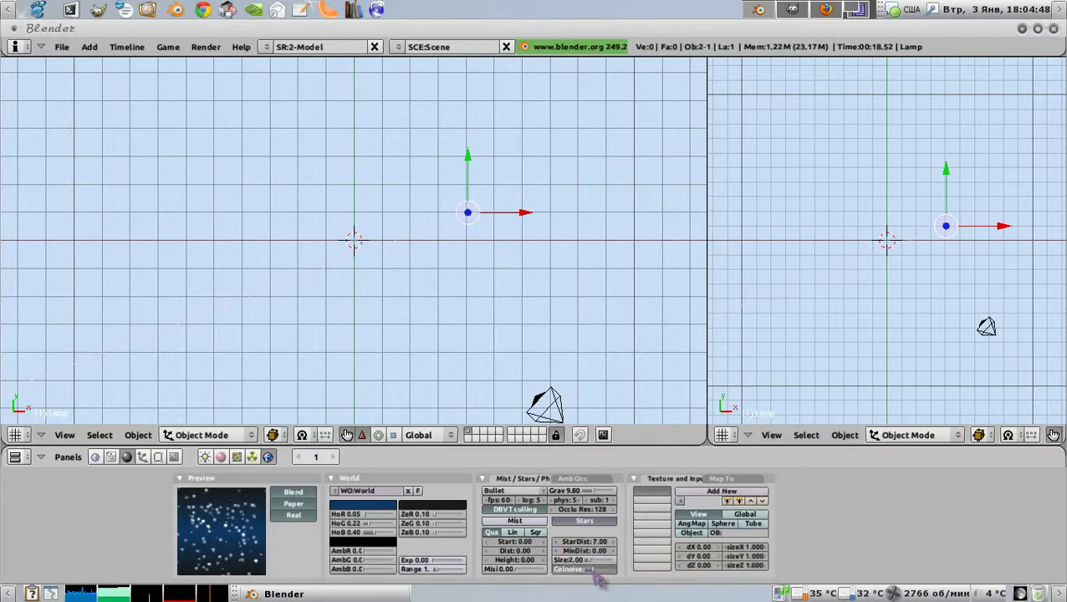
{"action": "left_click", "coordinate": [597, 573]}
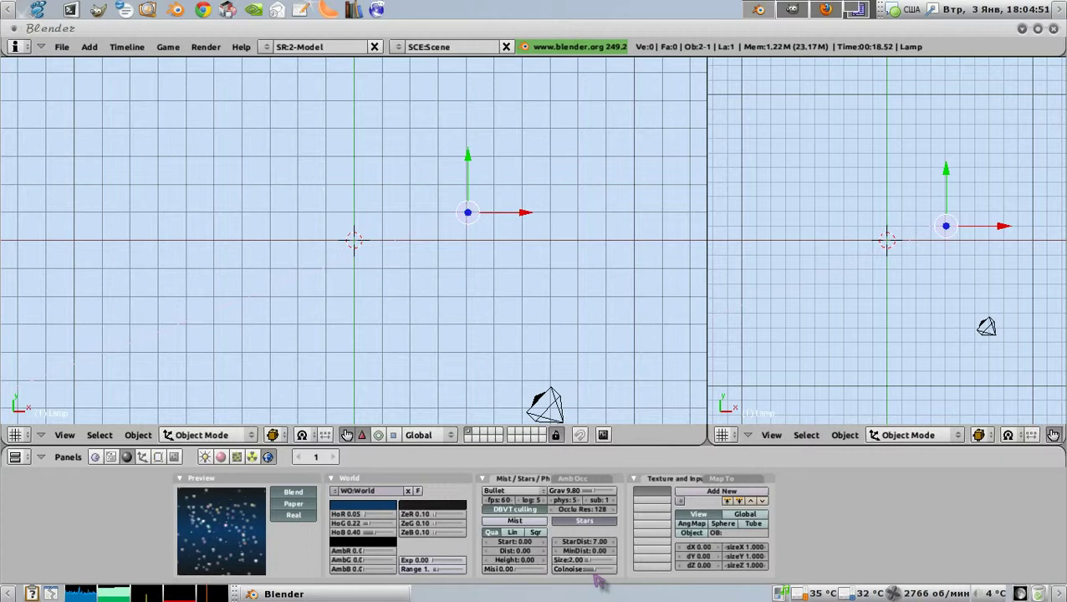
Lighten the horizon colour, turn on mist, set exposure 0.17, and render.
{"action": "left_click", "coordinate": [358, 507]}
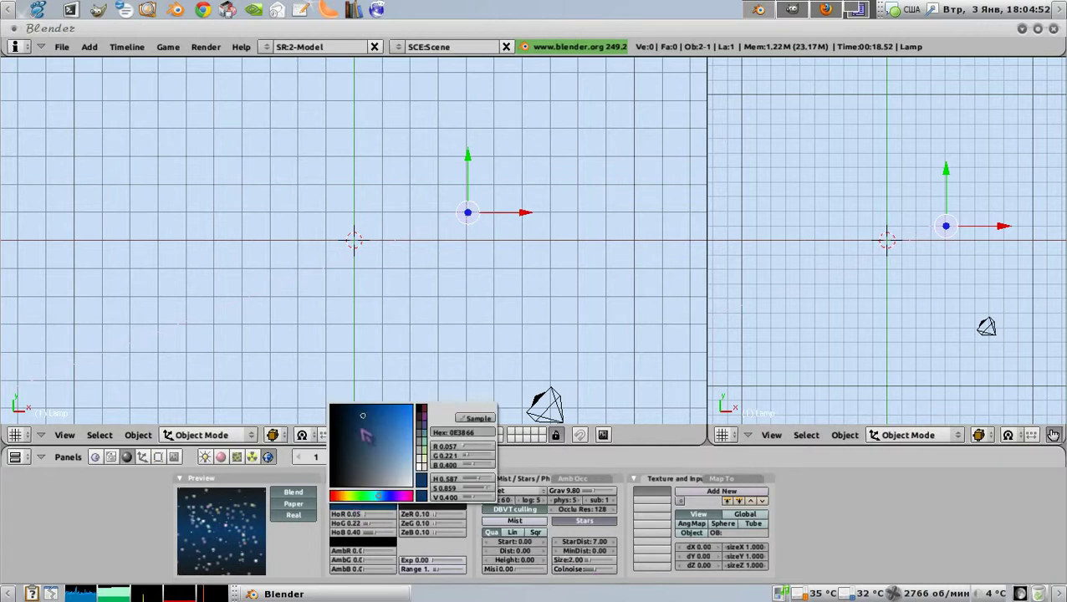
{"action": "left_click", "coordinate": [368, 428]}
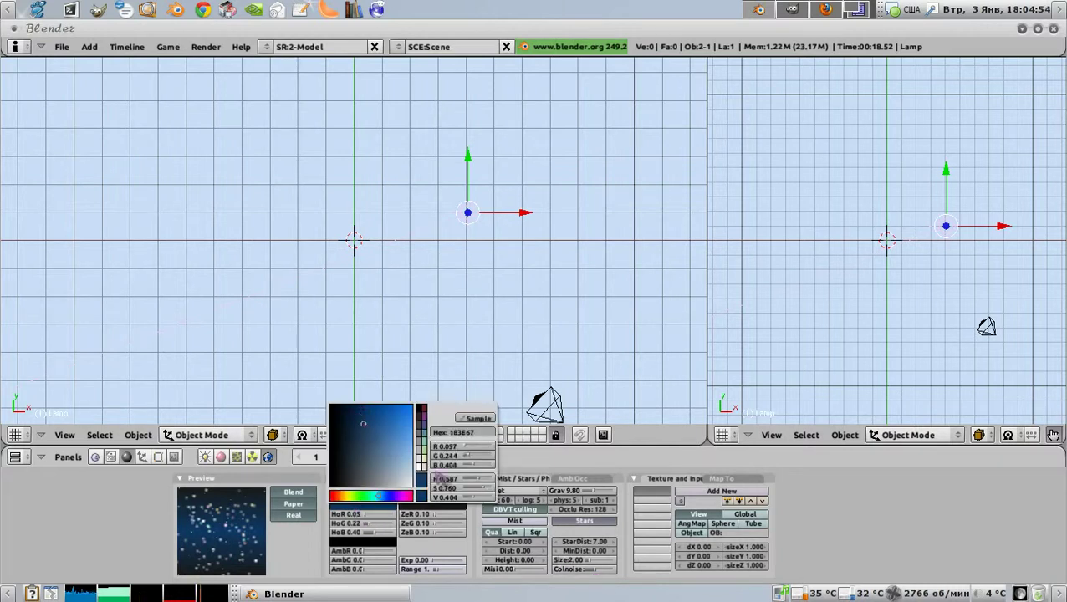
{"action": "left_click", "coordinate": [508, 524]}
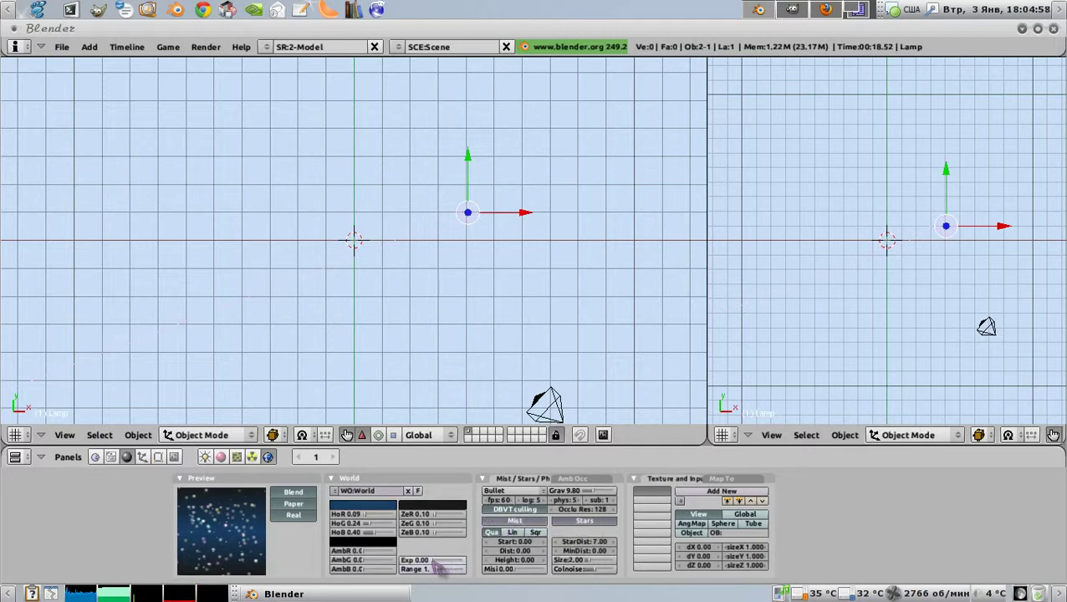
{"action": "left_click_drag", "start_coordinate": [422, 561], "coordinate": [438, 563]}
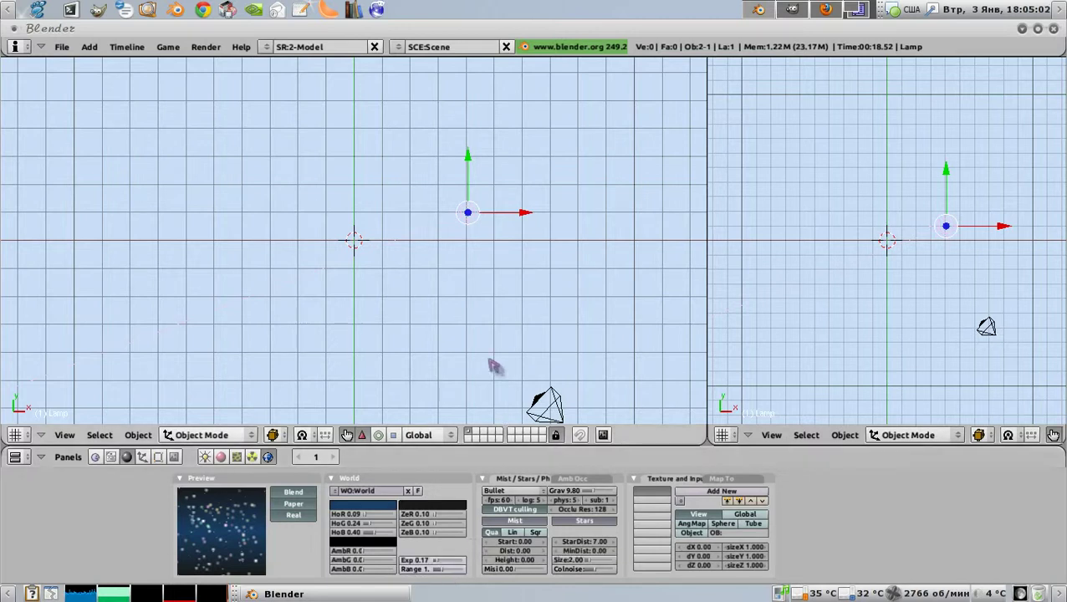
{"action": "key", "text": "F12"}
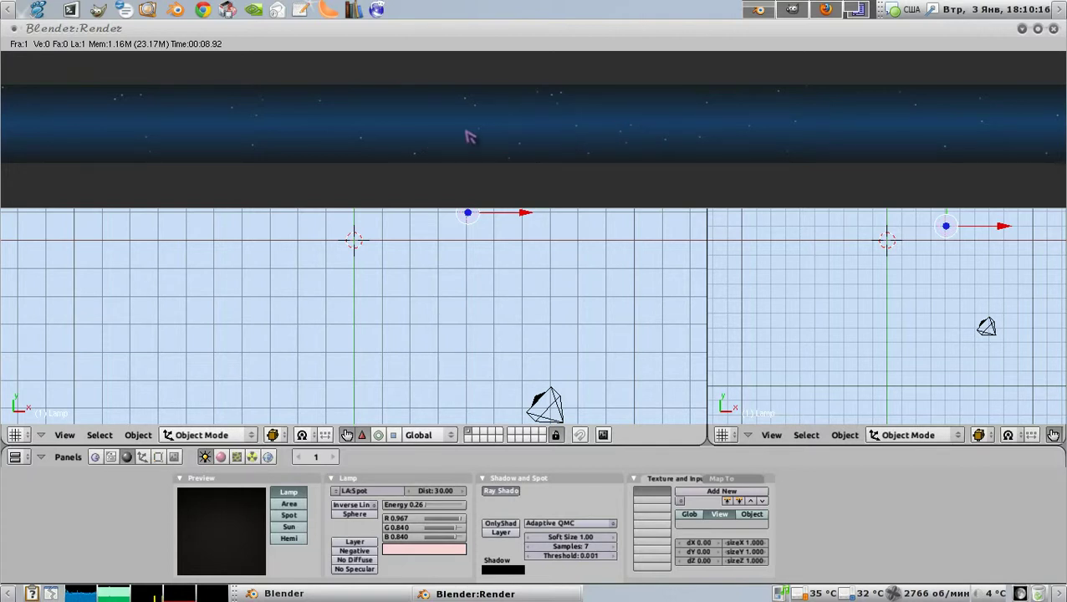
Zoom in and out on the finished starry dark-blue strip to inspect it.
{"action": "scroll", "coordinate": [539, 159], "scroll_direction": "down", "scroll_amount": 1}
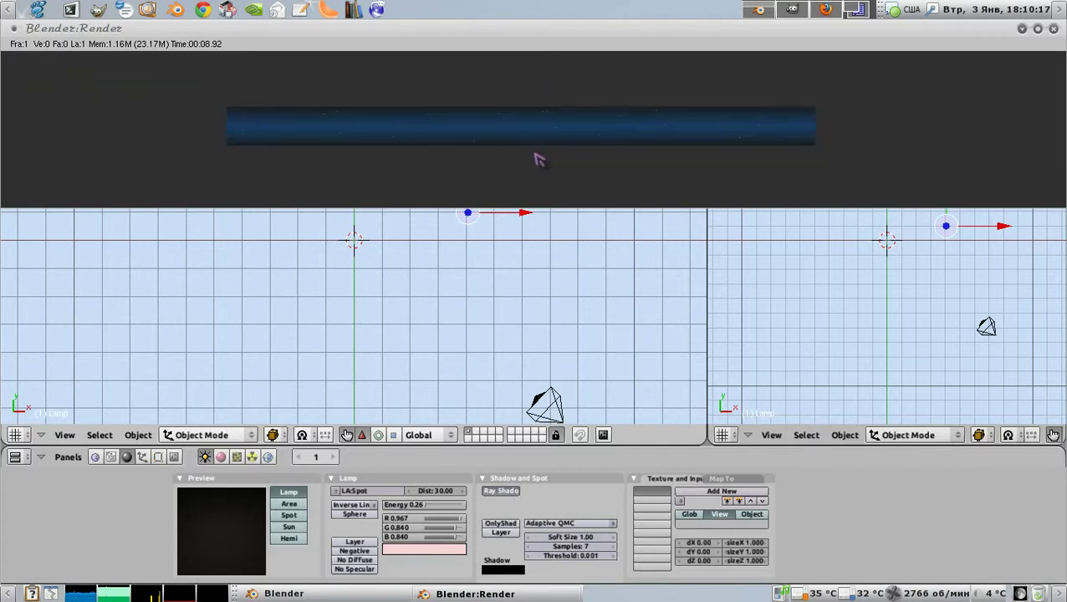
{"action": "scroll", "coordinate": [539, 159], "scroll_direction": "up", "scroll_amount": 1}
{"action": "scroll", "coordinate": [539, 159], "scroll_direction": "down", "scroll_amount": 1}
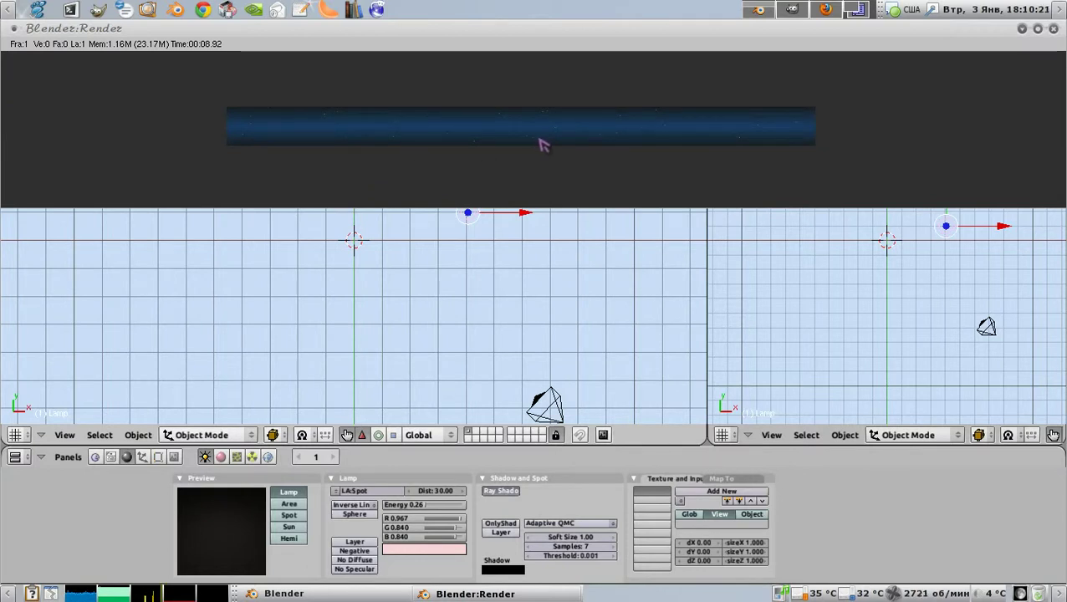
Save the starry 3000 × 200 render as a PNG in the test_ff folder.
{"action": "key", "text": "F3"}
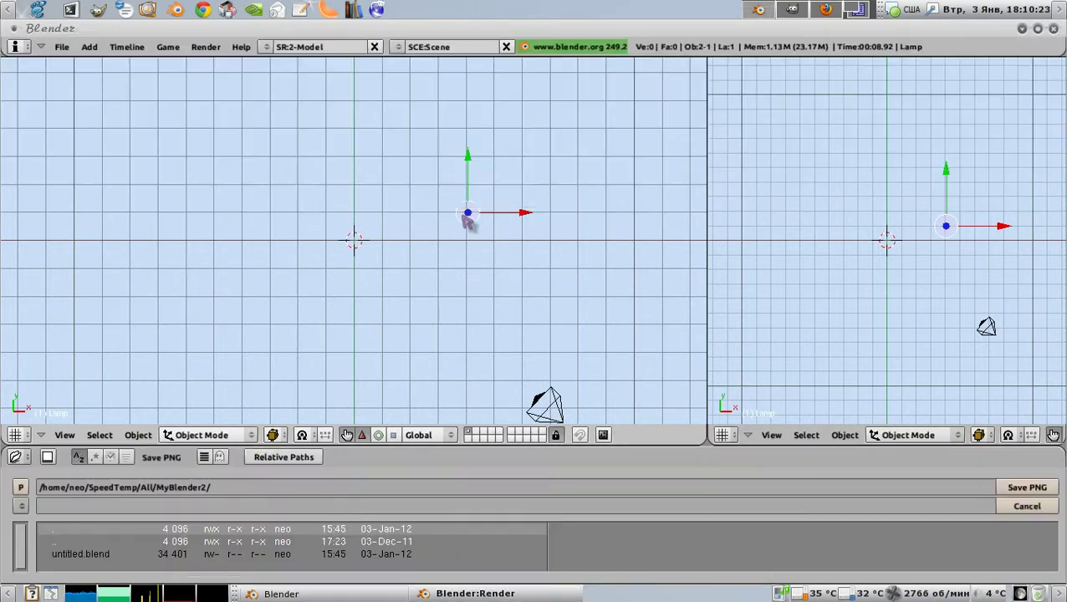
{"action": "left_click", "coordinate": [134, 542]}
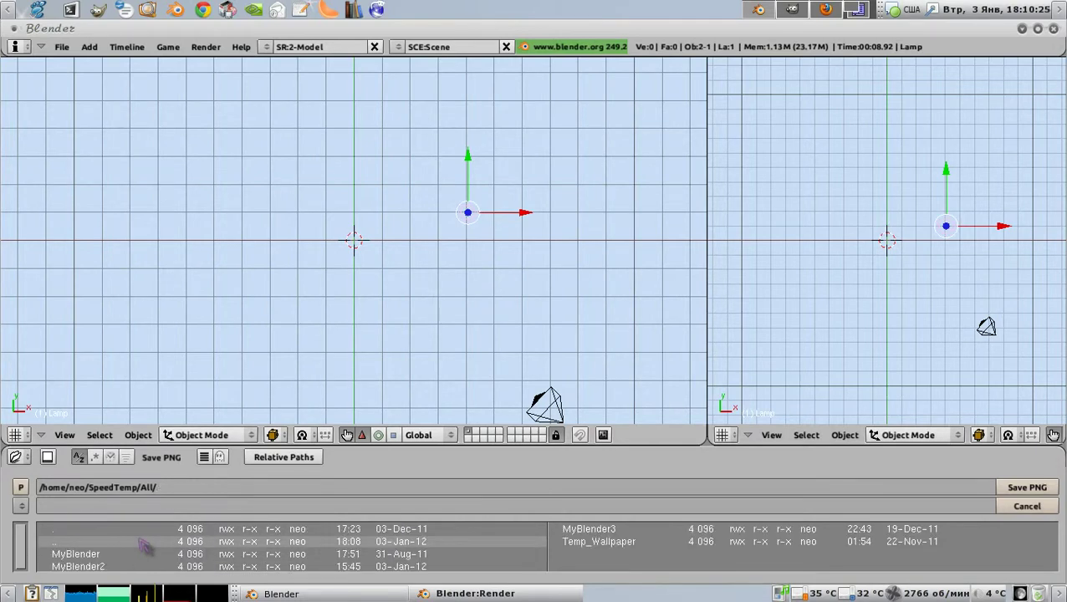
{"action": "left_click", "coordinate": [144, 542]}
{"action": "key", "text": "ctrl+Up"}
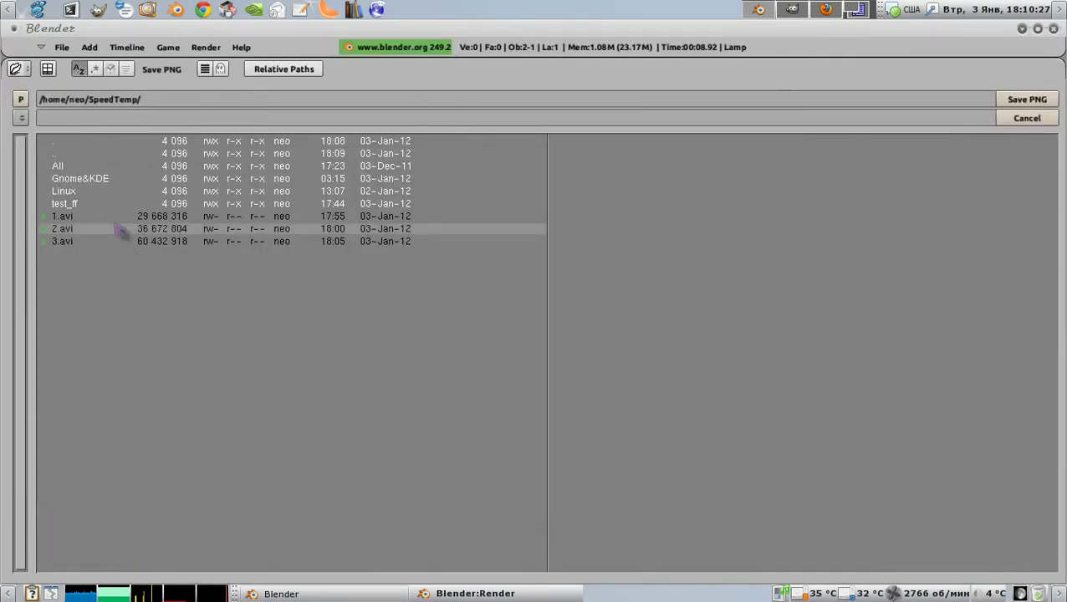
{"action": "left_click", "coordinate": [116, 210]}
{"action": "left_click", "coordinate": [124, 120]}
{"action": "type", "text": "up"}
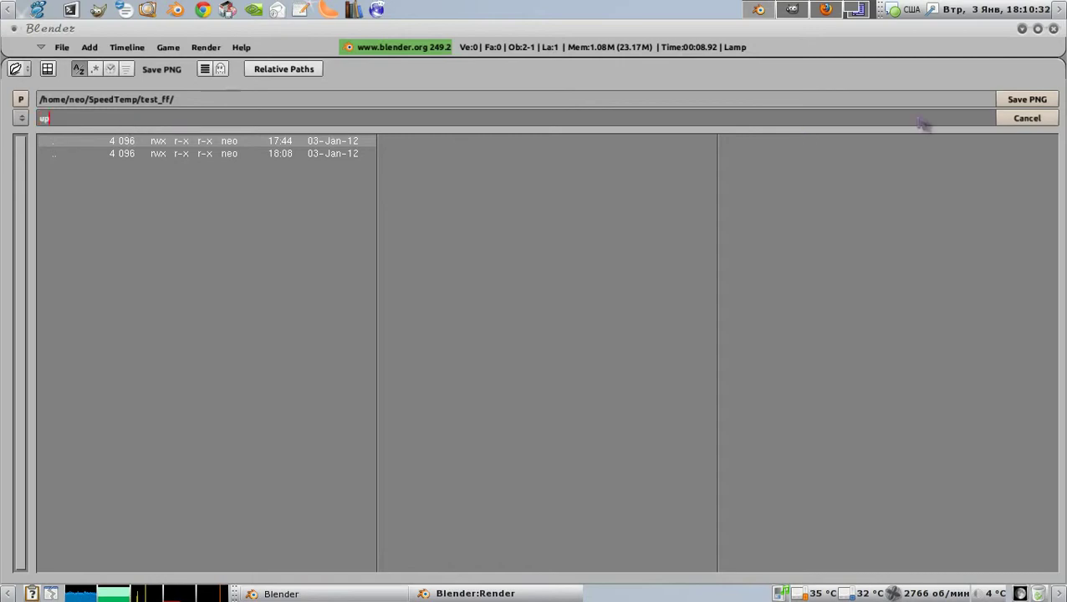
{"action": "left_click", "coordinate": [1019, 103]}
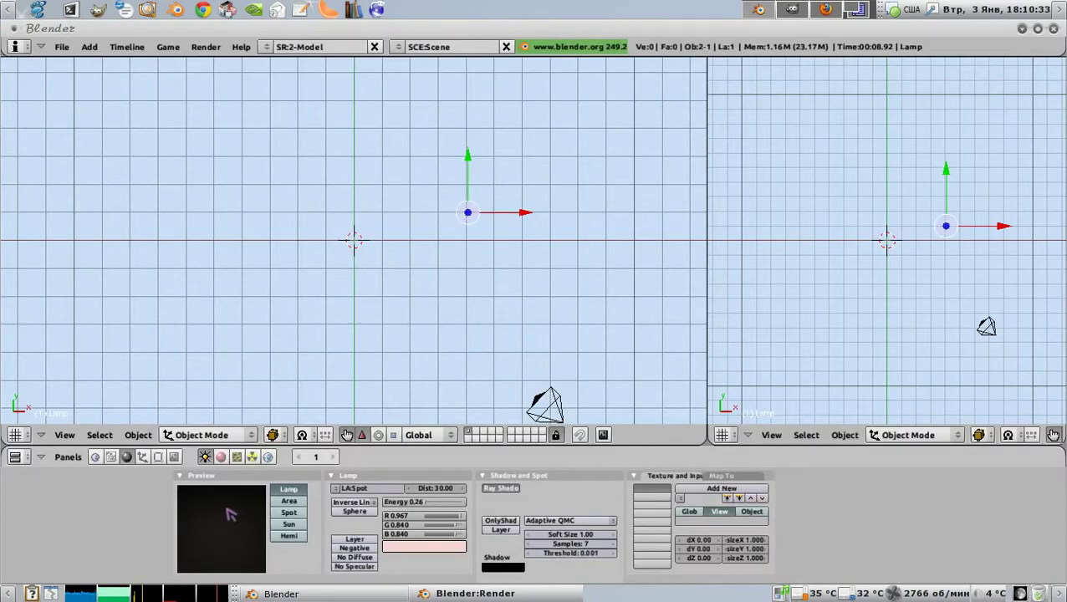
Close the render preview and bring up the render size settings.
{"action": "left_click", "coordinate": [476, 594]}
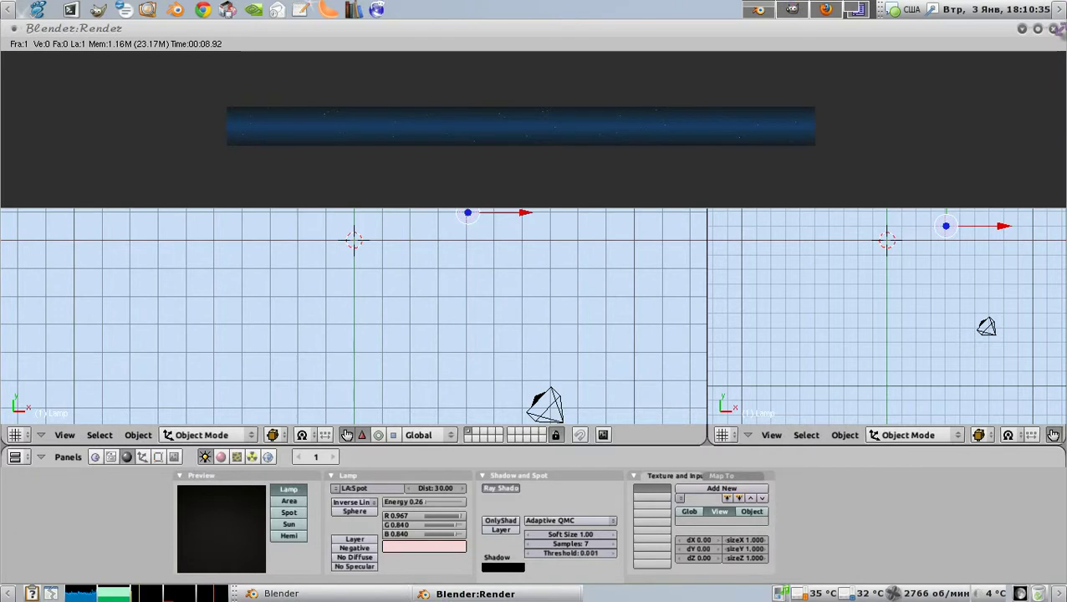
{"action": "left_click", "coordinate": [1054, 28]}
{"action": "left_click", "coordinate": [175, 456]}
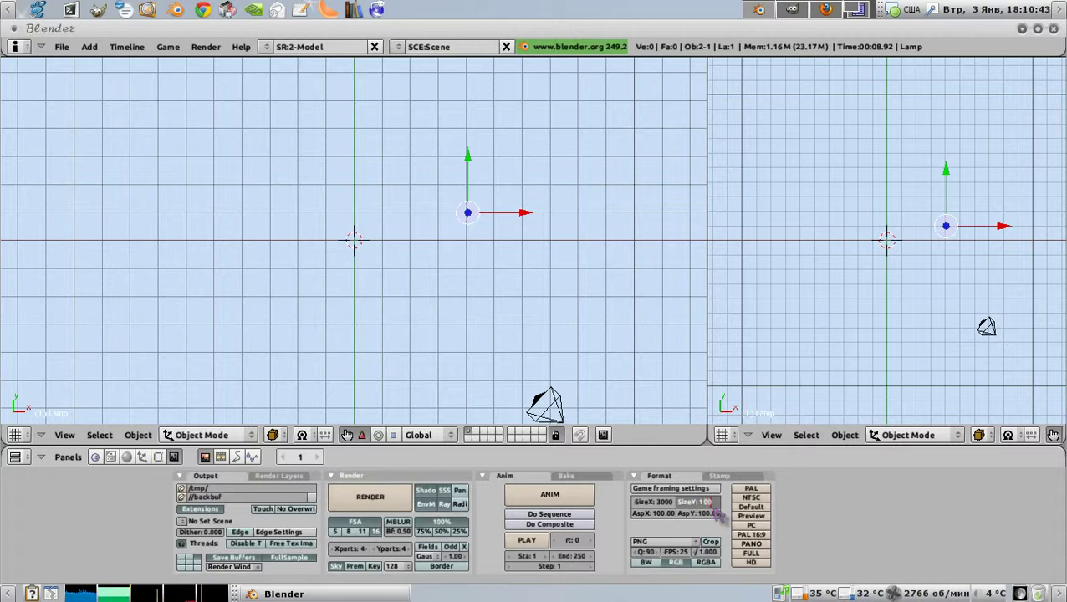
Confirm SizeY 100, render the 3000 × 100 starry strip, and begin saving it as PNG.
{"action": "key", "text": "Return"}
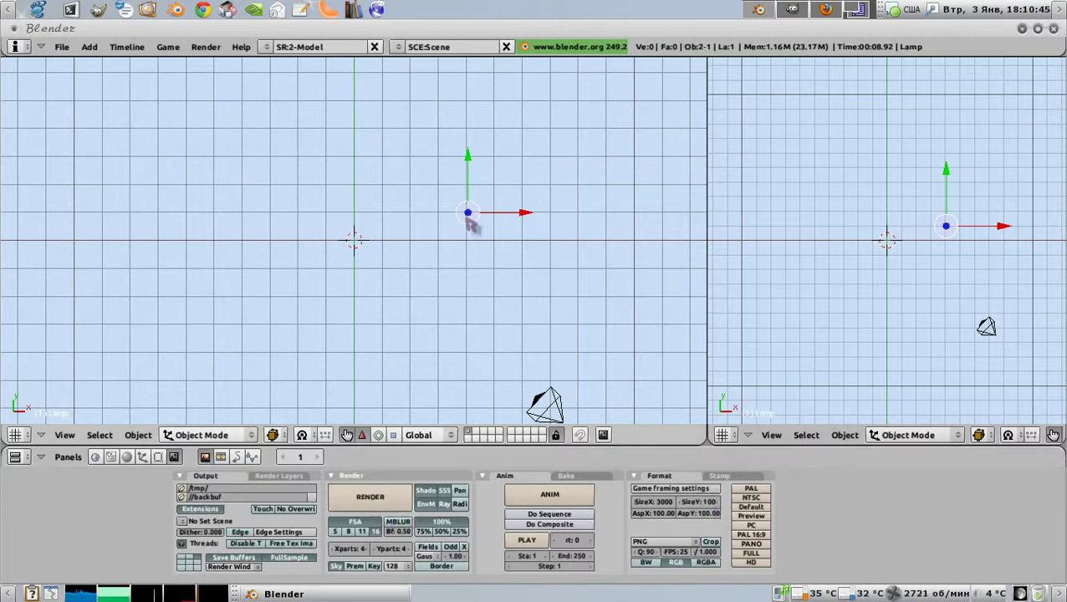
{"action": "key", "text": "F12"}
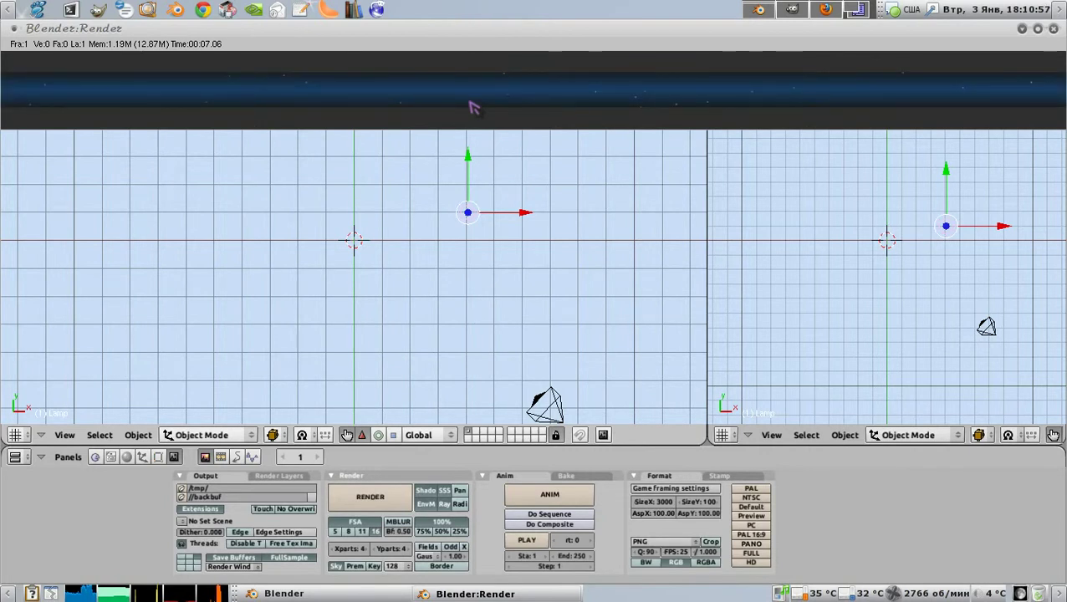
{"action": "key", "text": "F3"}
Save the rendered strip as down.png next to up.png, then quit Blender.
{"action": "left_click", "coordinate": [96, 506]}
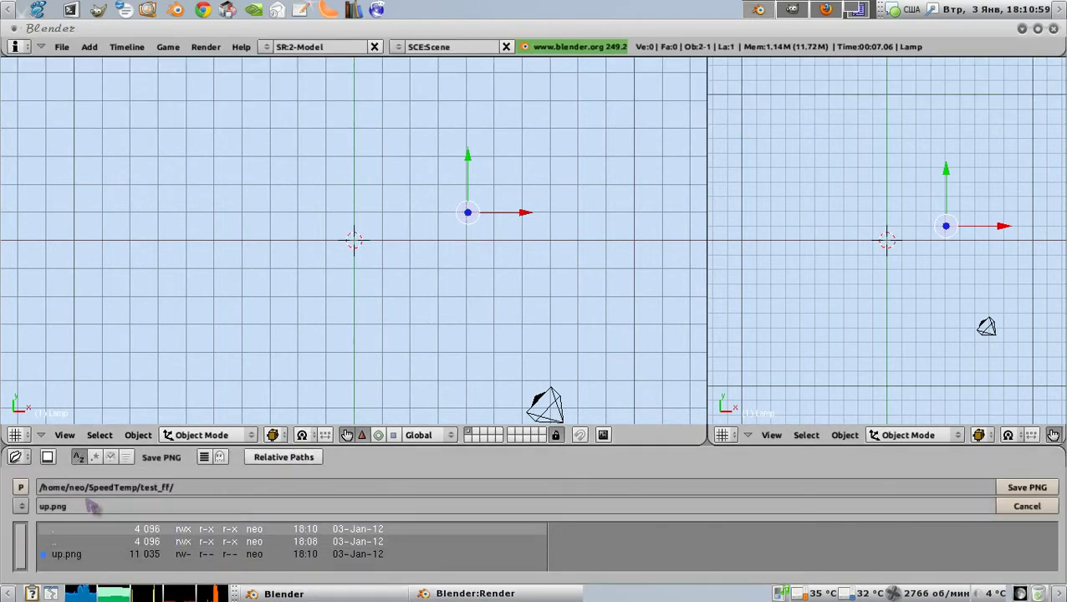
{"action": "type", "text": "dow"}
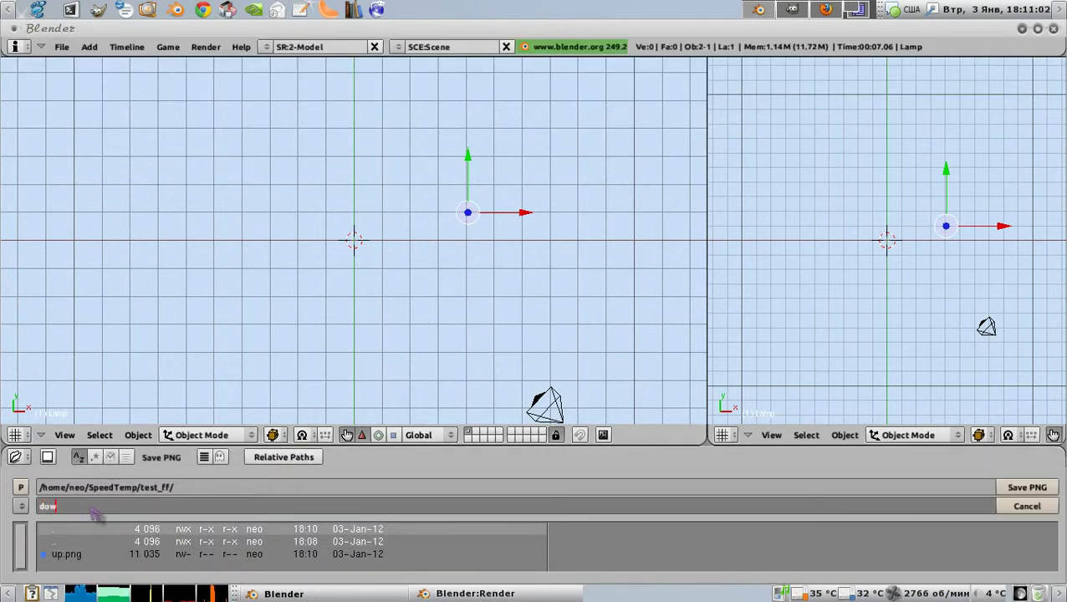
{"action": "type", "text": "n"}
{"action": "left_click", "coordinate": [1027, 488]}
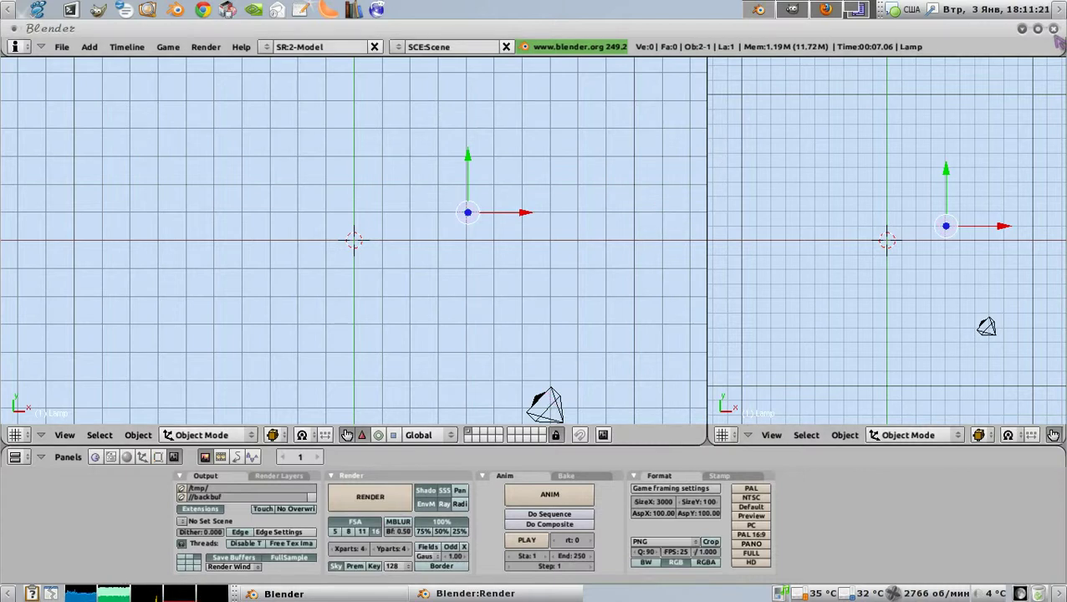
{"action": "left_click", "coordinate": [1054, 28]}
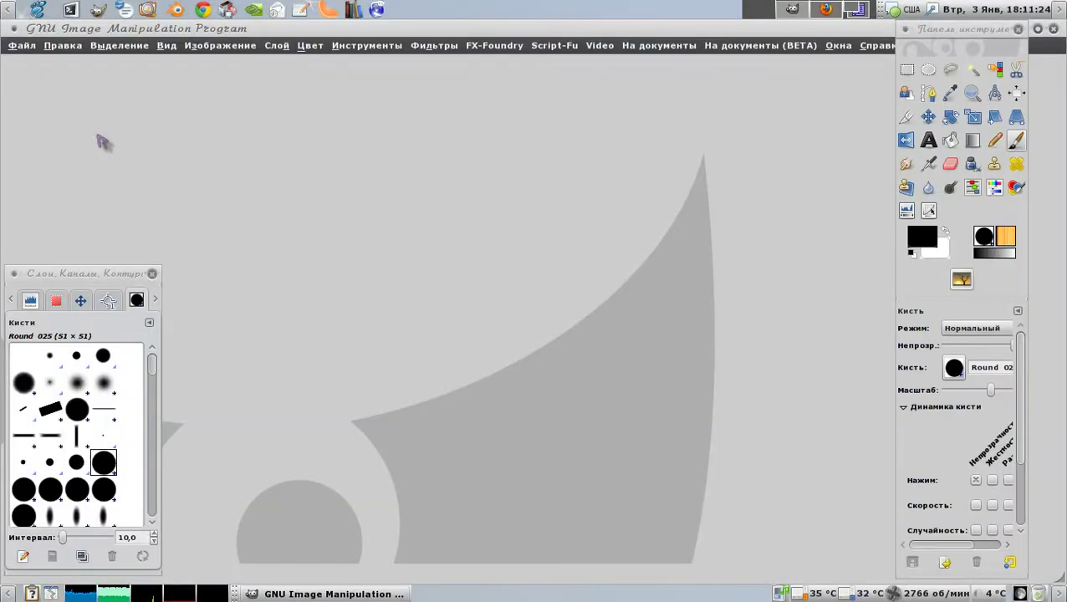
Open up.png from the SpeedTemp/test_ff folder in GIMP.
{"action": "left_click", "coordinate": [33, 50]}
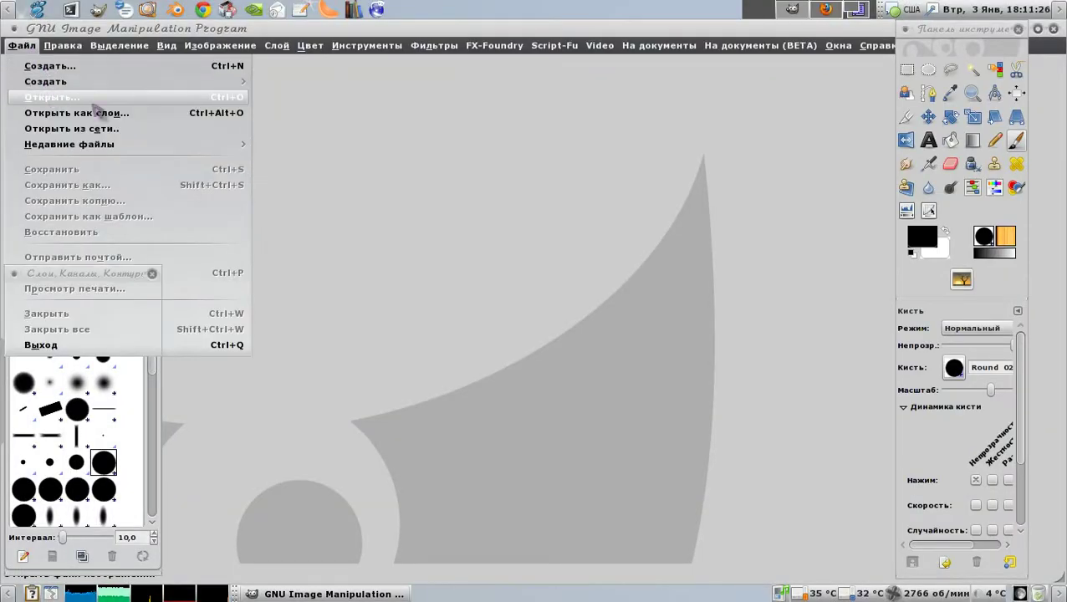
{"action": "left_click", "coordinate": [50, 96]}
{"action": "double_click", "coordinate": [299, 131]}
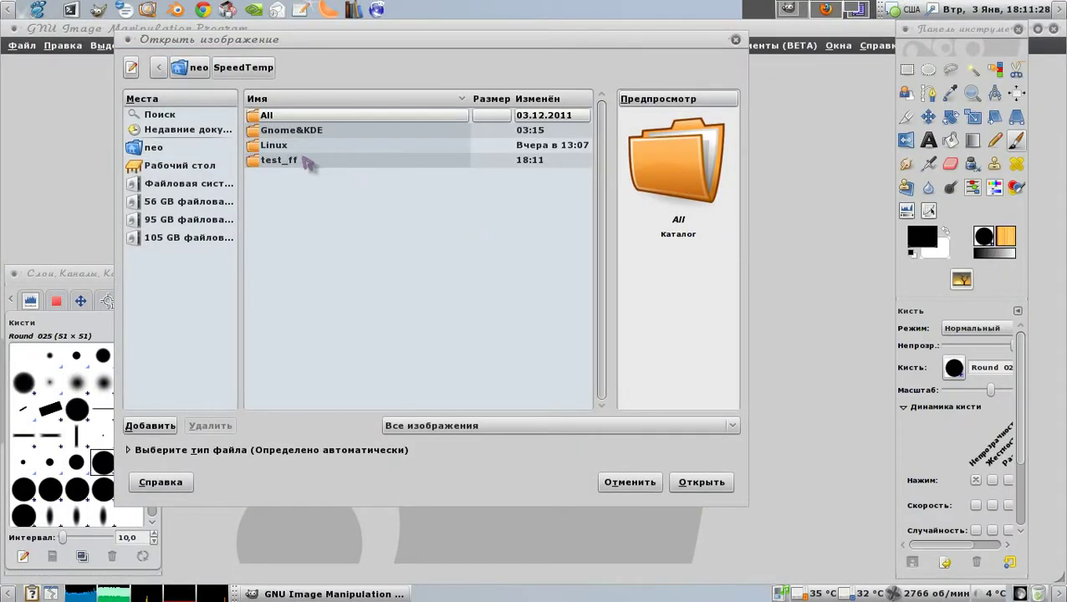
{"action": "double_click", "coordinate": [299, 160]}
{"action": "left_click", "coordinate": [309, 132]}
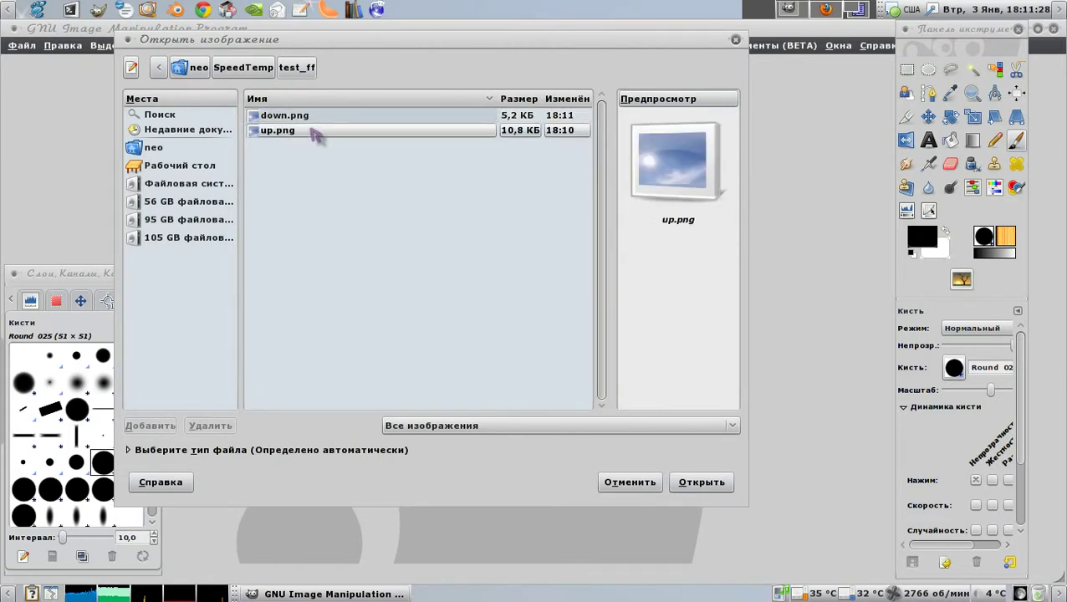
{"action": "left_click", "coordinate": [702, 483]}
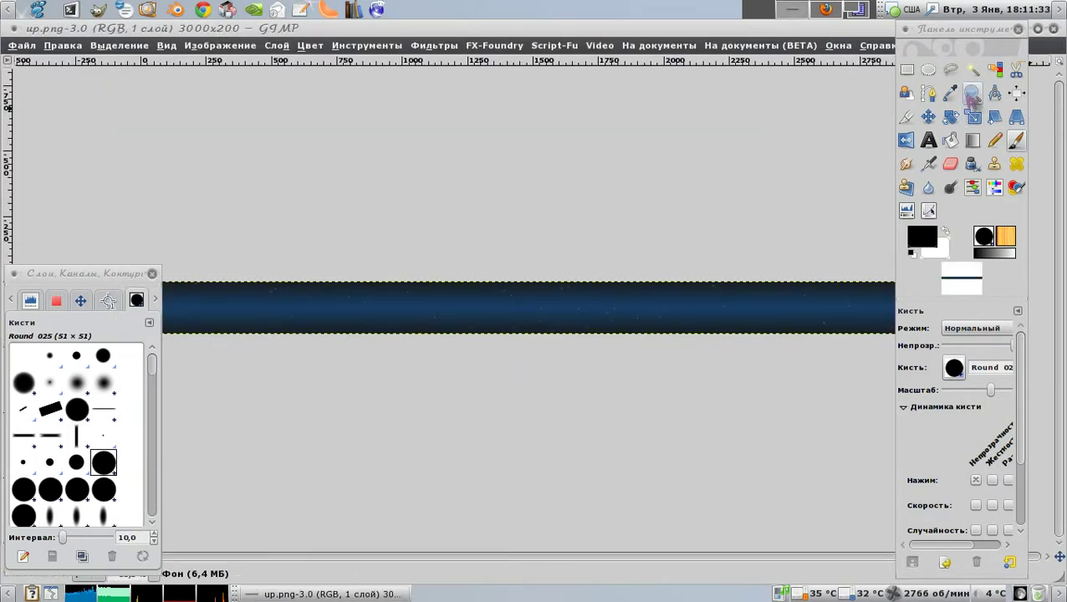
Zoom in on the starry band toward its right end, then switch to Firefox.
{"action": "left_click", "coordinate": [973, 93]}
{"action": "left_click", "coordinate": [548, 321]}
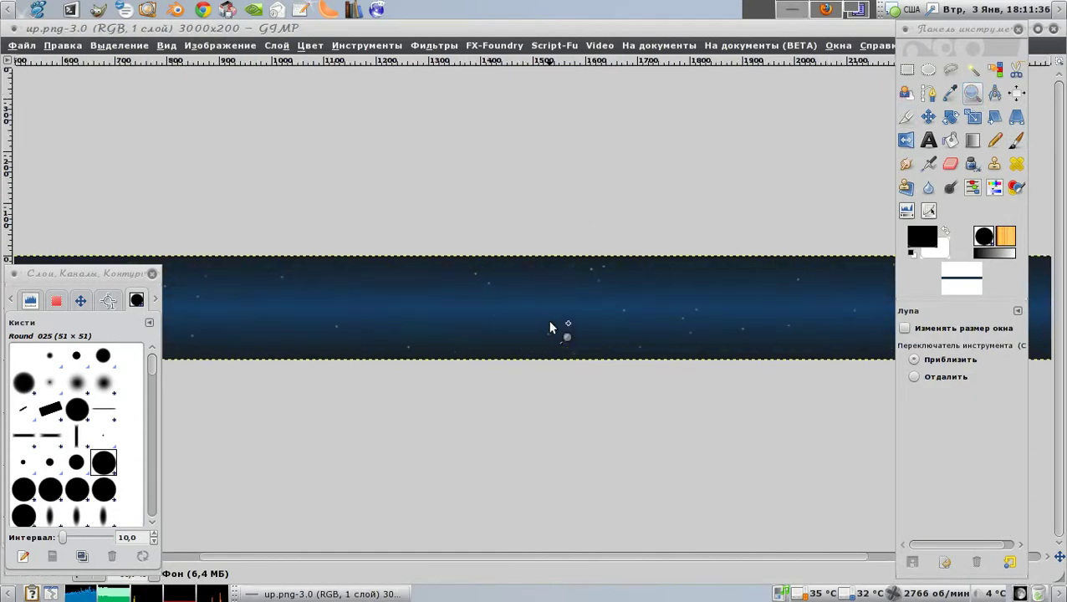
{"action": "left_click", "coordinate": [549, 322]}
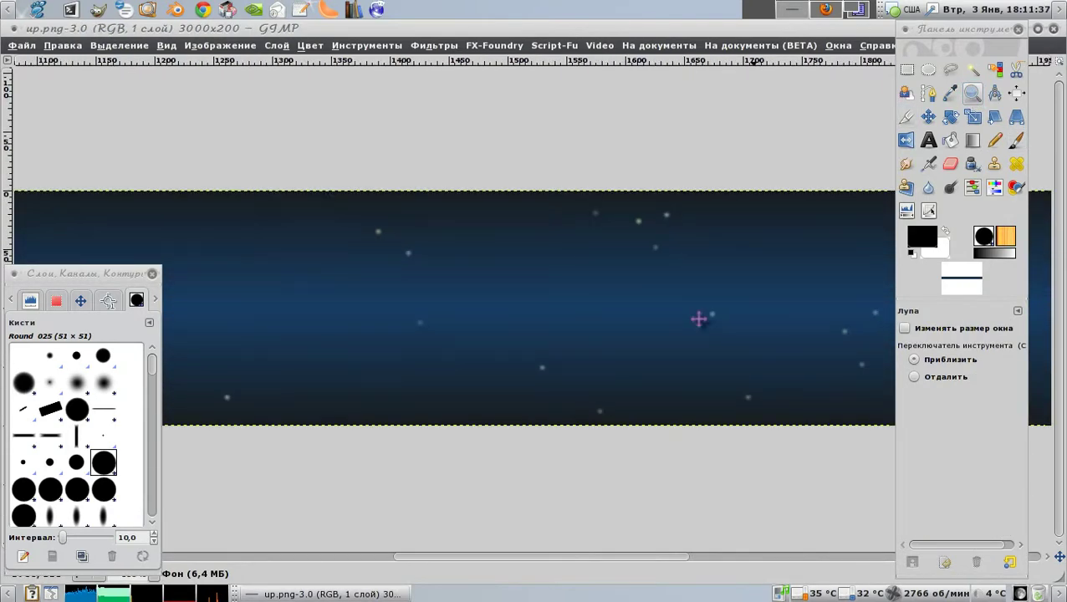
{"action": "mouse_move", "coordinate": [698, 317]}
{"action": "left_mouse_down"}
{"action": "mouse_move", "coordinate": [573, 261]}
{"action": "mouse_move", "coordinate": [512, 298]}
{"action": "mouse_move", "coordinate": [231, 233]}
{"action": "mouse_move", "coordinate": [584, 269]}
{"action": "mouse_move", "coordinate": [214, 299]}
{"action": "mouse_move", "coordinate": [539, 290]}
{"action": "mouse_move", "coordinate": [762, 235]}
{"action": "mouse_move", "coordinate": [539, 250]}
{"action": "mouse_move", "coordinate": [451, 301]}
{"action": "mouse_move", "coordinate": [472, 269]}
{"action": "mouse_move", "coordinate": [537, 248]}
{"action": "left_mouse_up"}
{"action": "left_click", "coordinate": [826, 10]}
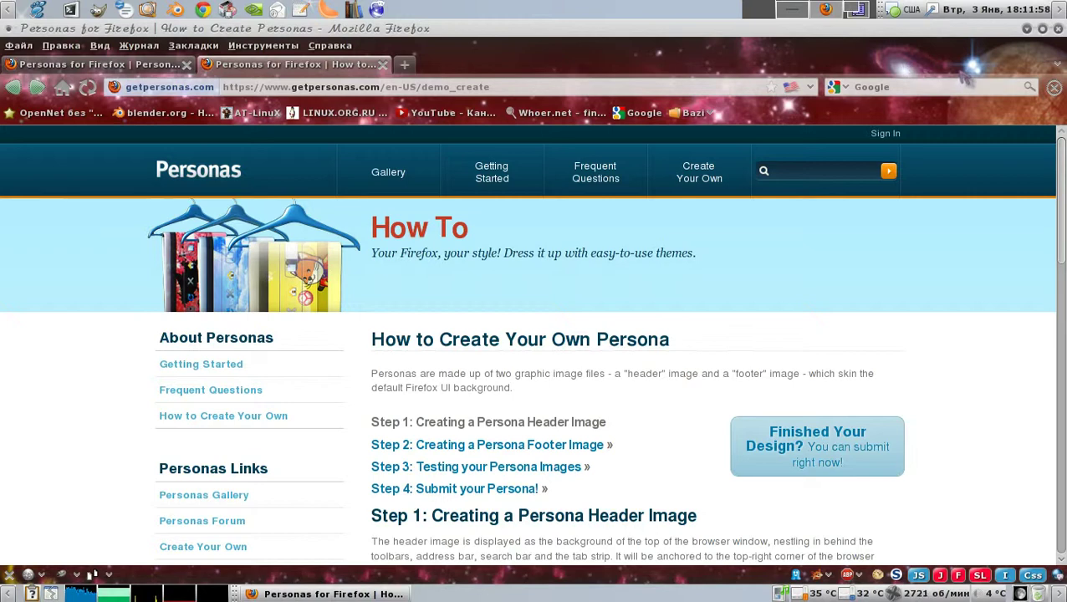
Apply a dark space-themed persona from Firefox's popular Personas list.
{"action": "left_click", "coordinate": [817, 575]}
{"action": "mouse_move", "coordinate": [895, 474]}
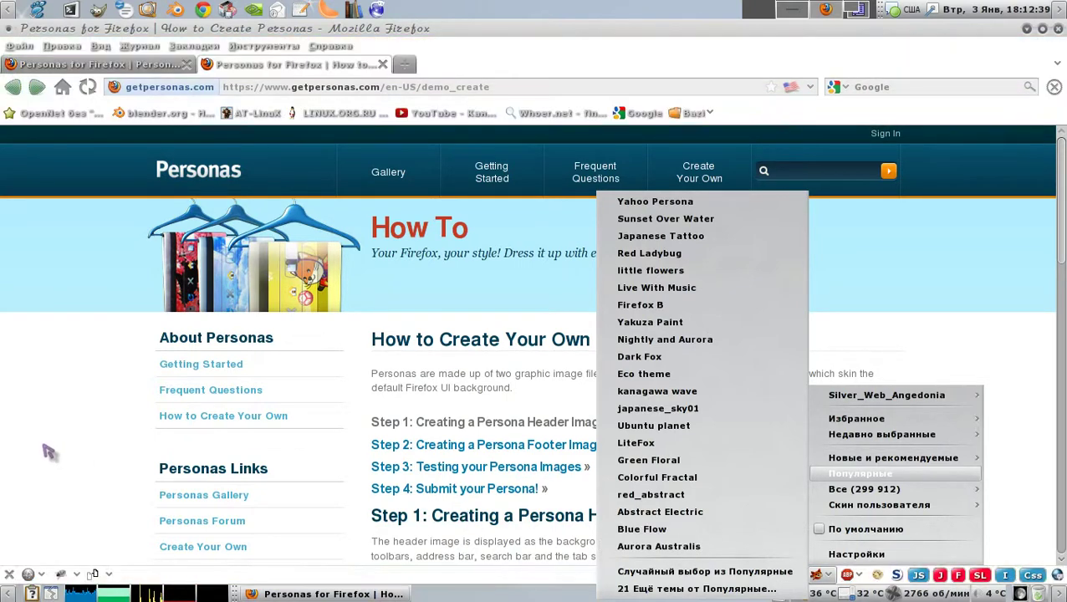
{"action": "left_click", "coordinate": [661, 547]}
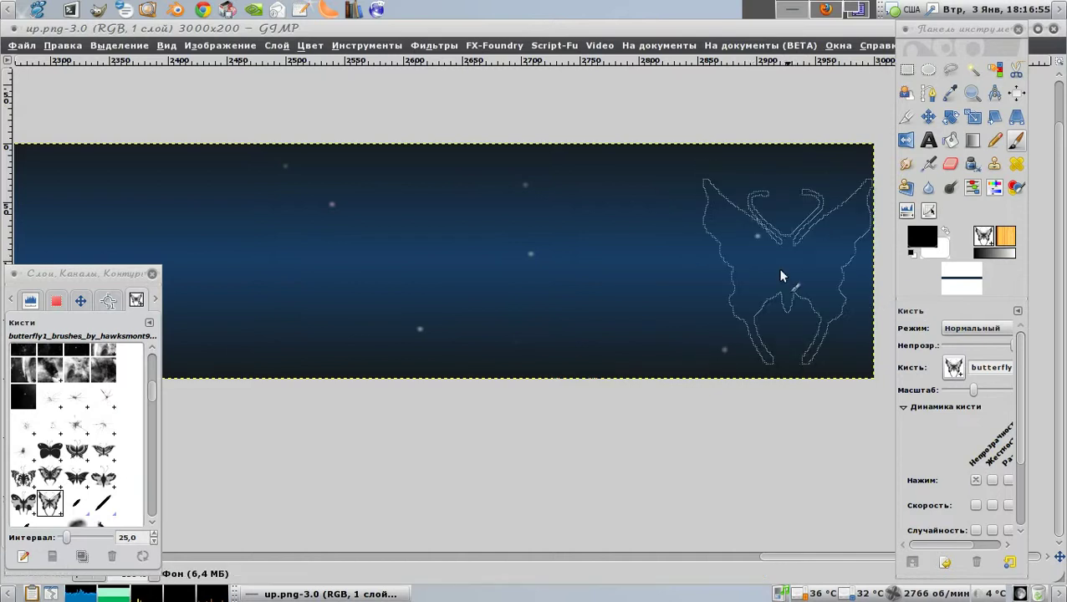
Make the paintbrush take its colour from a light-blue gradient.
{"action": "scroll", "coordinate": [1022, 431], "scroll_direction": "down", "scroll_amount": 5}
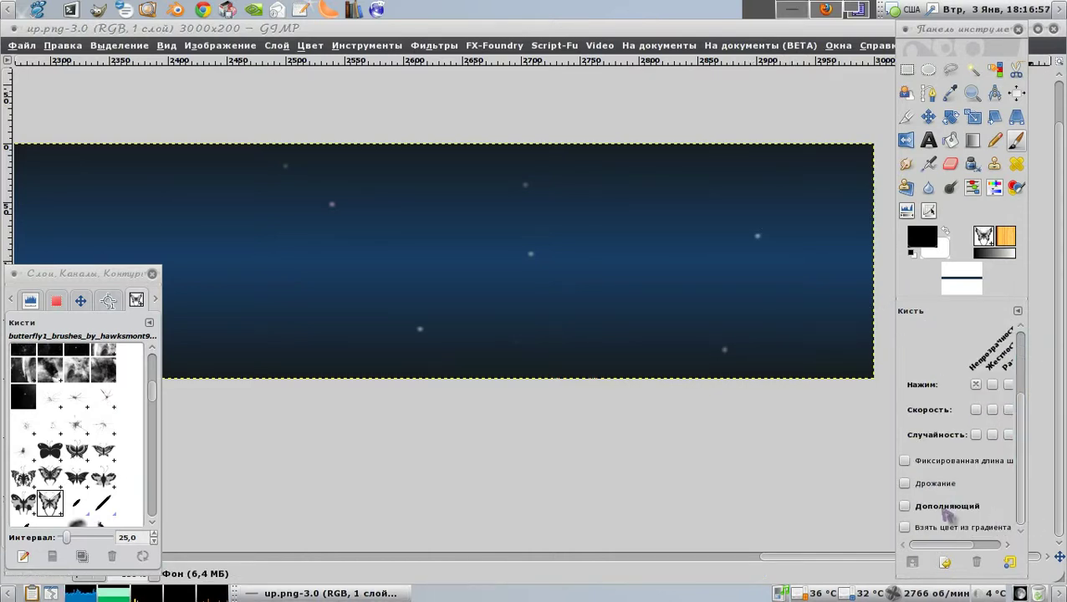
{"action": "scroll", "coordinate": [905, 531], "scroll_direction": "down", "scroll_amount": 2}
{"action": "left_click", "coordinate": [905, 497]}
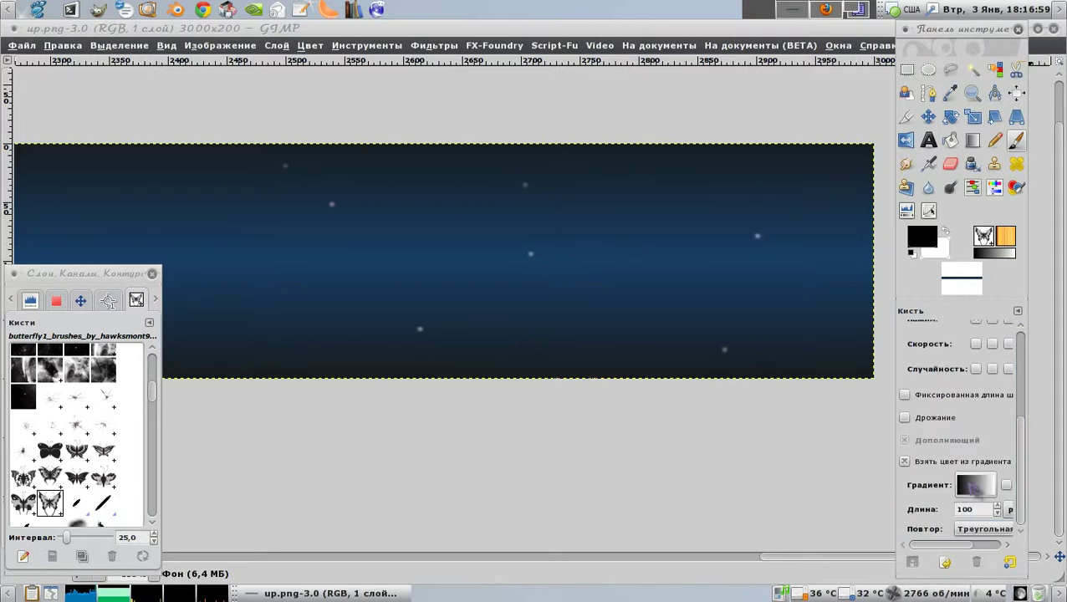
{"action": "left_click", "coordinate": [975, 486]}
{"action": "scroll", "coordinate": [912, 400], "scroll_direction": "down", "scroll_amount": 5}
{"action": "scroll", "coordinate": [915, 399], "scroll_direction": "up", "scroll_amount": 2}
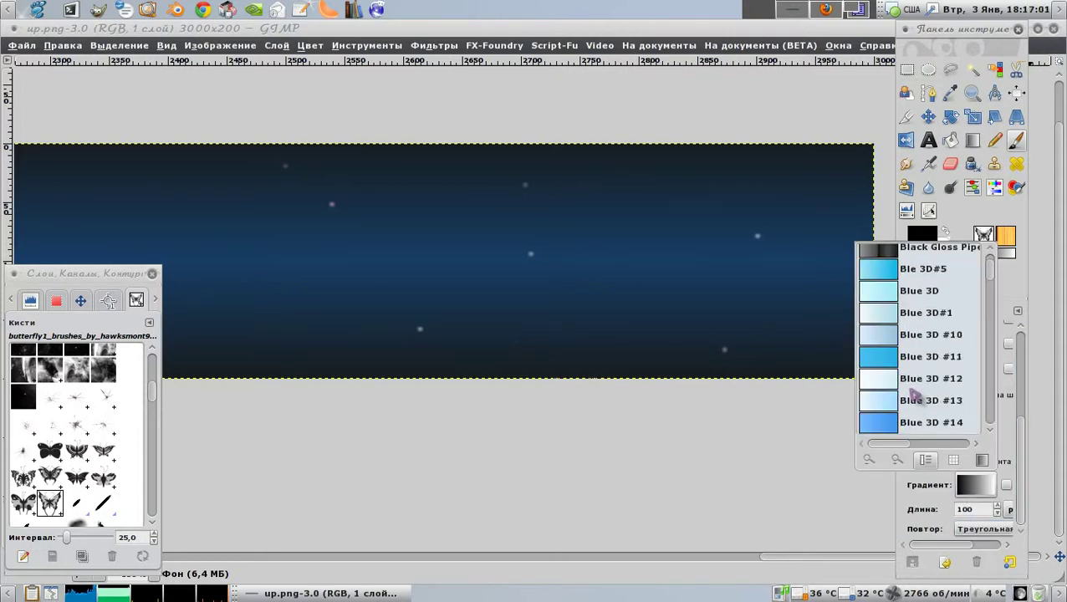
{"action": "scroll", "coordinate": [920, 399], "scroll_direction": "down", "scroll_amount": 2}
{"action": "scroll", "coordinate": [927, 398], "scroll_direction": "up", "scroll_amount": 2}
{"action": "scroll", "coordinate": [928, 395], "scroll_direction": "up", "scroll_amount": 1}
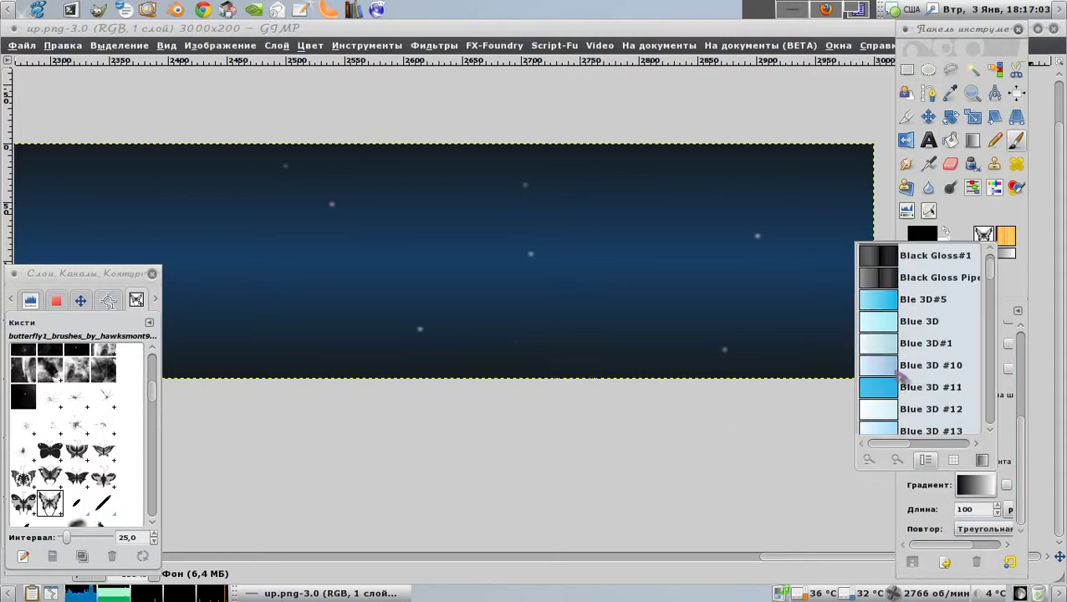
{"action": "double_click", "coordinate": [928, 395]}
Stamp a pale blue butterfly on the right end of the starry band.
{"action": "left_click", "coordinate": [759, 257]}
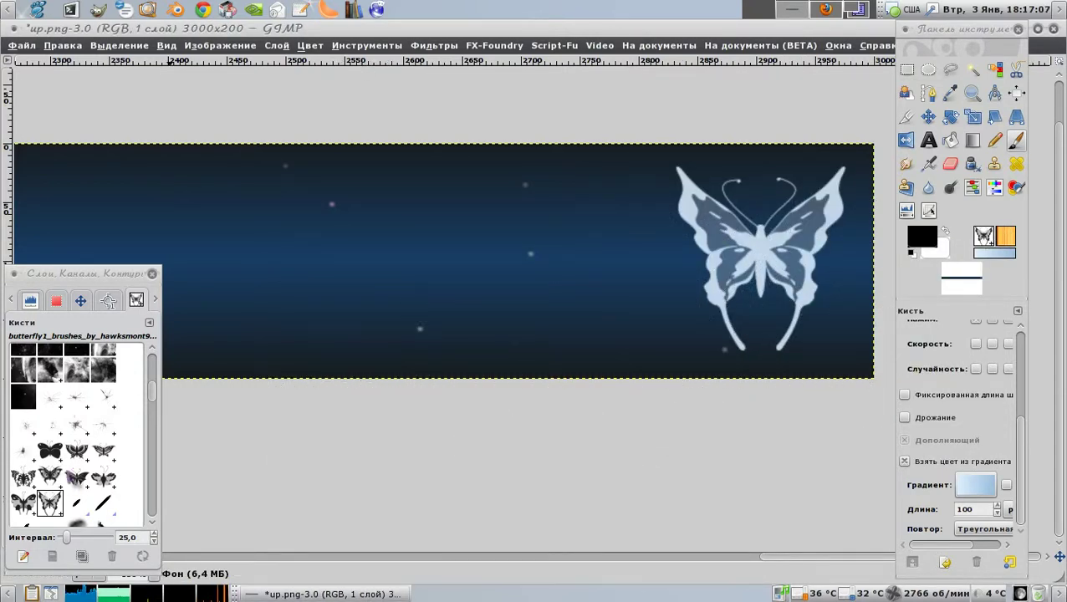
{"action": "scroll", "coordinate": [108, 476], "scroll_direction": "down", "scroll_amount": 3}
{"action": "scroll", "coordinate": [110, 476], "scroll_direction": "down", "scroll_amount": 3}
{"action": "scroll", "coordinate": [111, 477], "scroll_direction": "down", "scroll_amount": 3}
{"action": "scroll", "coordinate": [111, 476], "scroll_direction": "down", "scroll_amount": 3}
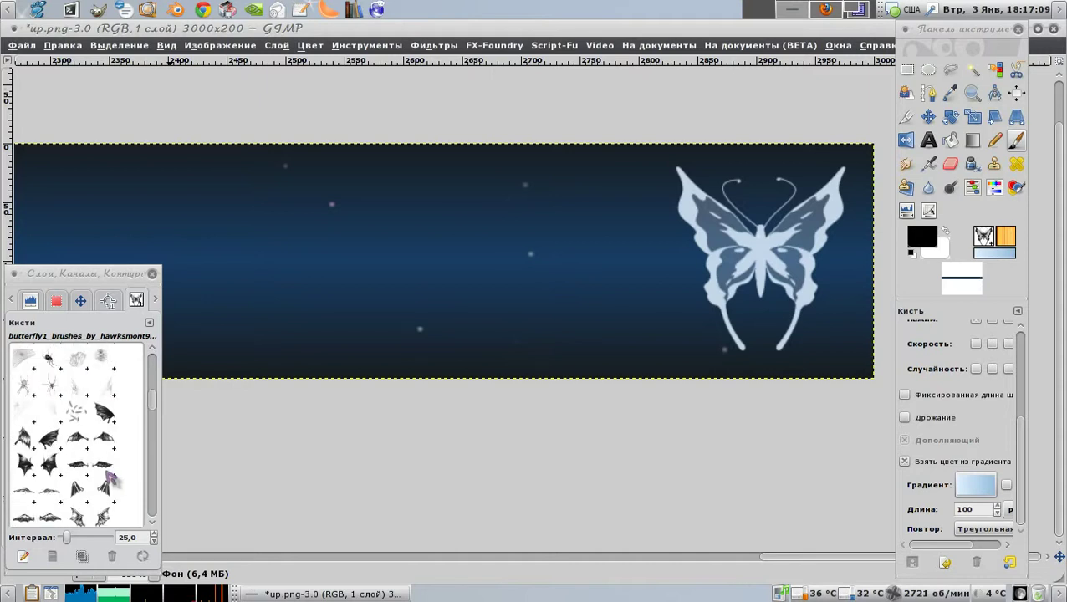
{"action": "scroll", "coordinate": [111, 477], "scroll_direction": "up", "scroll_amount": 2}
{"action": "scroll", "coordinate": [111, 477], "scroll_direction": "up", "scroll_amount": 2}
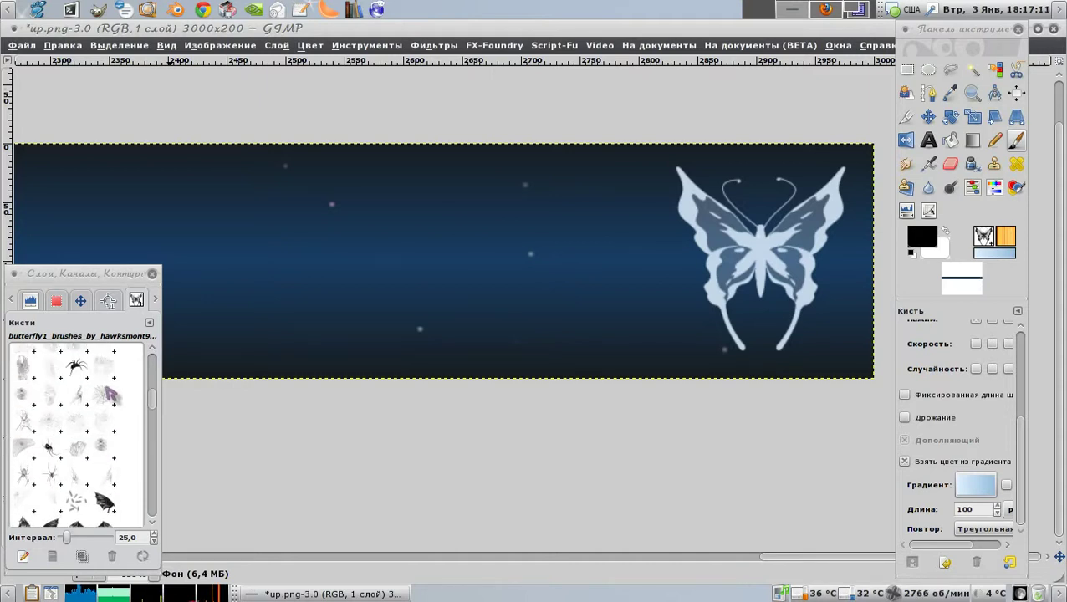
Stamp Cobwebs_24 cobwebs left of, below-right of and above the butterfly.
{"action": "left_click", "coordinate": [108, 394]}
{"action": "left_click", "coordinate": [572, 242]}
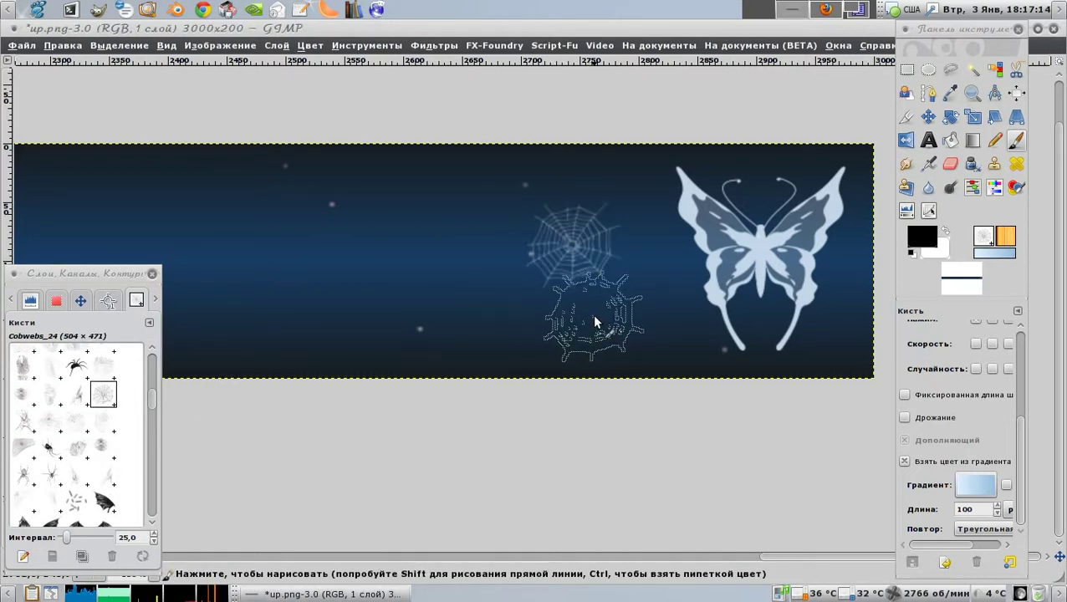
{"action": "key", "text": "ctrl+z"}
{"action": "left_click", "coordinate": [674, 237]}
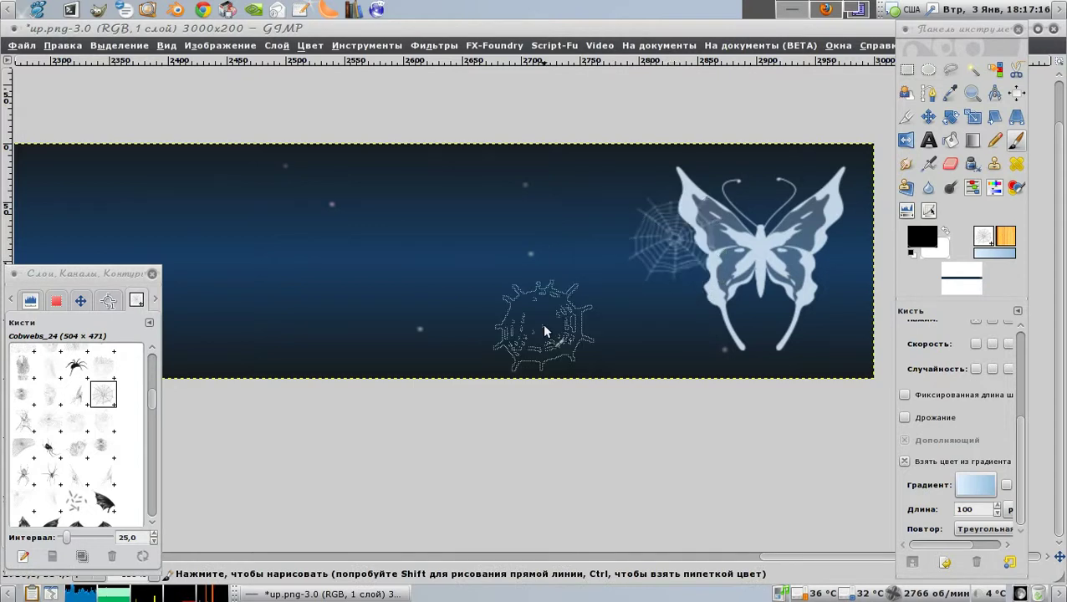
{"action": "left_click", "coordinate": [829, 316]}
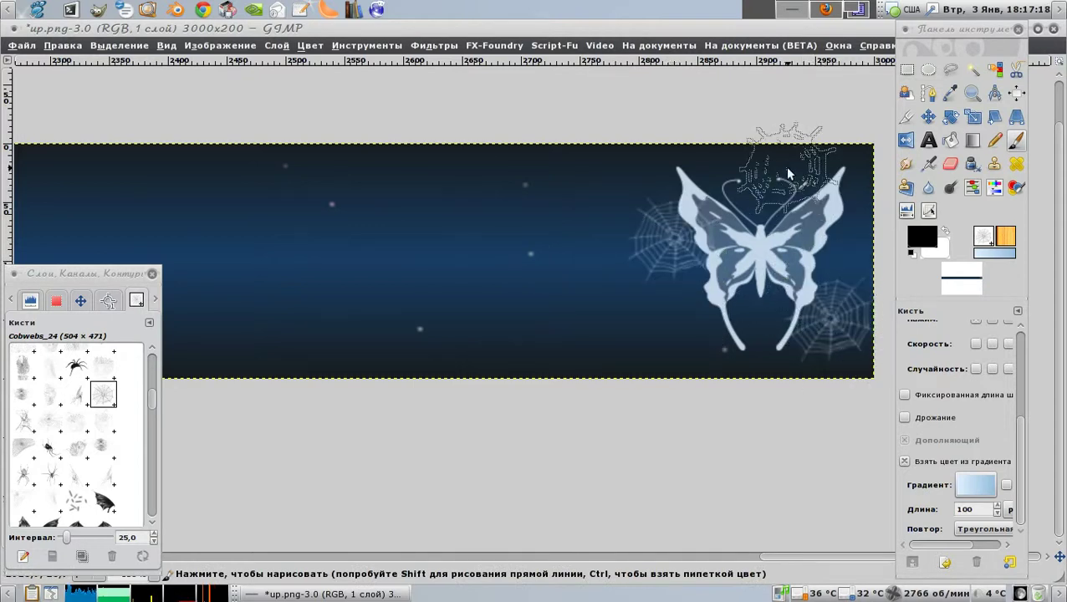
{"action": "left_click", "coordinate": [768, 177]}
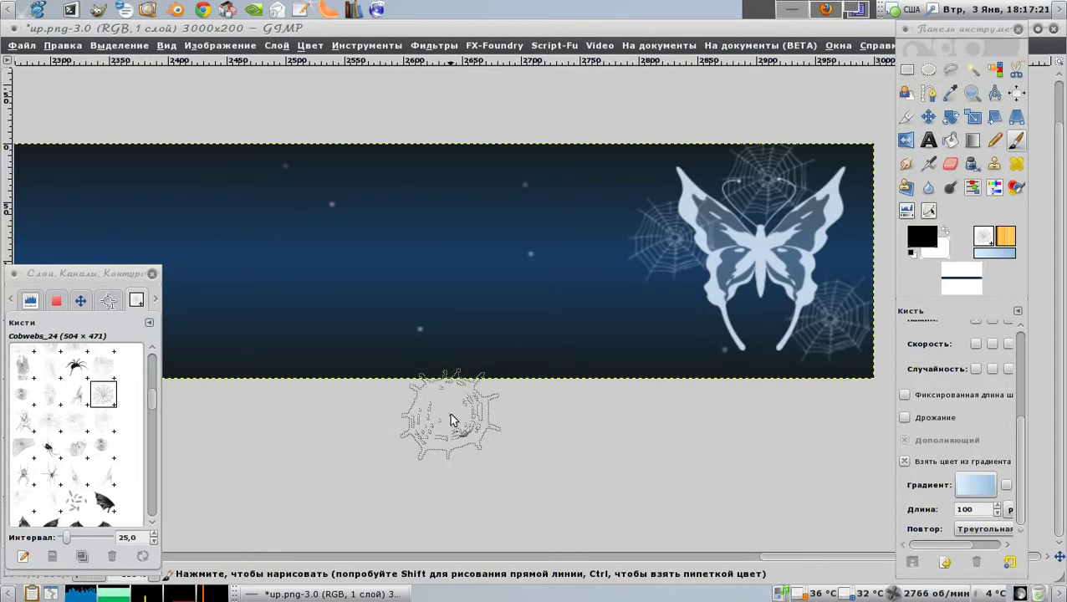
Try a Deep Space vol.14 comet streak, undo it, and choose GIMP Brush#80.
{"action": "scroll", "coordinate": [126, 464], "scroll_direction": "down", "scroll_amount": 2}
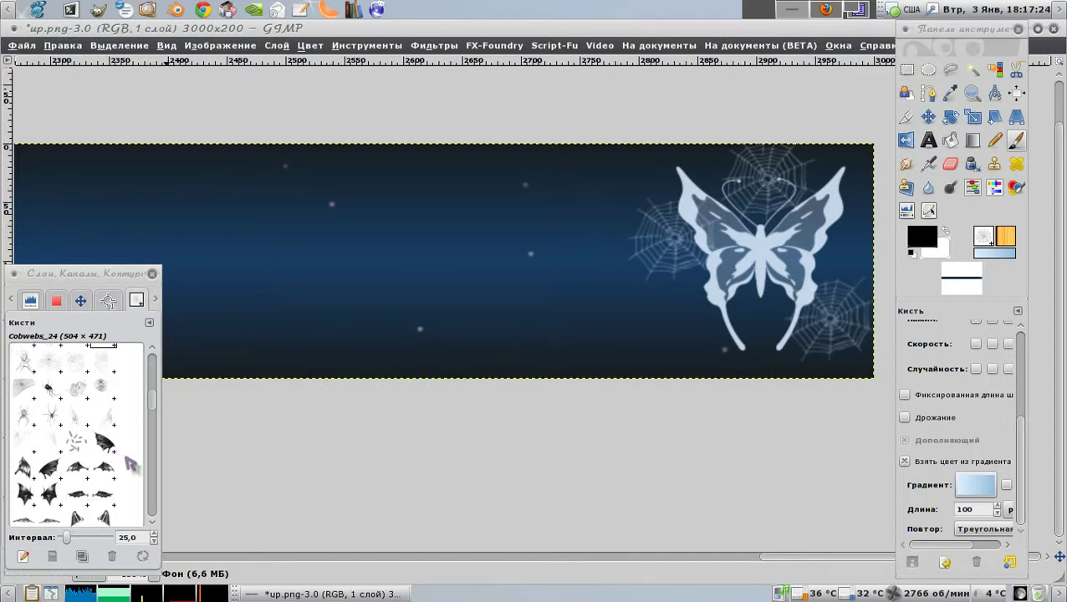
{"action": "scroll", "coordinate": [125, 464], "scroll_direction": "down", "scroll_amount": 2}
{"action": "scroll", "coordinate": [127, 467], "scroll_direction": "down", "scroll_amount": 1}
{"action": "scroll", "coordinate": [125, 467], "scroll_direction": "down", "scroll_amount": 3}
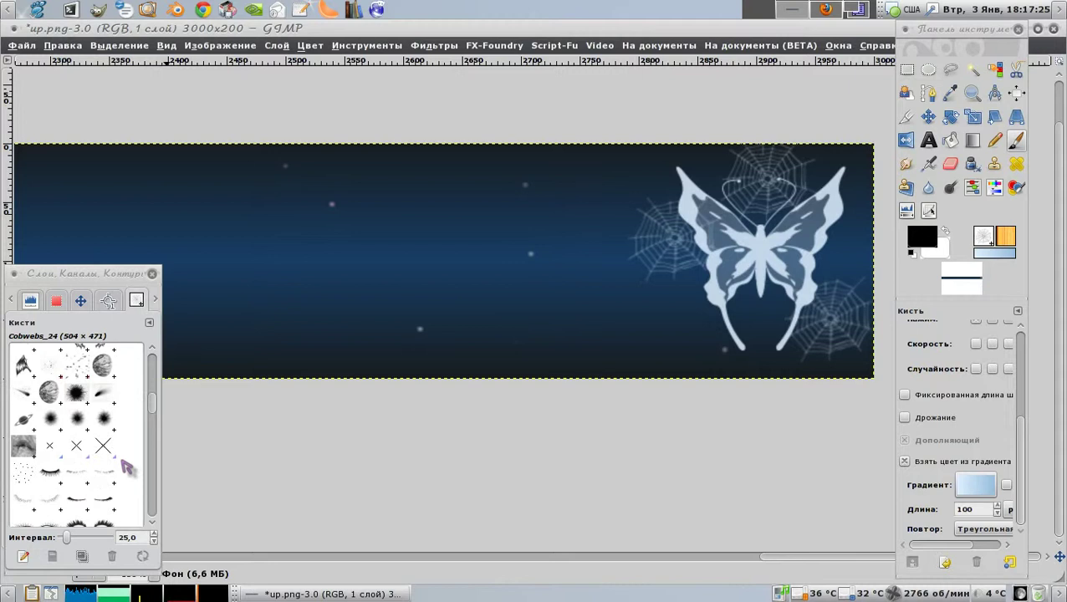
{"action": "left_click", "coordinate": [97, 400]}
{"action": "left_click_drag", "start_coordinate": [609, 264], "coordinate": [394, 231]}
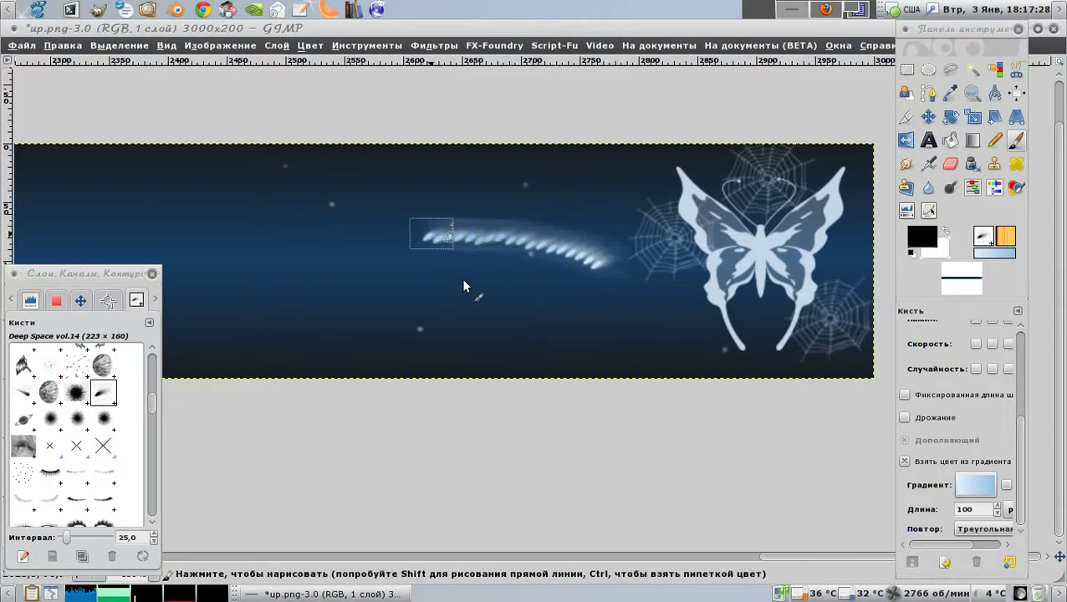
{"action": "key", "text": "ctrl+z"}
{"action": "scroll", "coordinate": [124, 436], "scroll_direction": "down", "scroll_amount": 2}
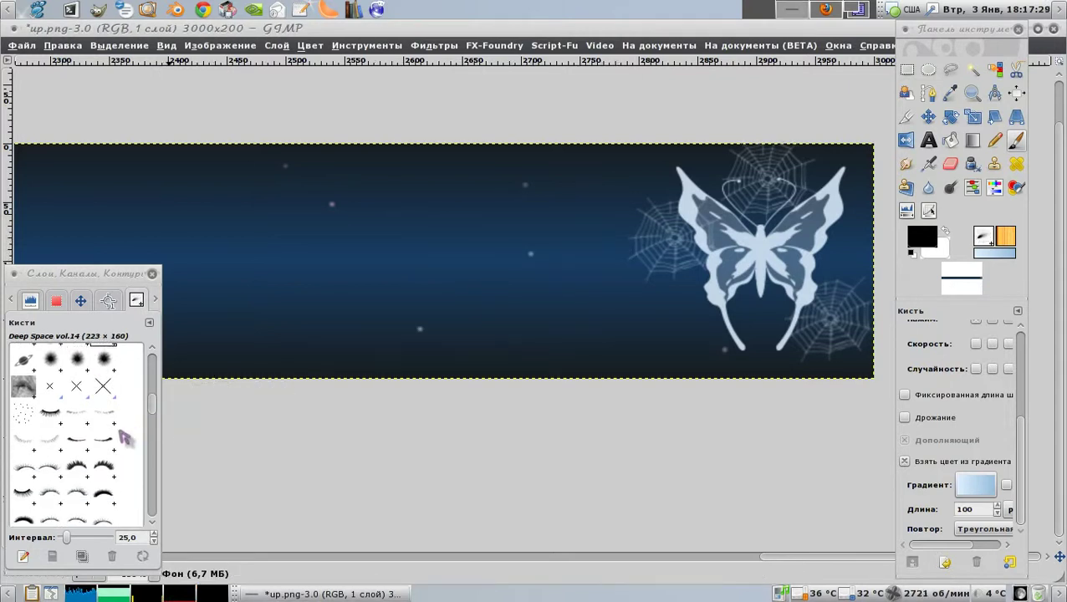
{"action": "scroll", "coordinate": [117, 452], "scroll_direction": "down", "scroll_amount": 2}
{"action": "scroll", "coordinate": [117, 450], "scroll_direction": "down", "scroll_amount": 3}
{"action": "scroll", "coordinate": [117, 450], "scroll_direction": "down", "scroll_amount": 2}
{"action": "left_click", "coordinate": [76, 461]}
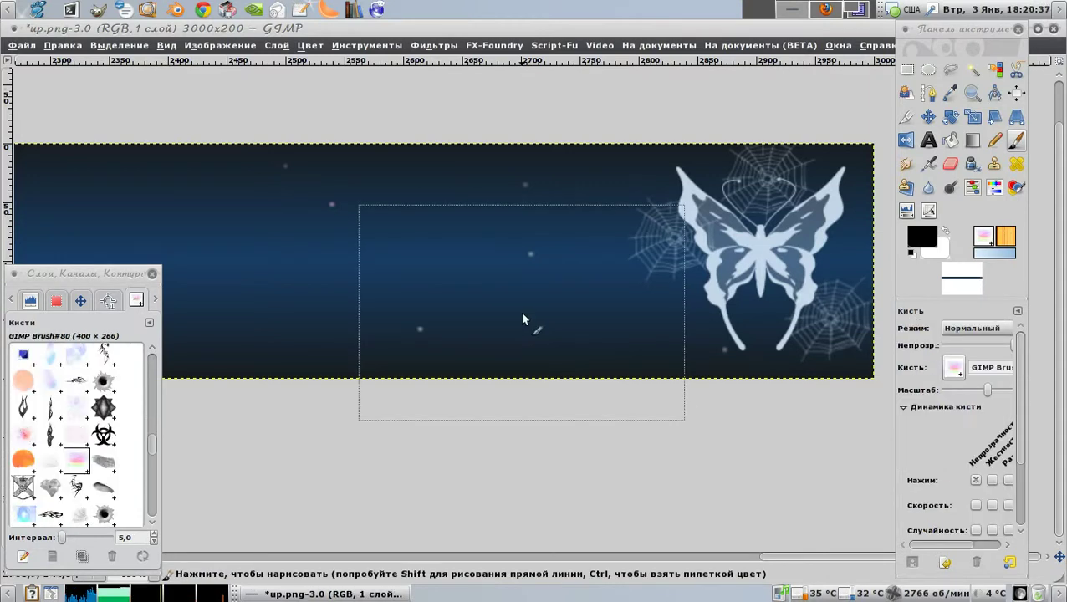
Stamp aurora glows leftward from the butterfly, then a smaller streak along the top-left.
{"action": "left_click", "coordinate": [668, 309]}
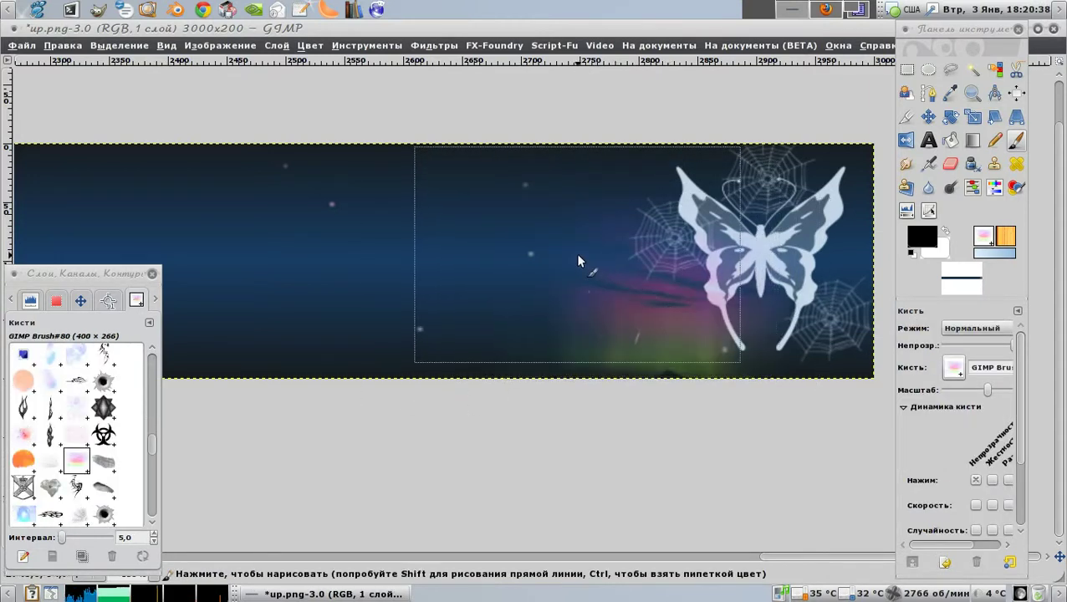
{"action": "left_click", "coordinate": [555, 249]}
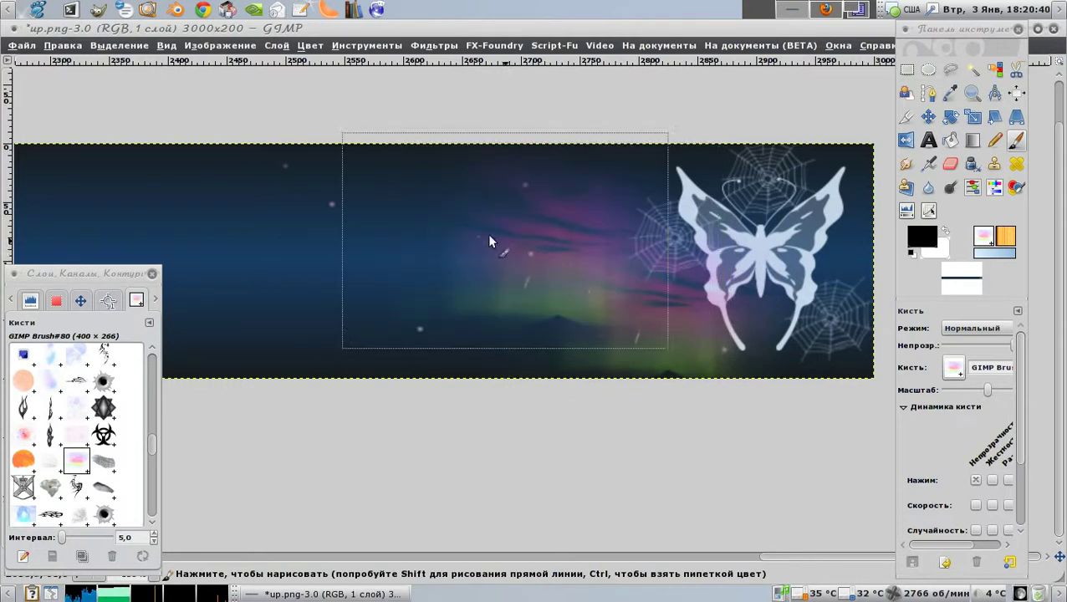
{"action": "left_click", "coordinate": [423, 216]}
{"action": "left_click_drag", "start_coordinate": [991, 398], "coordinate": [980, 393]}
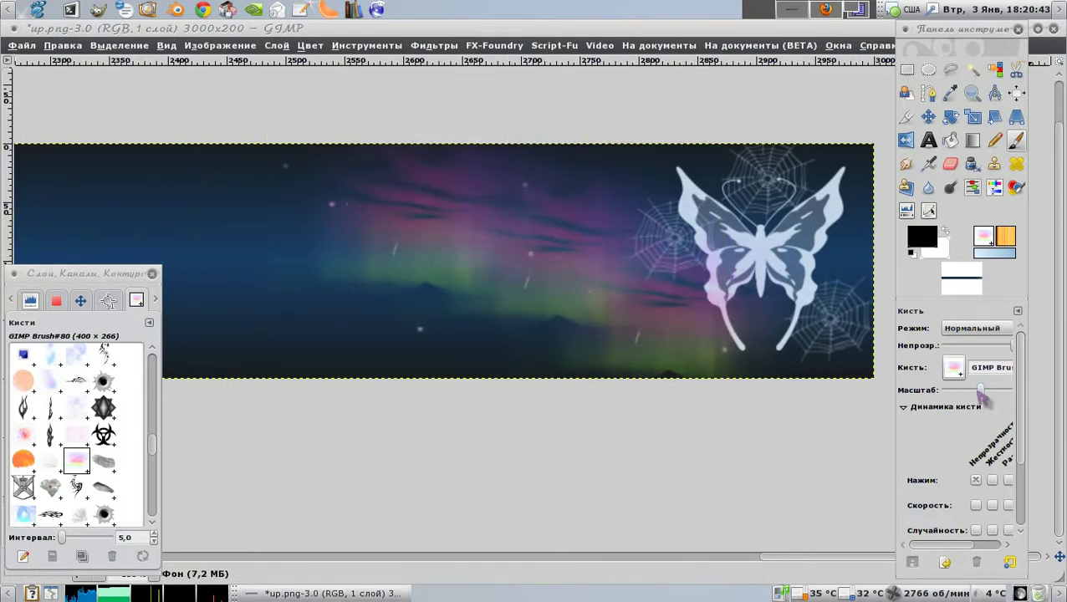
{"action": "left_click", "coordinate": [301, 197]}
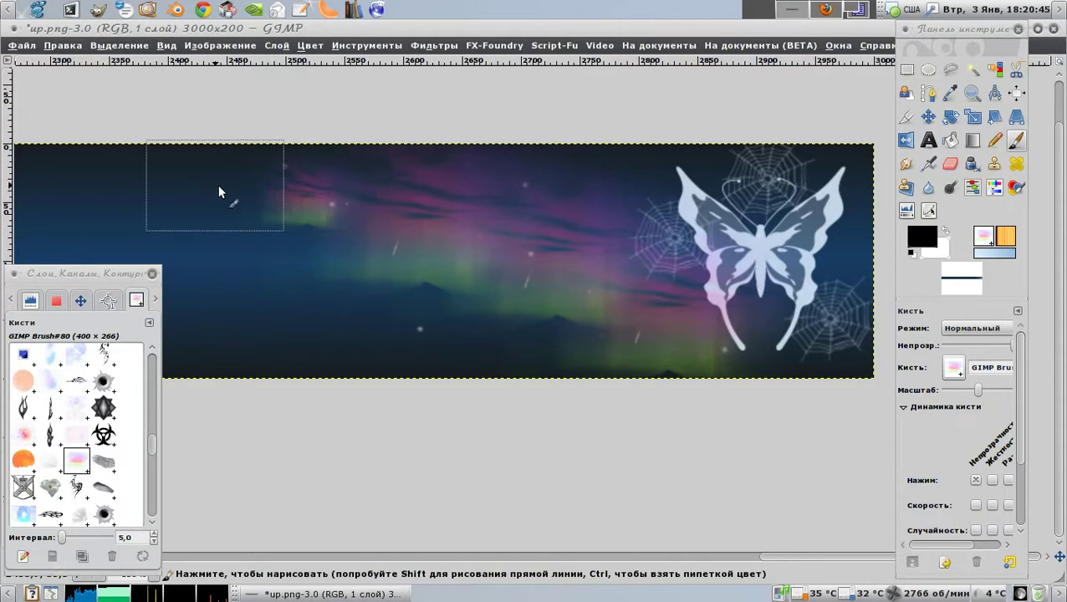
{"action": "left_click_drag", "start_coordinate": [225, 187], "coordinate": [64, 185]}
Scroll around the header to review the aurora streaks.
{"action": "scroll", "coordinate": [466, 320], "scroll_direction": "up", "scroll_amount": 1}
{"action": "scroll", "coordinate": [466, 320], "scroll_direction": "left", "scroll_amount": 1}
{"action": "scroll", "coordinate": [560, 309], "scroll_direction": "left", "scroll_amount": 2}
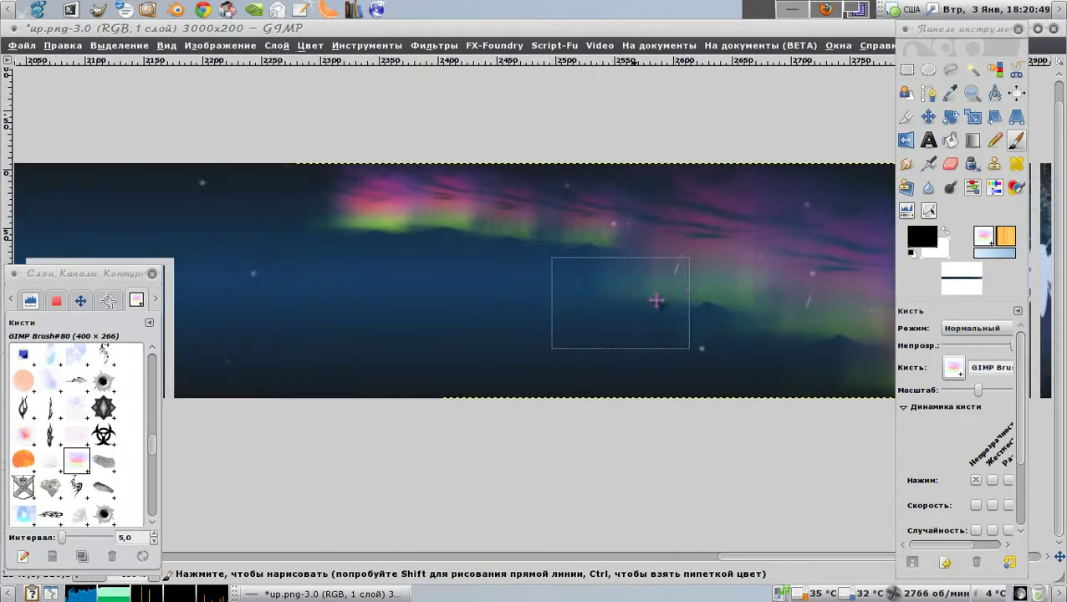
{"action": "scroll", "coordinate": [655, 300], "scroll_direction": "left", "scroll_amount": 2}
{"action": "scroll", "coordinate": [674, 298], "scroll_direction": "left", "scroll_amount": 1}
{"action": "scroll", "coordinate": [714, 298], "scroll_direction": "left", "scroll_amount": 3}
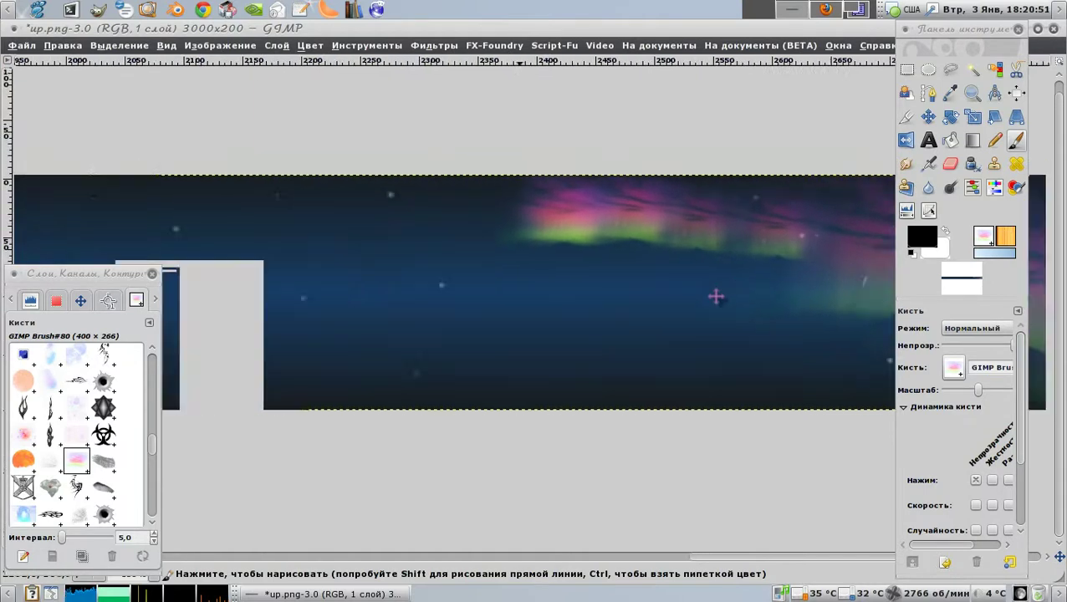
{"action": "scroll", "coordinate": [684, 298], "scroll_direction": "left", "scroll_amount": 3}
{"action": "scroll", "coordinate": [683, 297], "scroll_direction": "up", "scroll_amount": 1}
{"action": "scroll", "coordinate": [667, 322], "scroll_direction": "right", "scroll_amount": 2}
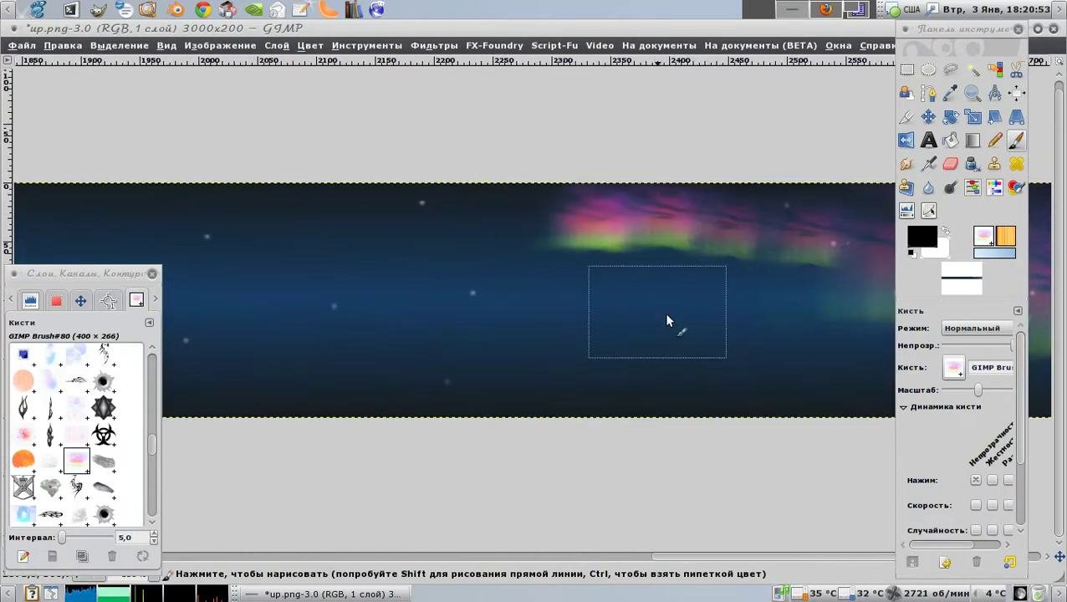
{"action": "scroll", "coordinate": [452, 281], "scroll_direction": "right", "scroll_amount": 1}
{"action": "scroll", "coordinate": [370, 281], "scroll_direction": "right", "scroll_amount": 4}
{"action": "scroll", "coordinate": [370, 281], "scroll_direction": "down", "scroll_amount": 1}
{"action": "scroll", "coordinate": [583, 285], "scroll_direction": "right", "scroll_amount": 1}
{"action": "scroll", "coordinate": [583, 285], "scroll_direction": "right", "scroll_amount": 3}
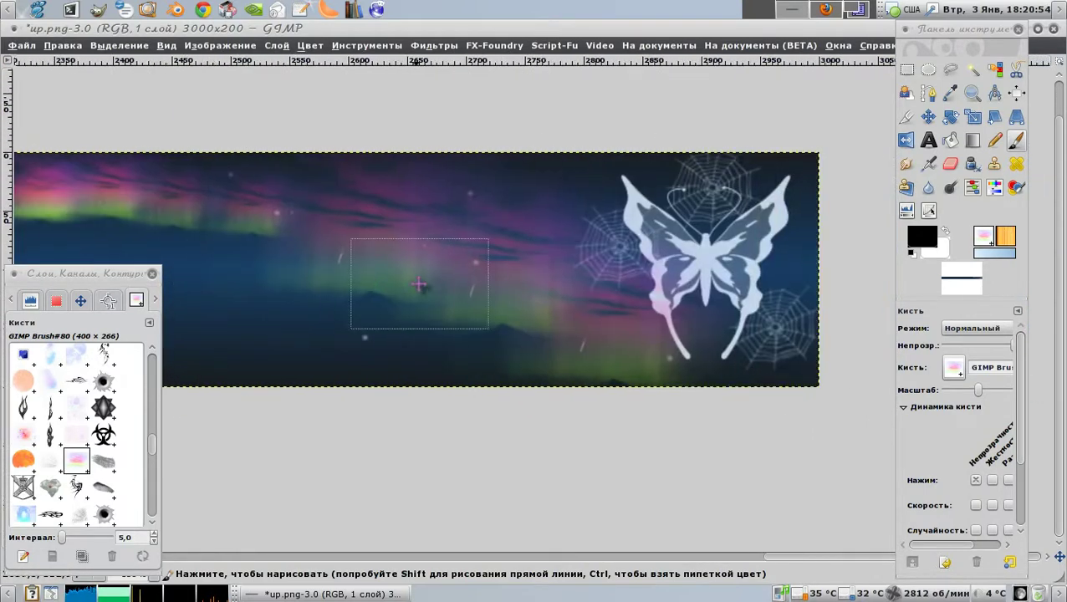
{"action": "scroll", "coordinate": [424, 286], "scroll_direction": "left", "scroll_amount": 1}
{"action": "scroll", "coordinate": [495, 262], "scroll_direction": "down", "scroll_amount": 1}
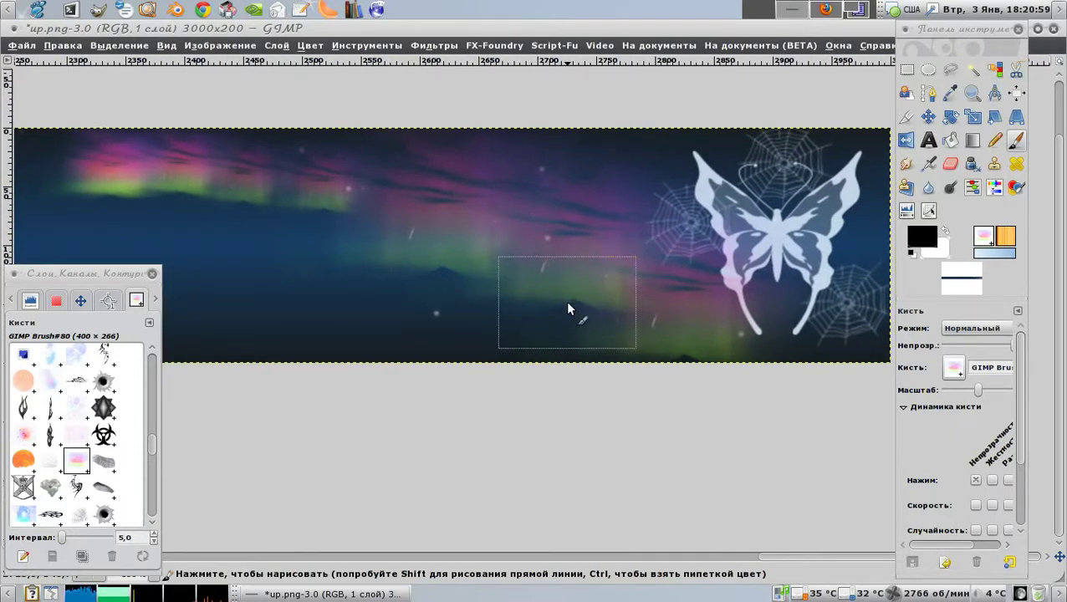
{"action": "scroll", "coordinate": [385, 222], "scroll_direction": "down", "scroll_amount": 2}
{"action": "scroll", "coordinate": [384, 222], "scroll_direction": "left", "scroll_amount": 1}
{"action": "scroll", "coordinate": [207, 142], "scroll_direction": "up", "scroll_amount": 1}
Save the aurora header as up1.png with the default PNG options.
{"action": "left_click", "coordinate": [23, 45]}
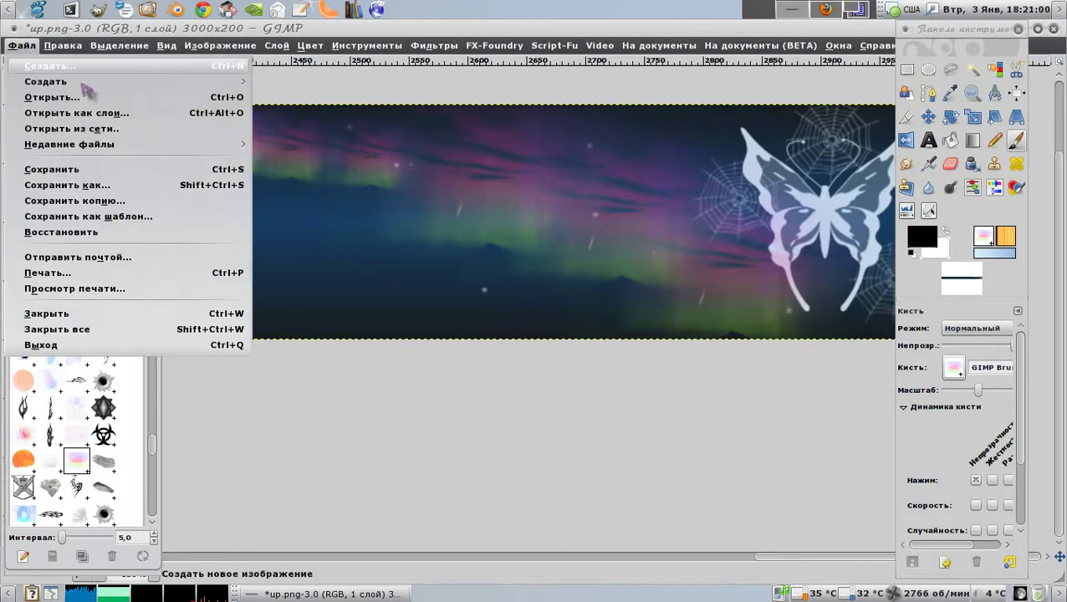
{"action": "left_click", "coordinate": [98, 191]}
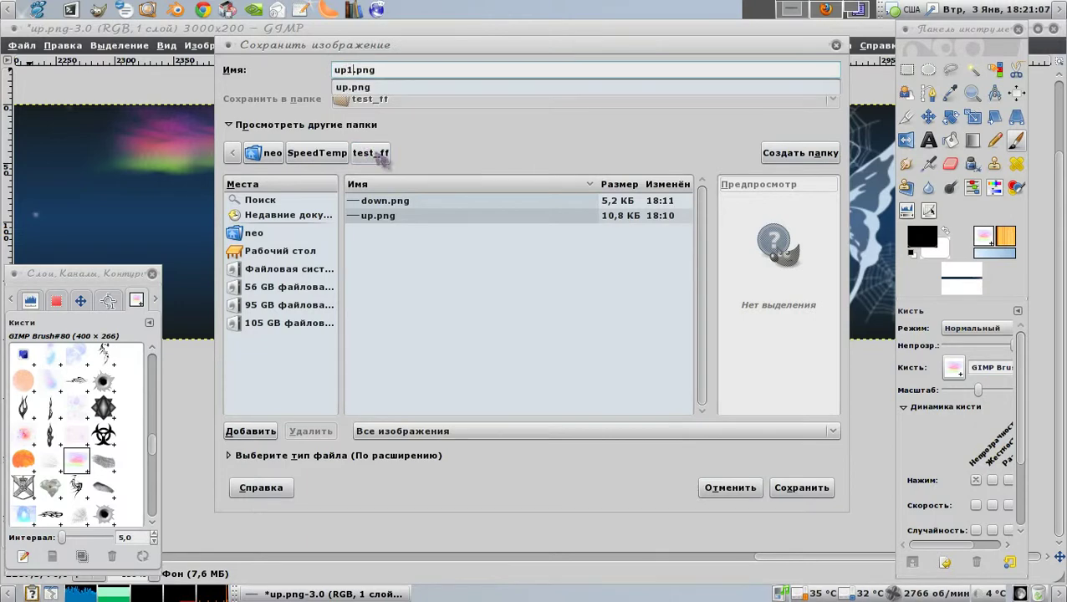
{"action": "left_click", "coordinate": [815, 489]}
{"action": "left_click", "coordinate": [816, 489]}
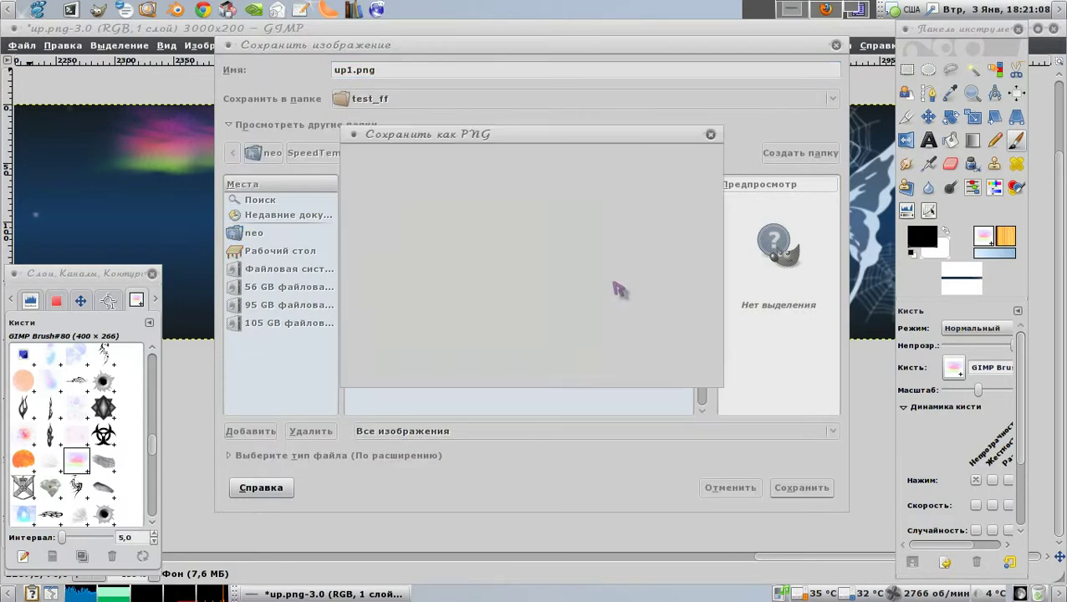
{"action": "left_click", "coordinate": [684, 374]}
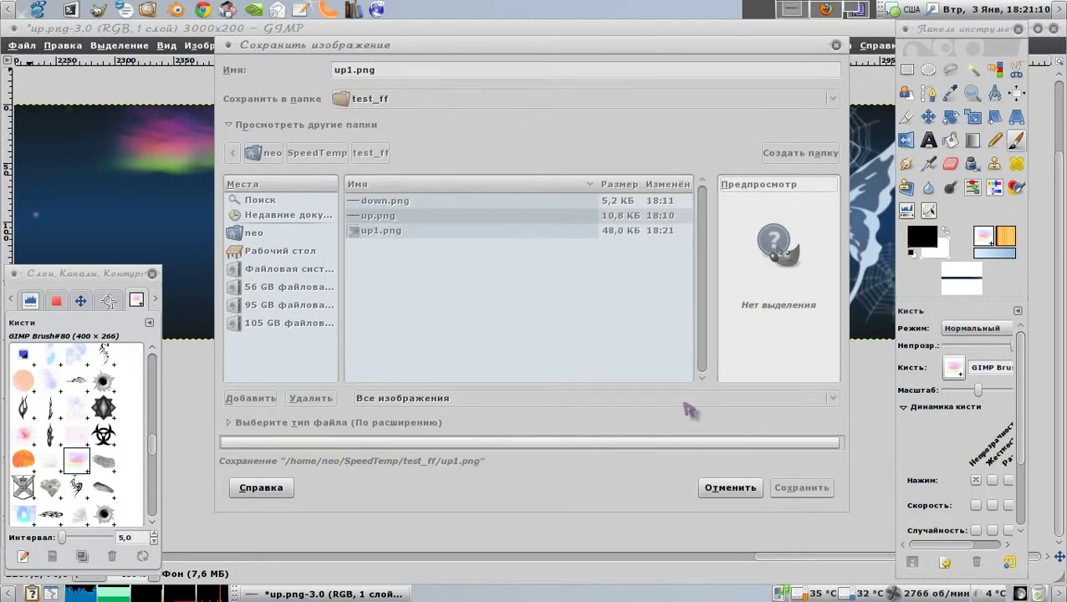
{"action": "left_click", "coordinate": [22, 46]}
Open down.png and maximize its image window.
{"action": "left_click", "coordinate": [67, 99]}
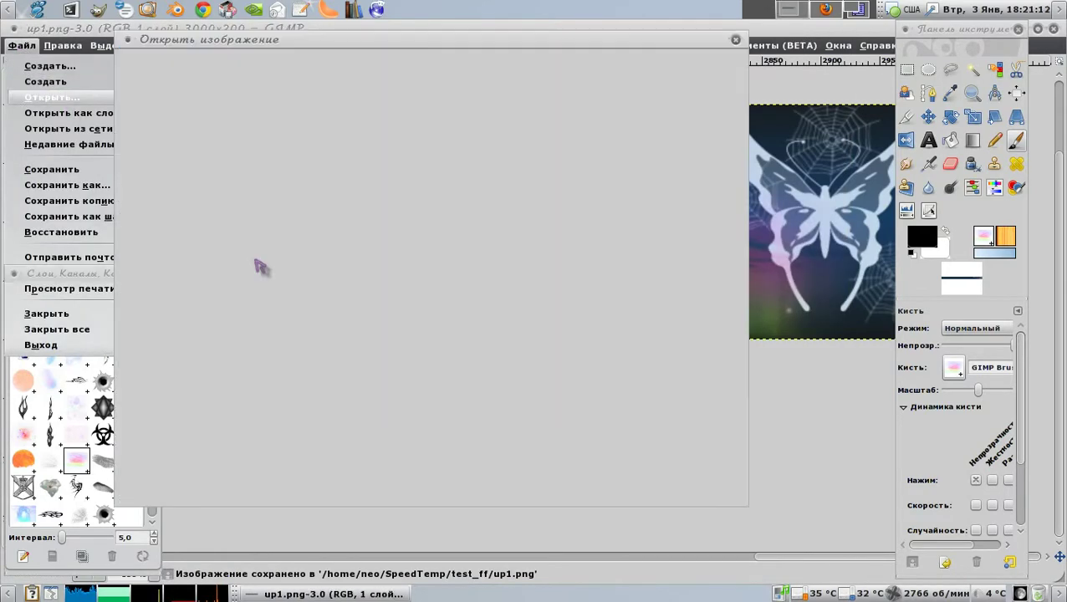
{"action": "double_click", "coordinate": [296, 117]}
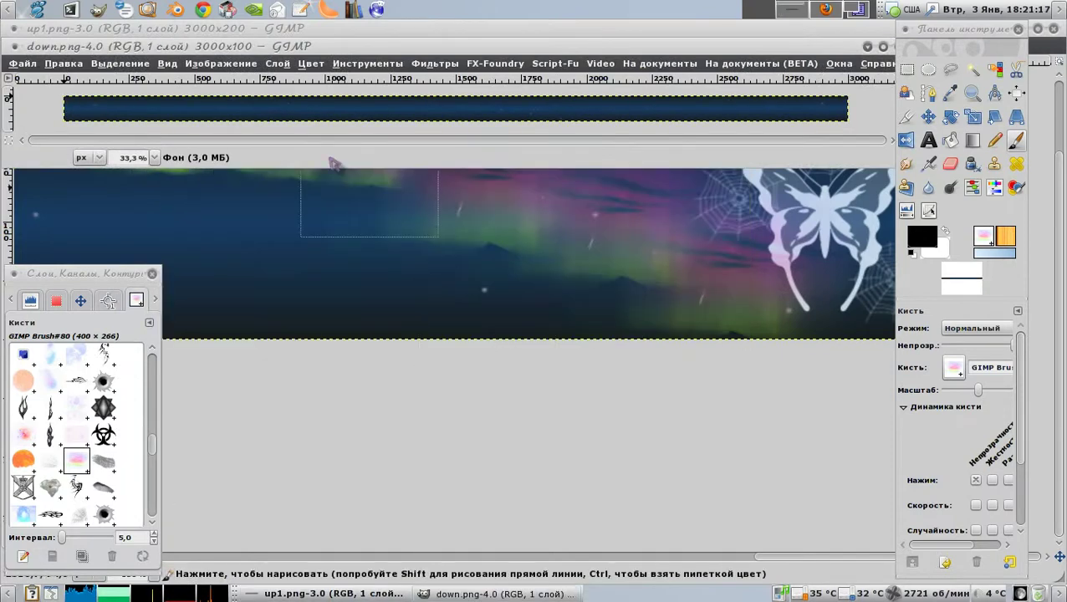
{"action": "double_click", "coordinate": [333, 49]}
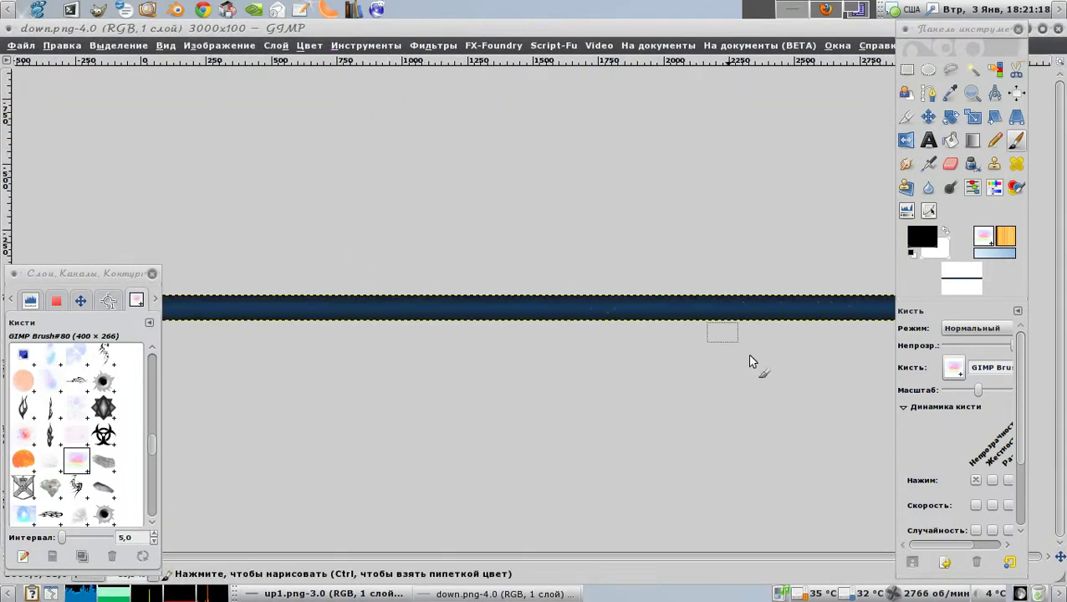
Zoom in on the footer's right end and select the orange moon brush.
{"action": "left_click", "coordinate": [973, 92]}
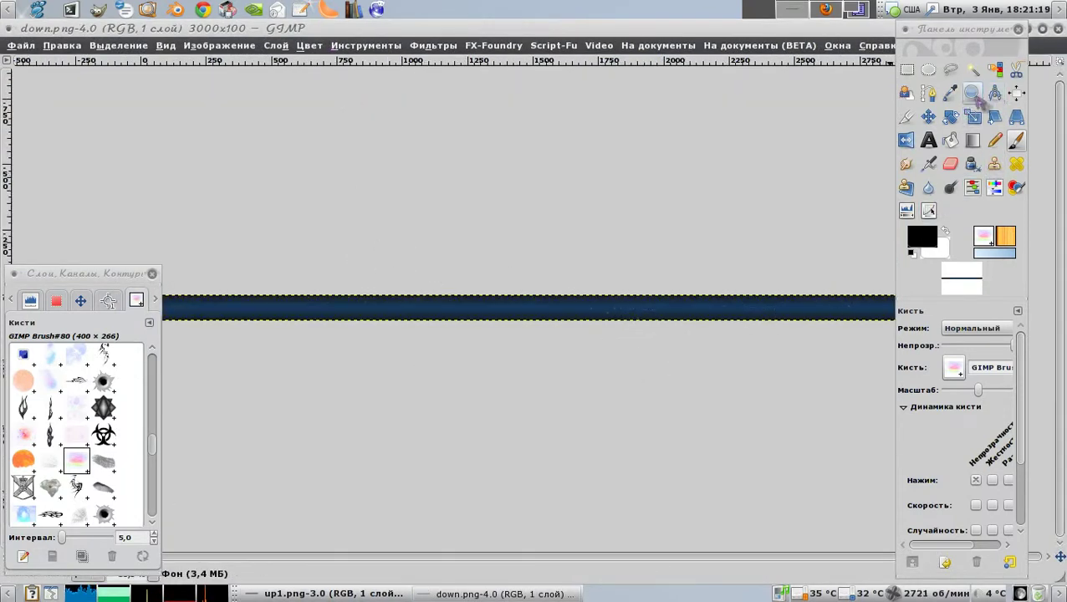
{"action": "left_click", "coordinate": [676, 318]}
{"action": "left_click", "coordinate": [676, 318]}
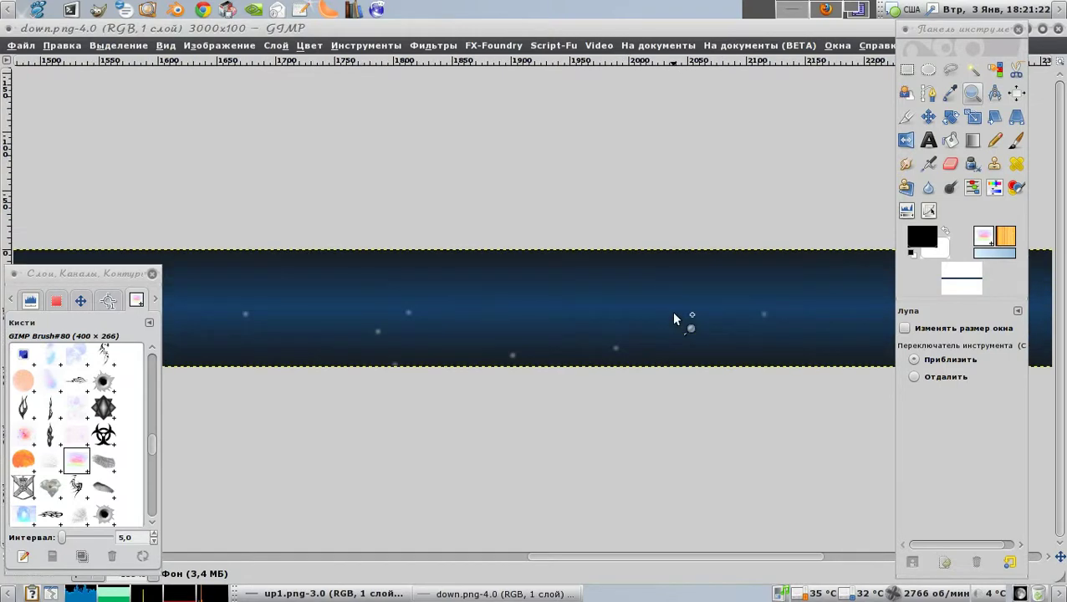
{"action": "left_click", "coordinate": [676, 318]}
{"action": "left_click_drag", "start_coordinate": [708, 316], "coordinate": [431, 298]}
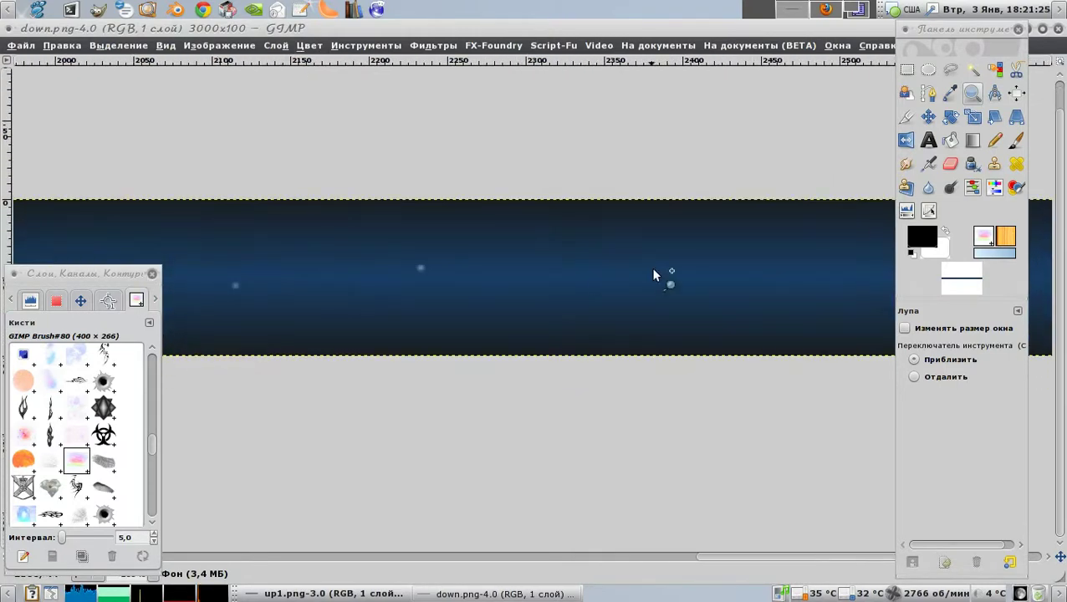
{"action": "left_click_drag", "start_coordinate": [655, 274], "coordinate": [304, 303]}
{"action": "scroll", "coordinate": [502, 288], "scroll_direction": "right", "scroll_amount": 3}
{"action": "scroll", "coordinate": [686, 293], "scroll_direction": "right", "scroll_amount": 2}
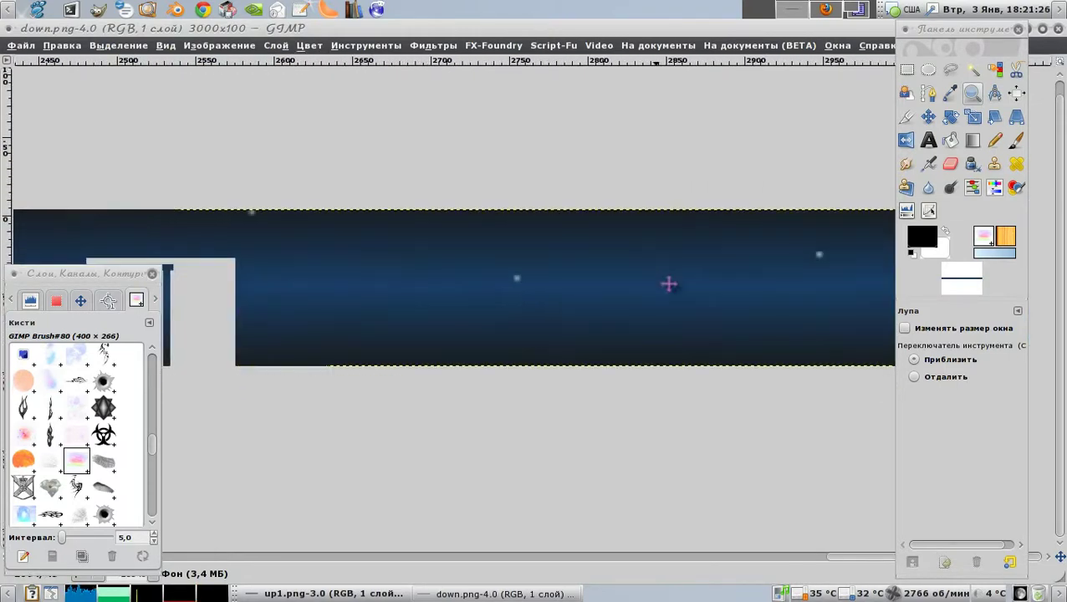
{"action": "left_click_drag", "start_coordinate": [733, 299], "coordinate": [553, 295]}
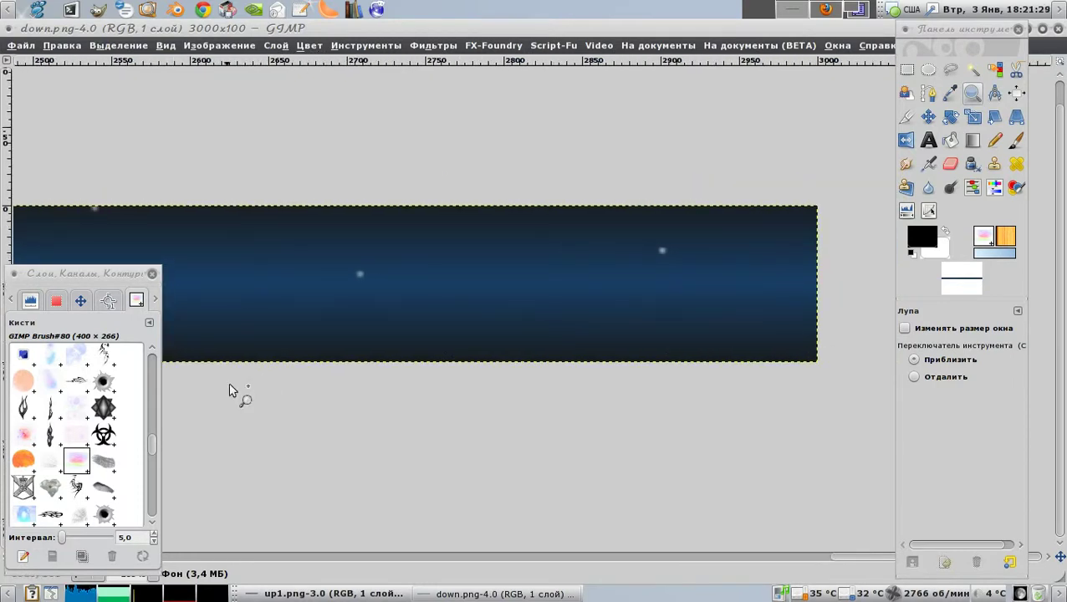
{"action": "left_click", "coordinate": [32, 470]}
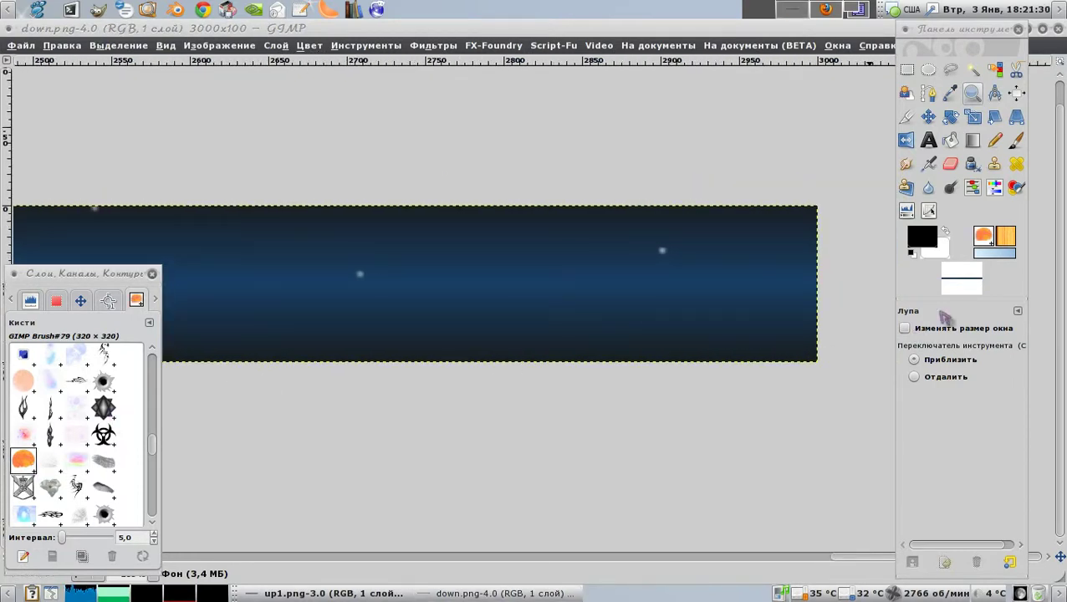
{"action": "left_click", "coordinate": [1016, 140]}
Paint an orange moon at the footer's right end.
{"action": "left_click", "coordinate": [766, 344]}
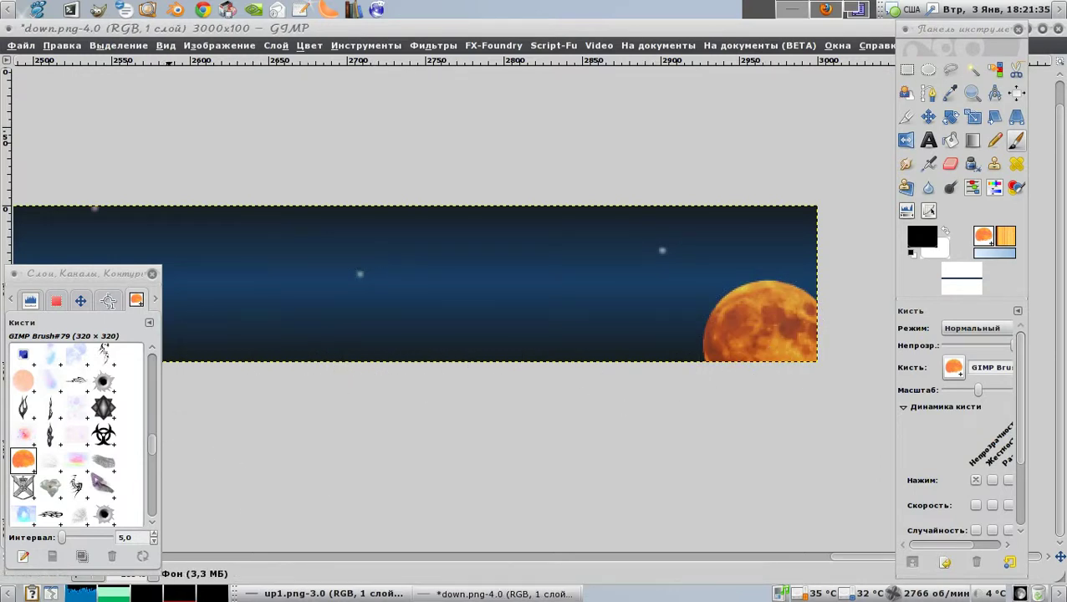
{"action": "scroll", "coordinate": [75, 475], "scroll_direction": "down", "scroll_amount": 2}
{"action": "scroll", "coordinate": [75, 476], "scroll_direction": "down", "scroll_amount": 1}
{"action": "scroll", "coordinate": [96, 475], "scroll_direction": "down", "scroll_amount": 2}
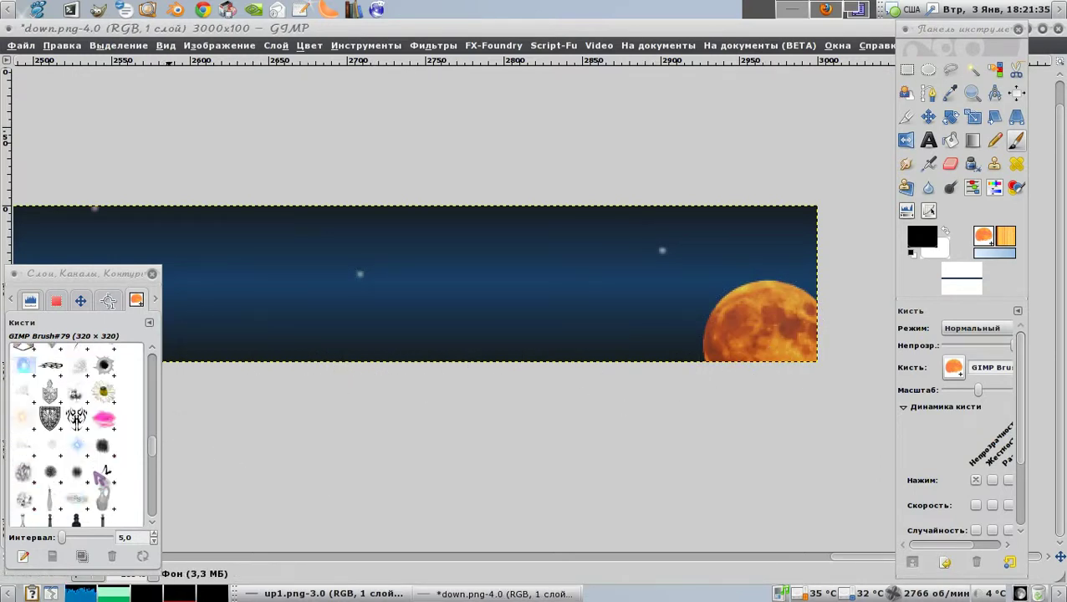
Stamp a GIMP Brush#92 daisy at the footer's left end, then pan right.
{"action": "left_click", "coordinate": [105, 393]}
{"action": "scroll", "coordinate": [643, 334], "scroll_direction": "left", "scroll_amount": 1}
{"action": "scroll", "coordinate": [357, 317], "scroll_direction": "left", "scroll_amount": 5}
{"action": "scroll", "coordinate": [695, 295], "scroll_direction": "left", "scroll_amount": 4}
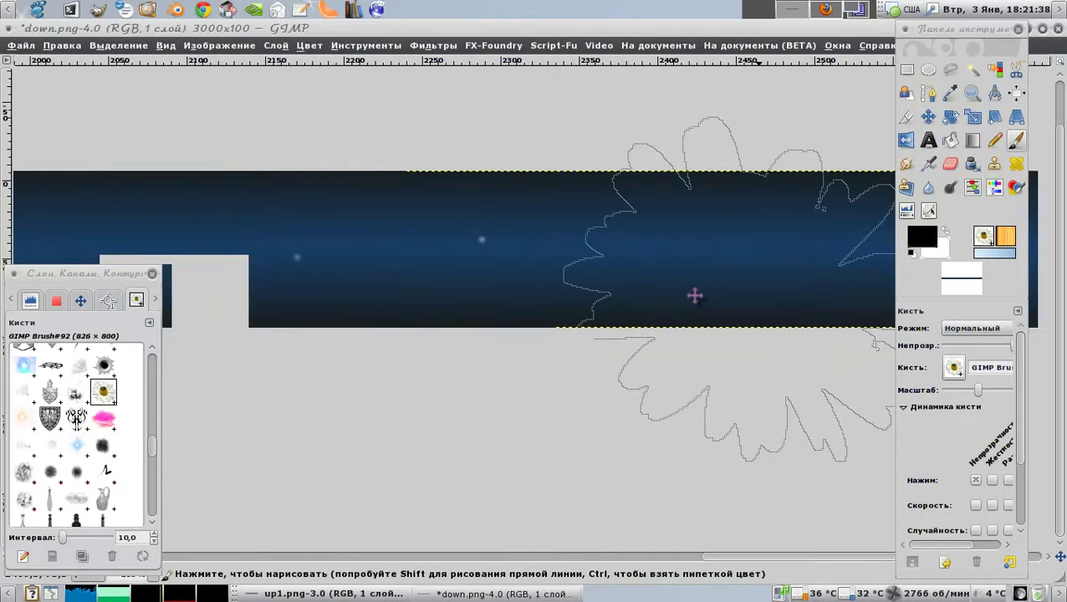
{"action": "scroll", "coordinate": [696, 295], "scroll_direction": "left", "scroll_amount": 1}
{"action": "scroll", "coordinate": [502, 301], "scroll_direction": "left", "scroll_amount": 5}
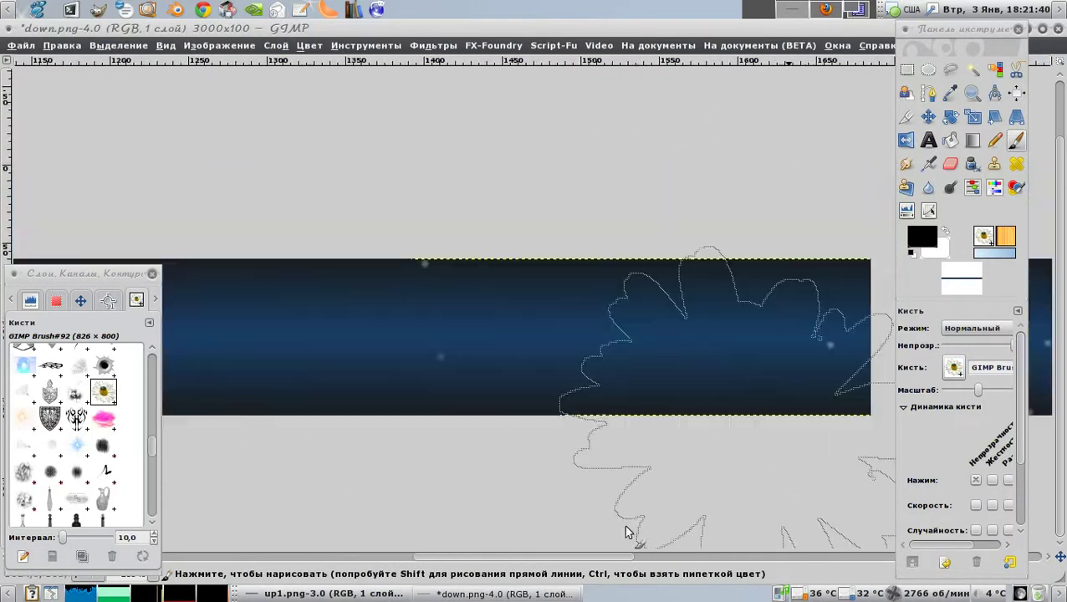
{"action": "left_click_drag", "start_coordinate": [548, 557], "coordinate": [112, 568]}
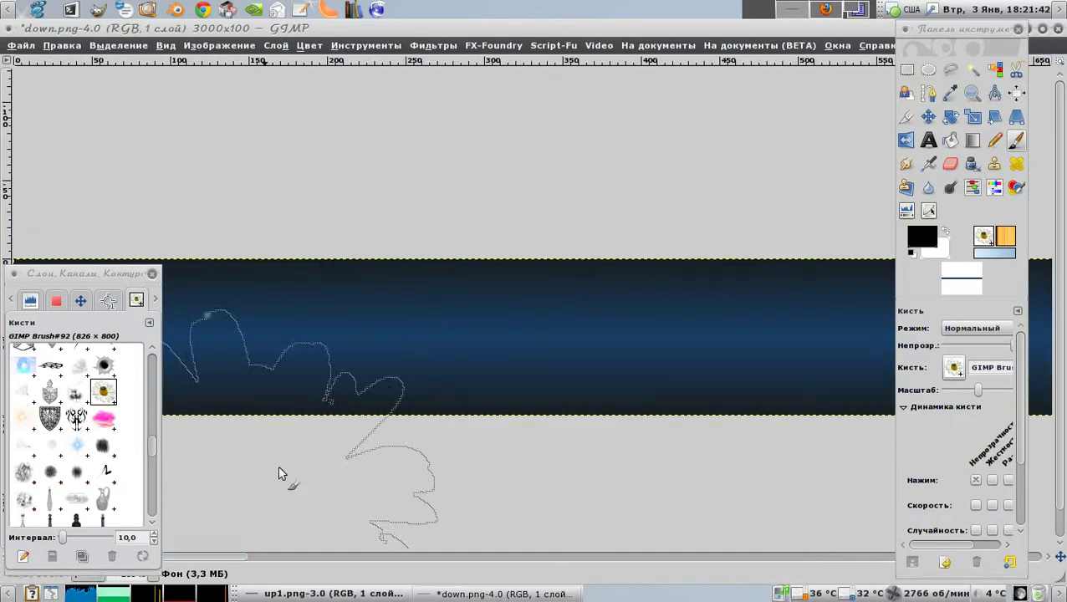
{"action": "left_click_drag", "start_coordinate": [281, 477], "coordinate": [491, 389]}
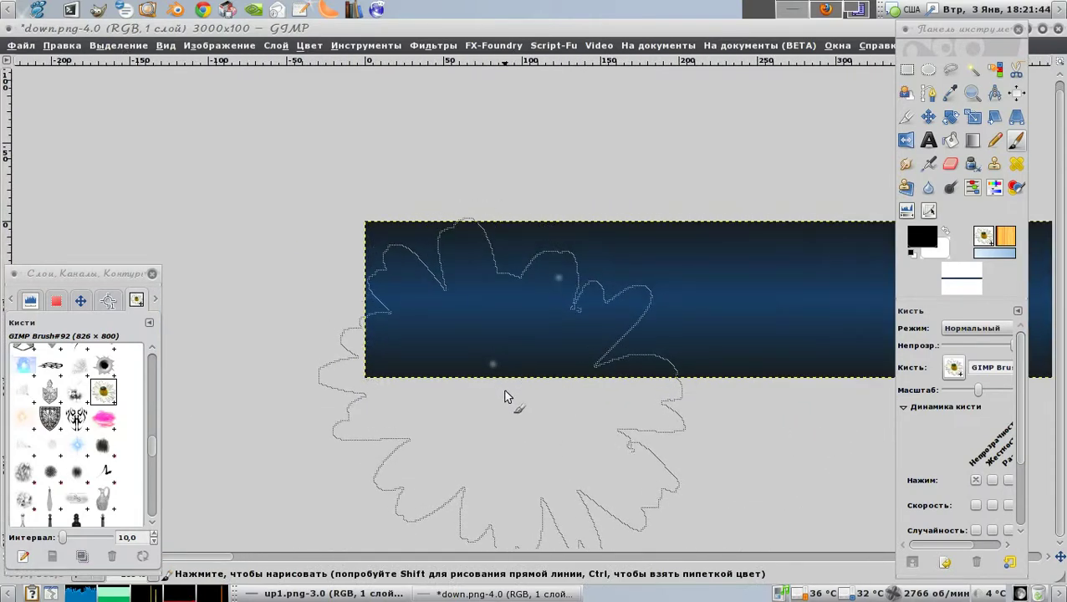
{"action": "left_click", "coordinate": [505, 396]}
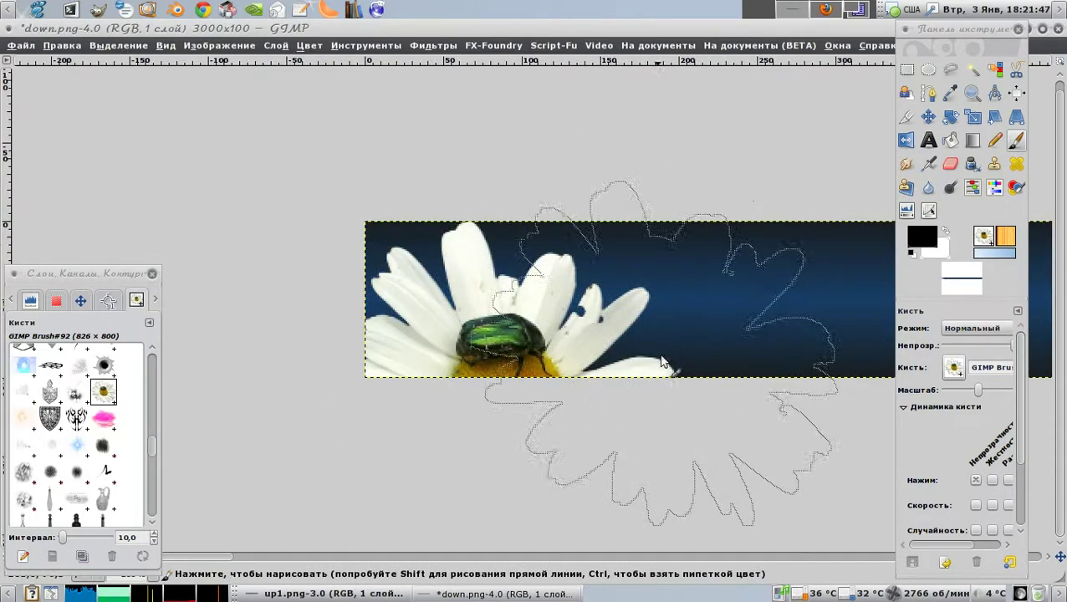
{"action": "left_click_drag", "start_coordinate": [674, 338], "coordinate": [462, 331]}
{"action": "mouse_move", "coordinate": [697, 309]}
{"action": "left_mouse_down"}
{"action": "mouse_move", "coordinate": [724, 256]}
{"action": "mouse_move", "coordinate": [302, 155]}
{"action": "left_mouse_up"}
Save the footer as down1.png in test_ff, accepting the PNG export settings.
{"action": "left_click", "coordinate": [25, 46]}
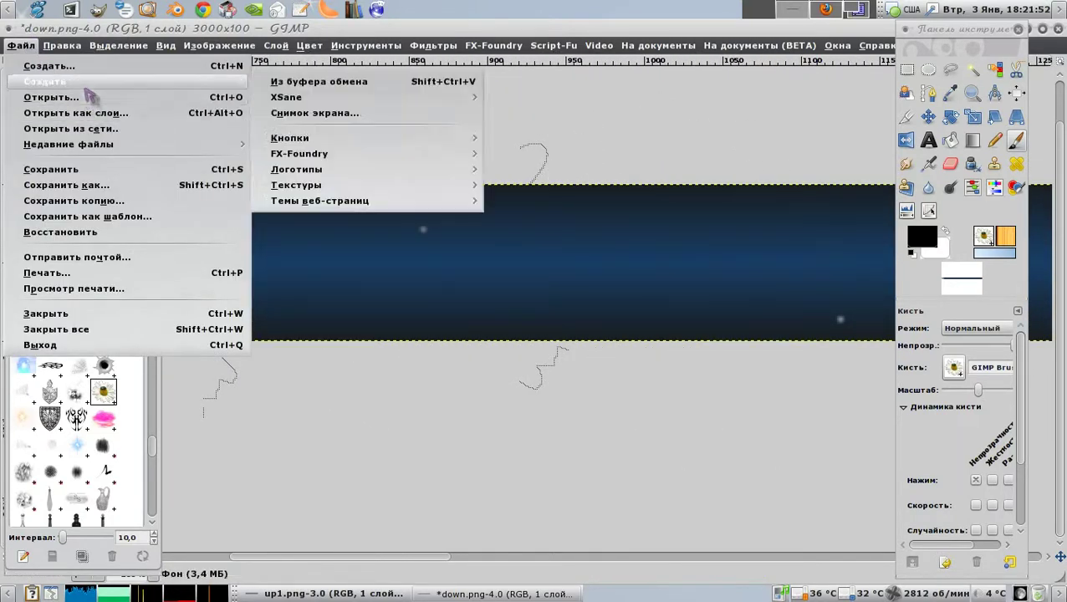
{"action": "left_click", "coordinate": [92, 187]}
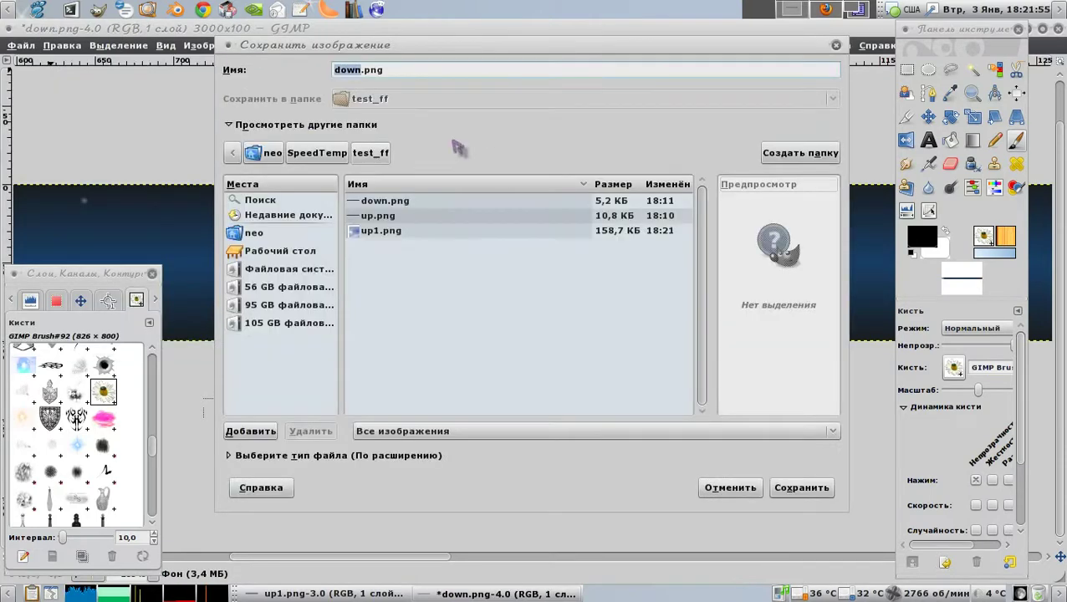
{"action": "left_click", "coordinate": [360, 70]}
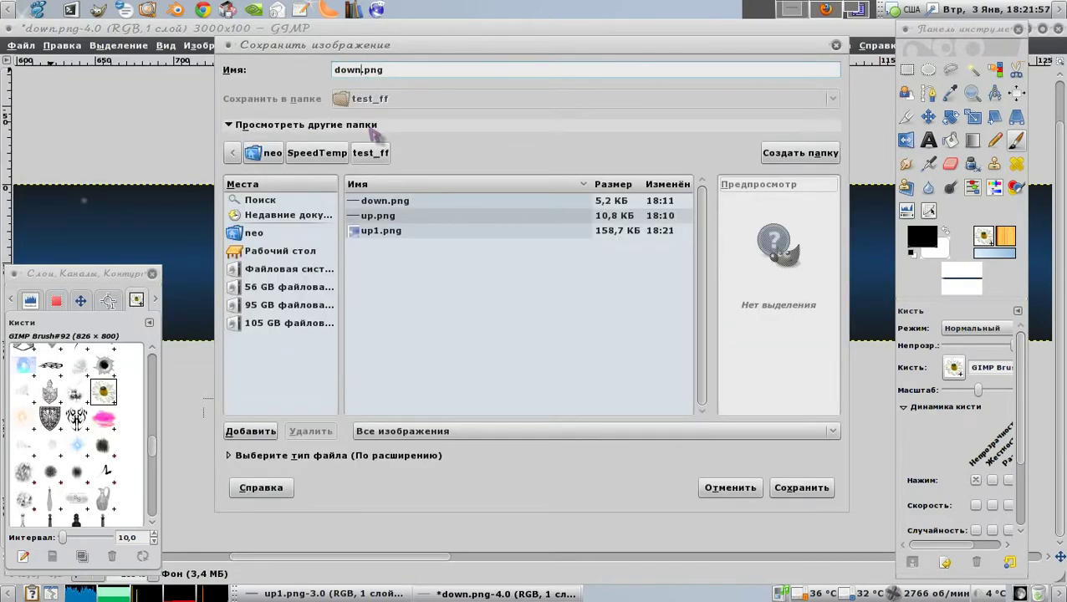
{"action": "type", "text": "1"}
{"action": "left_click", "coordinate": [786, 494]}
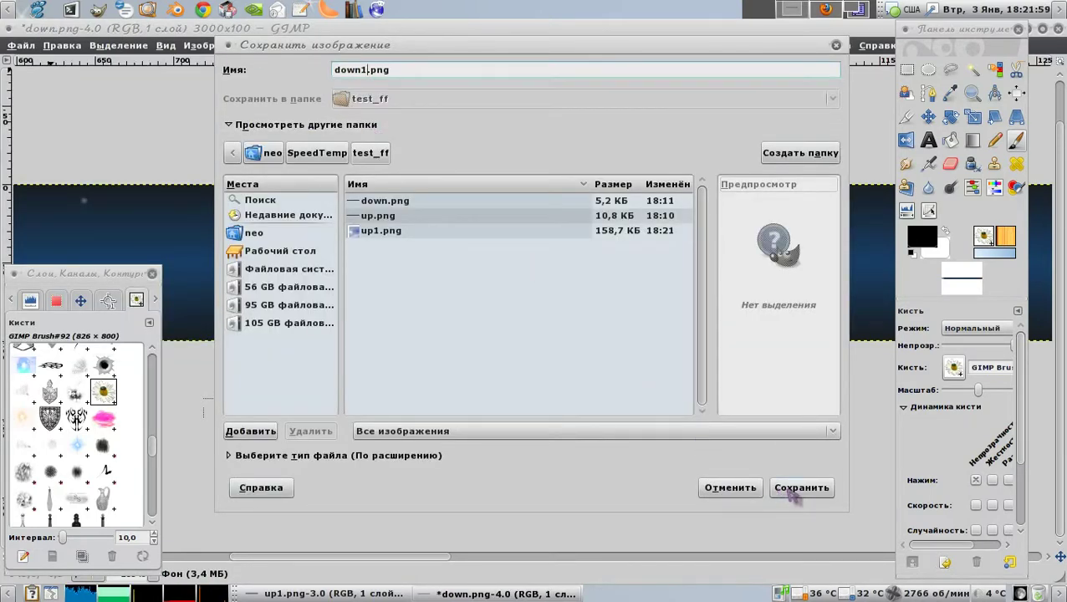
{"action": "left_click", "coordinate": [685, 376]}
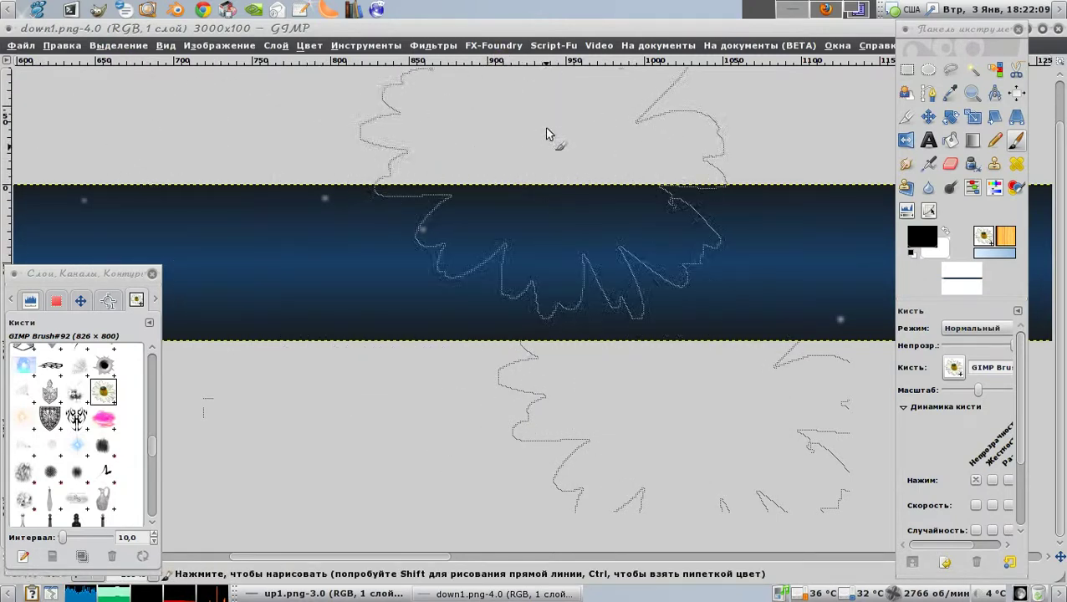
Bring the up1.png header window to the front and zoom its view.
{"action": "left_click", "coordinate": [356, 594]}
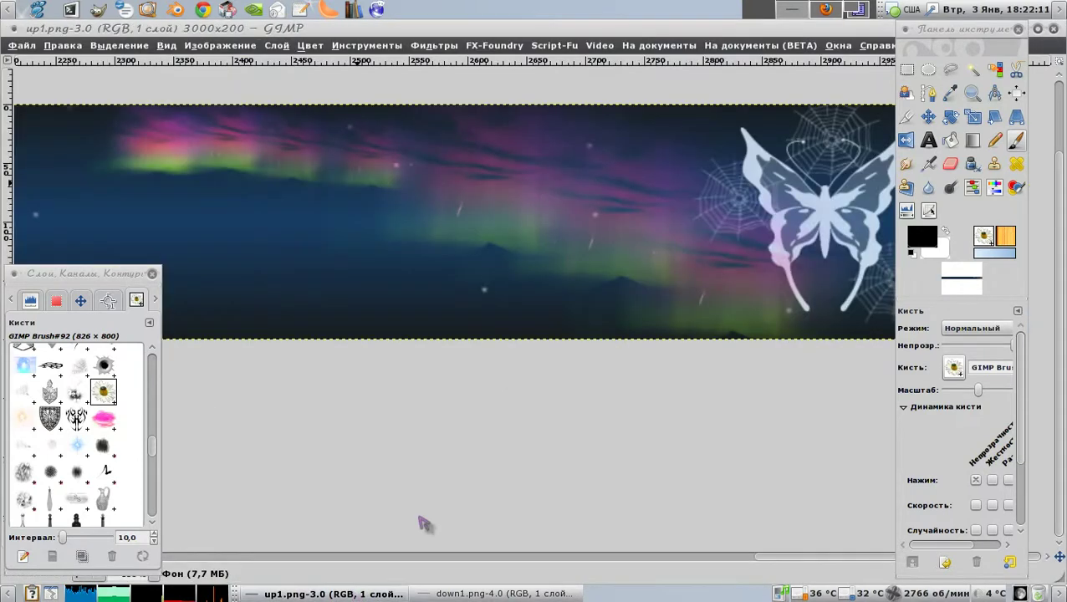
{"action": "scroll", "coordinate": [568, 212], "scroll_direction": "right", "scroll_amount": 5}
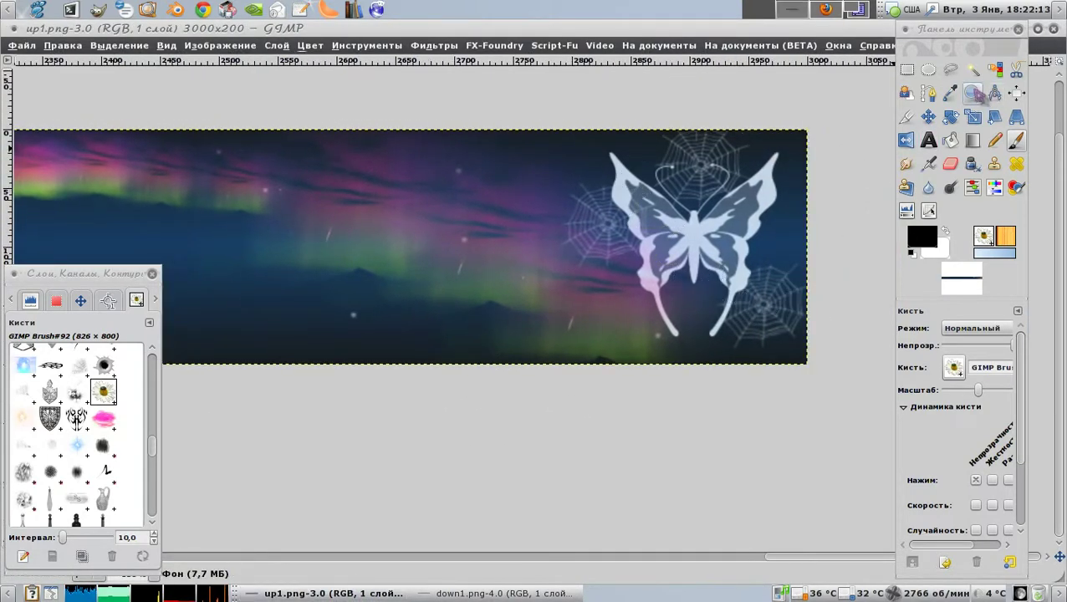
{"action": "left_click", "coordinate": [973, 93]}
Try a Spherical Bump Map on the header, then cancel it without applying.
{"action": "left_click", "coordinate": [434, 45]}
{"action": "mouse_move", "coordinate": [443, 278]}
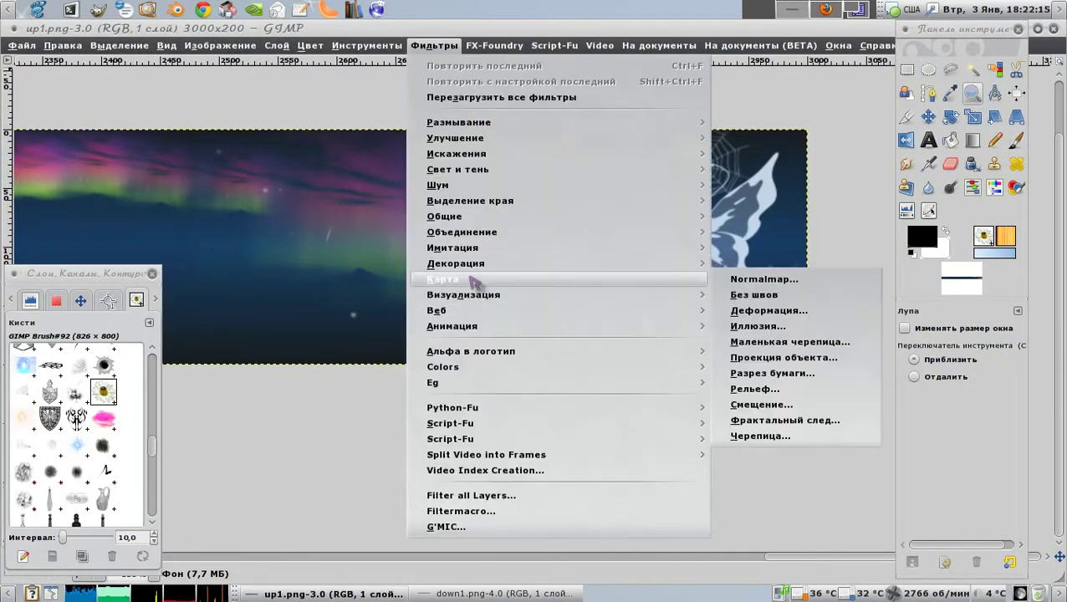
{"action": "key", "text": "Return"}
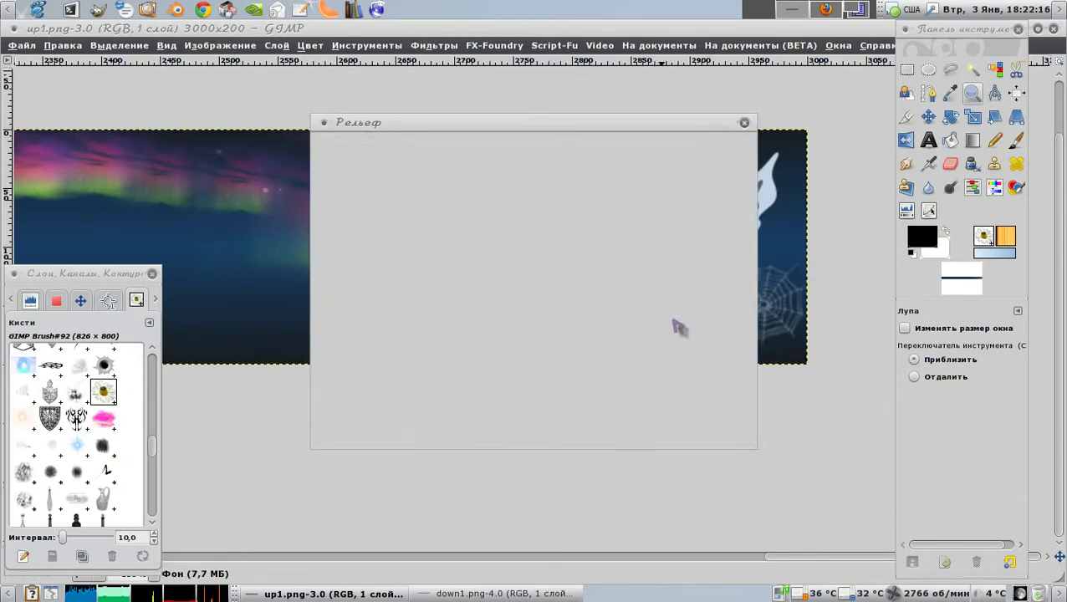
{"action": "left_click", "coordinate": [648, 176]}
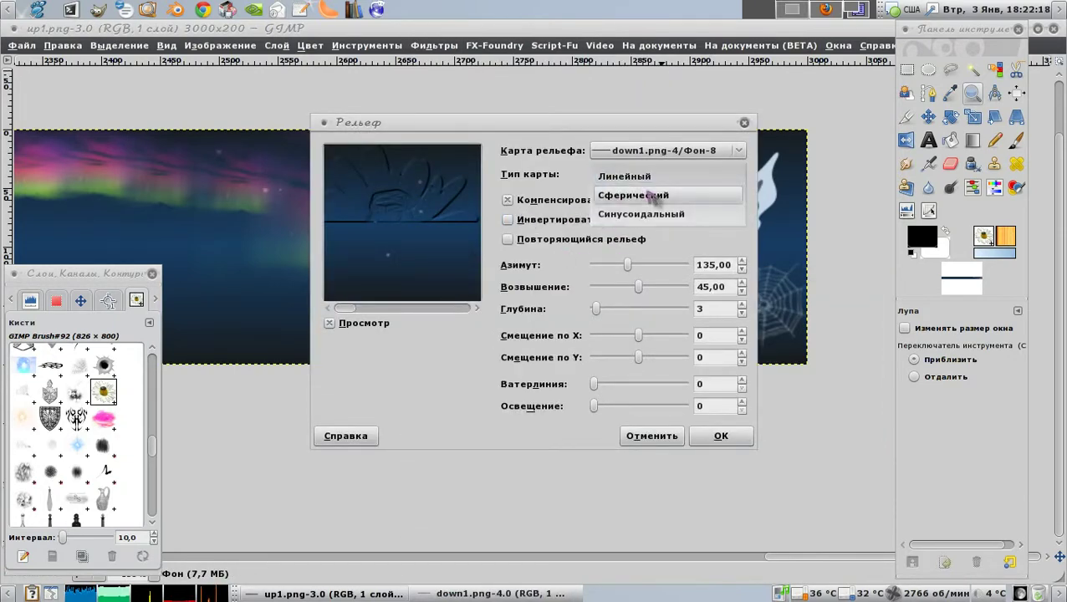
{"action": "left_click", "coordinate": [656, 203]}
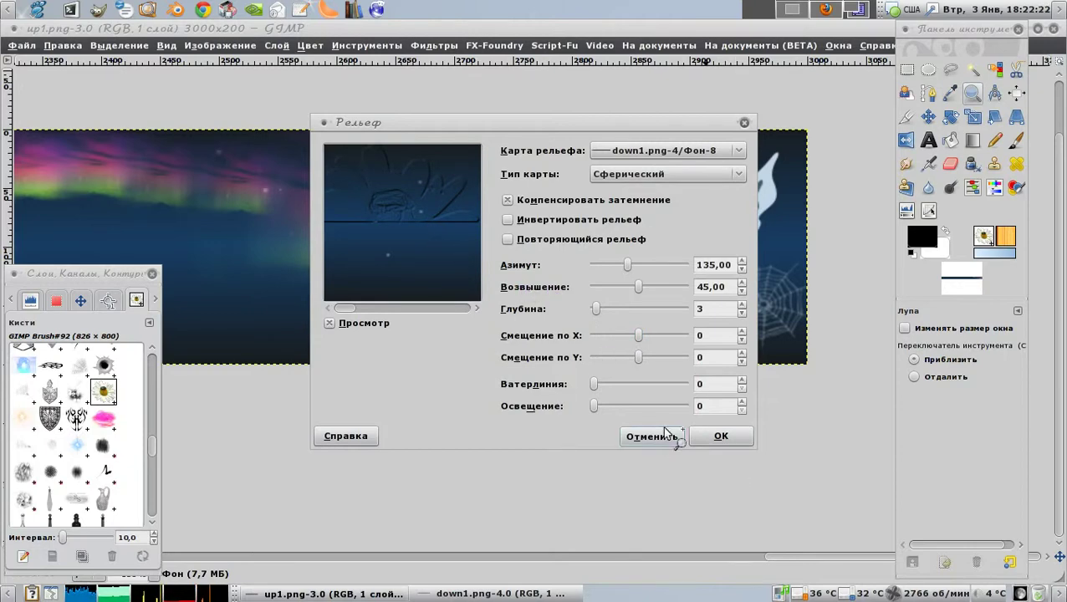
{"action": "left_click", "coordinate": [665, 436]}
{"action": "left_click", "coordinate": [21, 45]}
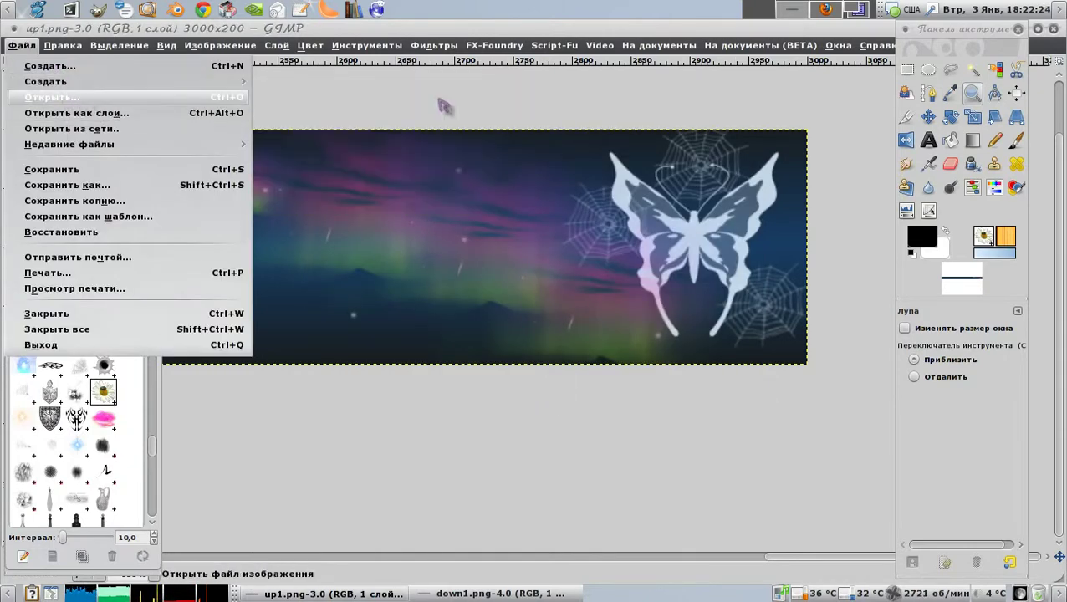
Close up1.png, reopen it from disk, and zoom in on the butterfly end.
{"action": "key", "text": "Escape"}
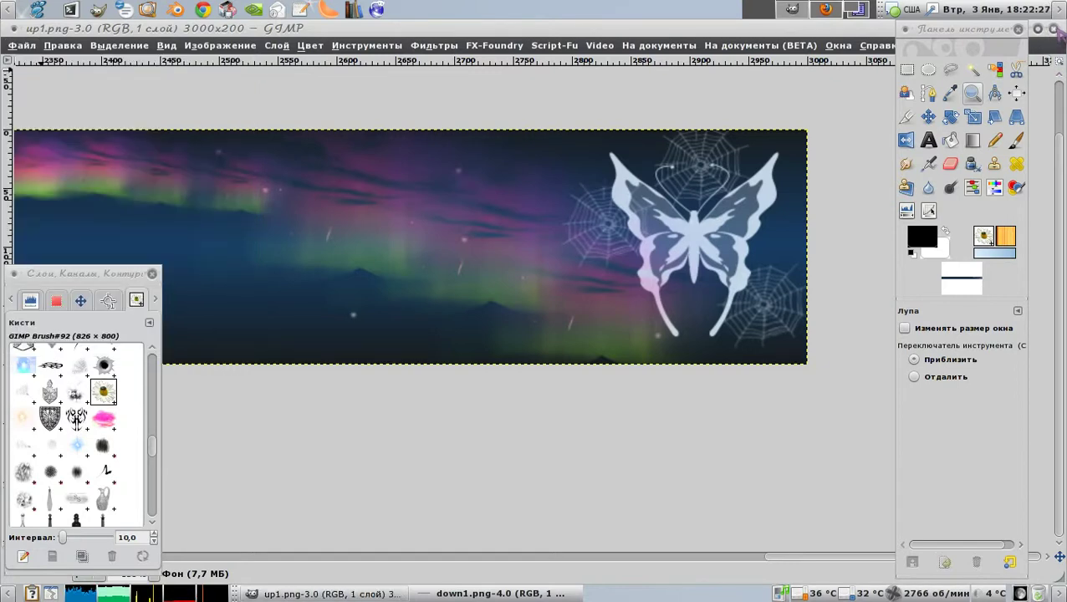
{"action": "key", "text": "ctrl+w"}
{"action": "key", "text": "ctrl+w"}
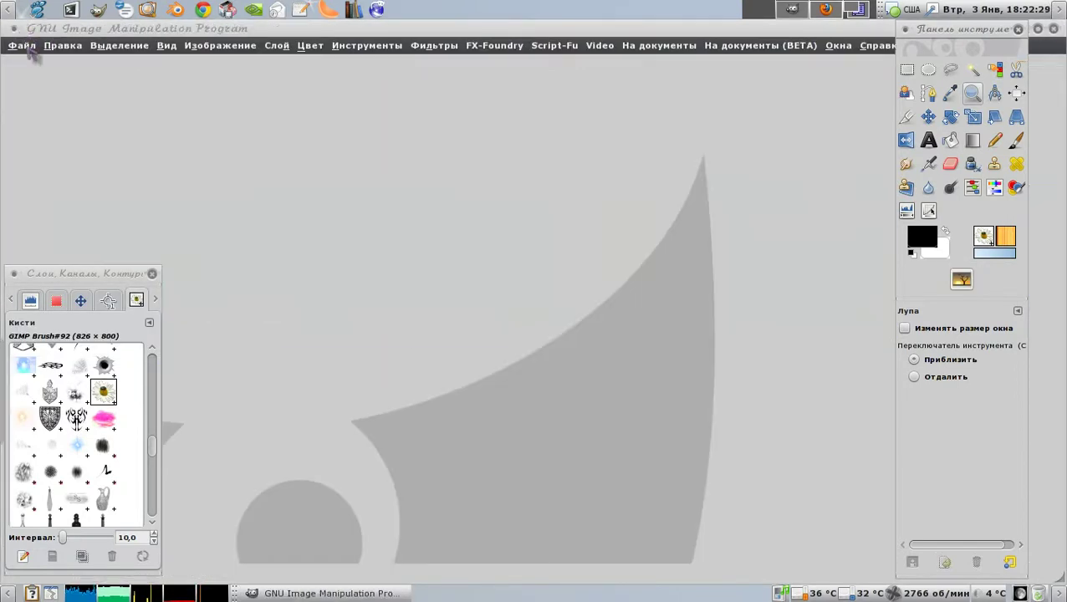
{"action": "left_click", "coordinate": [25, 47]}
{"action": "left_click", "coordinate": [50, 96]}
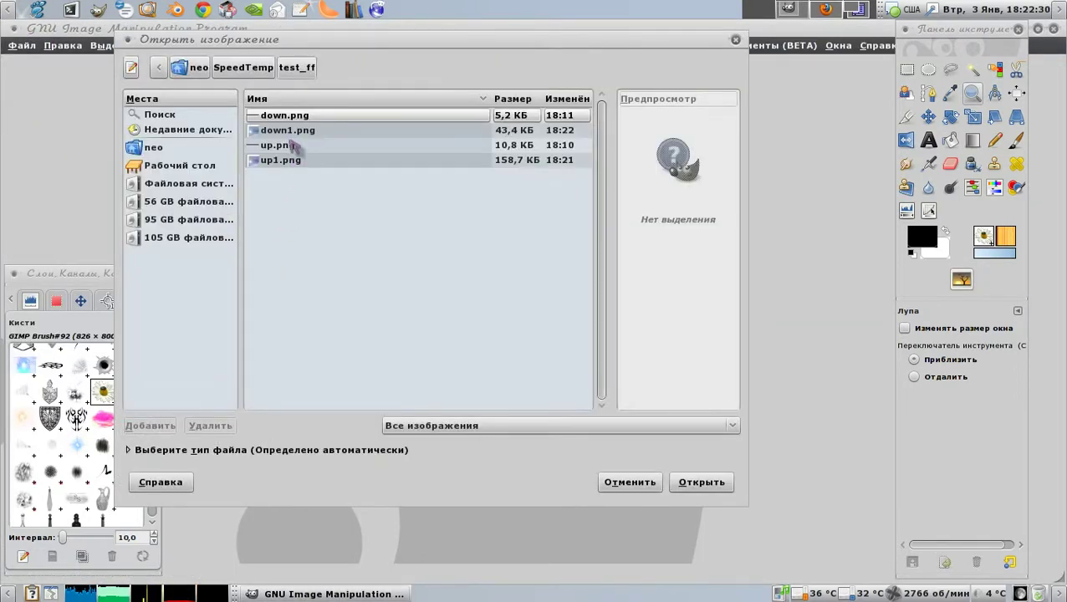
{"action": "left_click", "coordinate": [281, 161]}
{"action": "key", "text": "Return"}
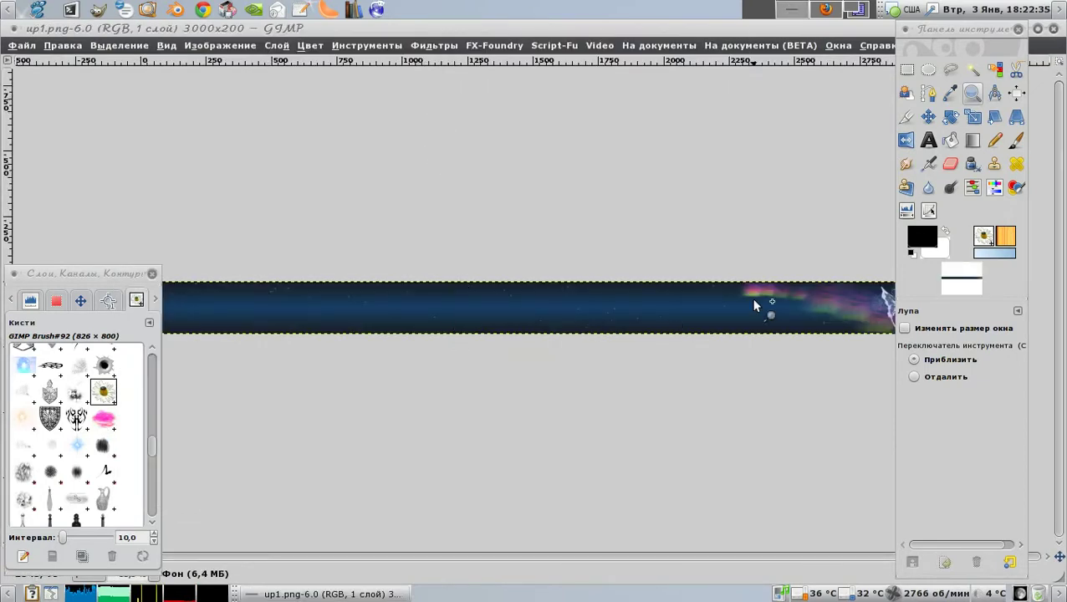
{"action": "scroll", "coordinate": [753, 304], "scroll_direction": "right", "scroll_amount": 2}
{"action": "scroll", "coordinate": [586, 314], "scroll_direction": "right", "scroll_amount": 3}
{"action": "left_click", "coordinate": [484, 321]}
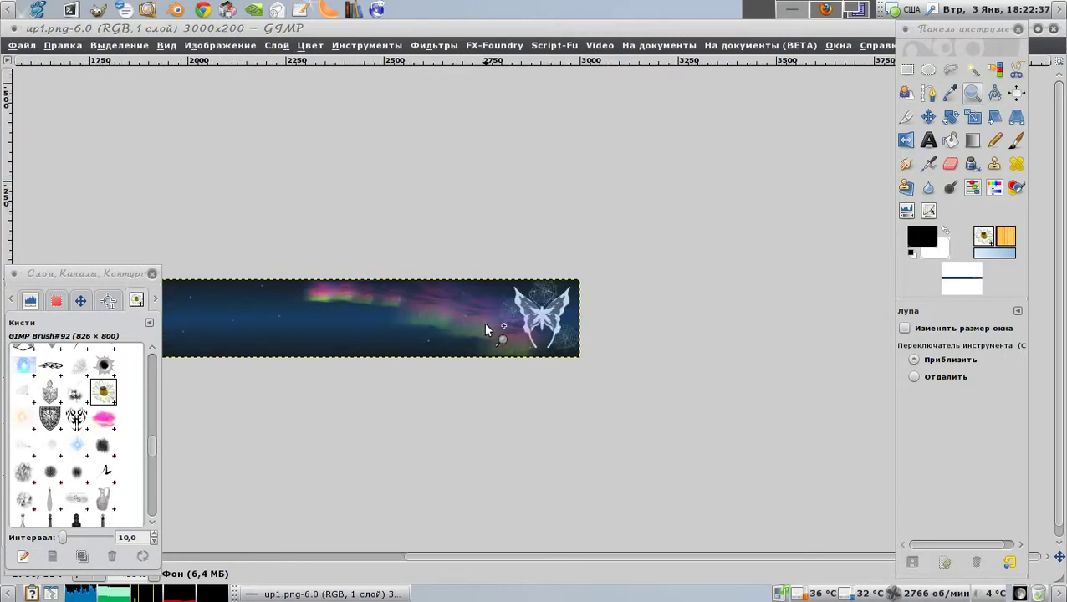
{"action": "left_click", "coordinate": [485, 322]}
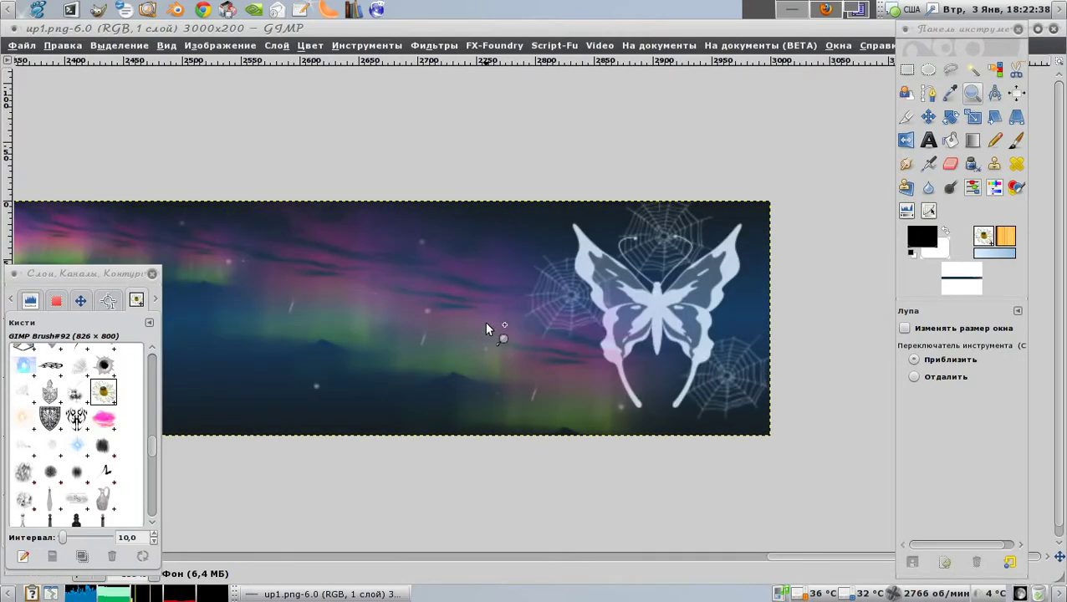
Apply a Spherical Bump Map with depth 1 to the header.
{"action": "left_click", "coordinate": [434, 45]}
{"action": "mouse_move", "coordinate": [491, 97]}
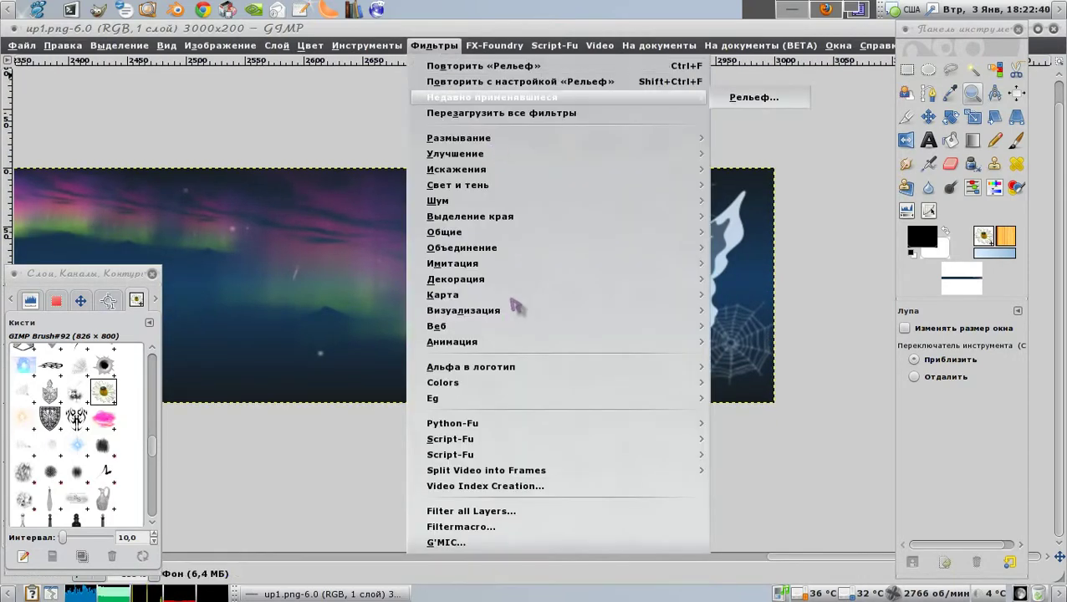
{"action": "left_click", "coordinate": [757, 410]}
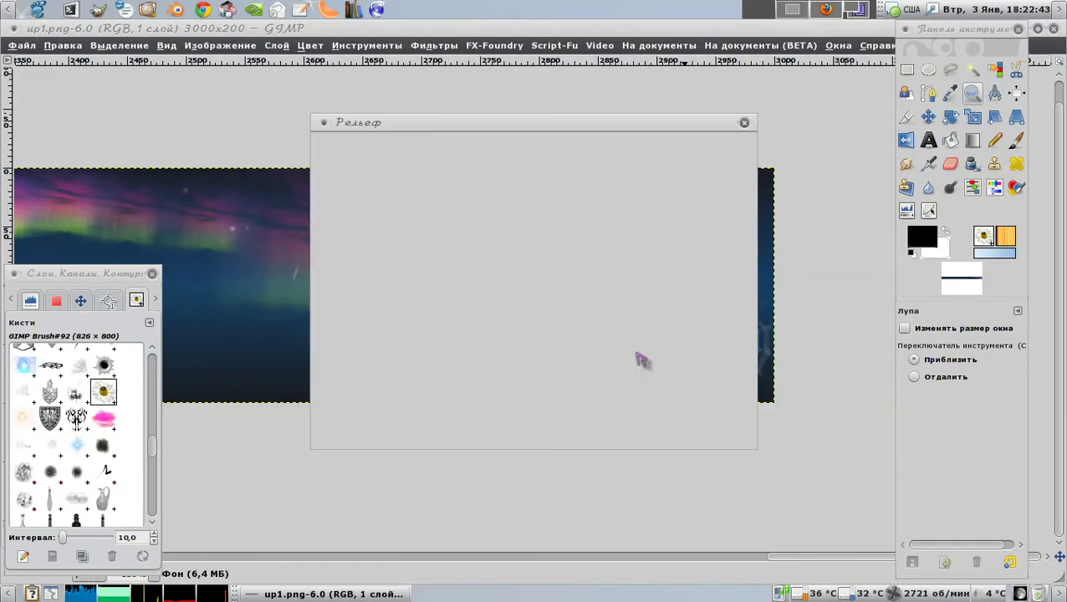
{"action": "left_click", "coordinate": [660, 178]}
{"action": "left_click", "coordinate": [663, 197]}
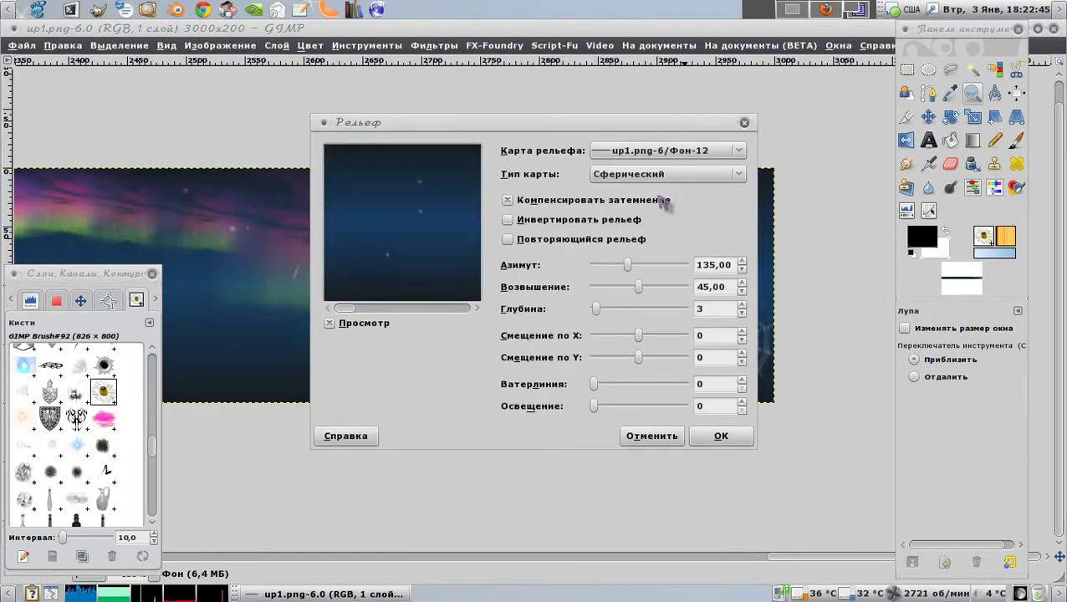
{"action": "left_click_drag", "start_coordinate": [349, 311], "coordinate": [477, 315]}
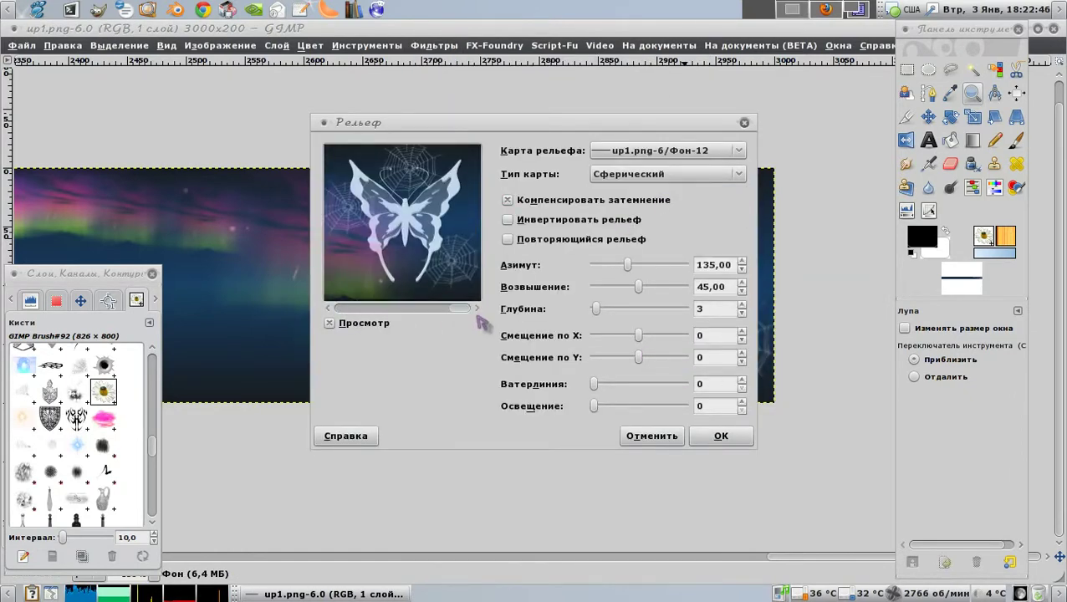
{"action": "left_click", "coordinate": [742, 313]}
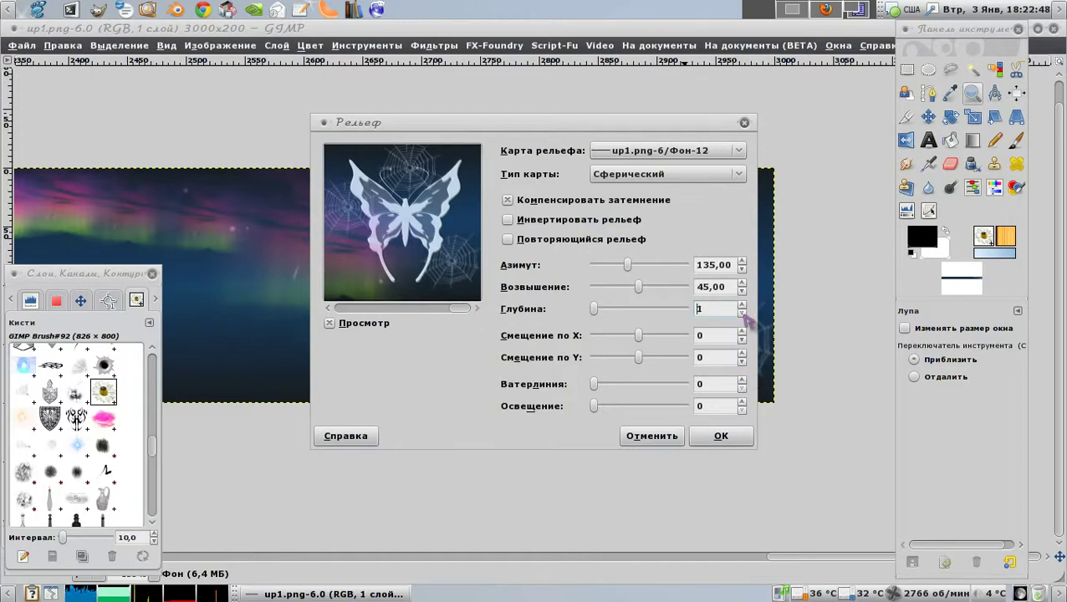
{"action": "left_click", "coordinate": [705, 438]}
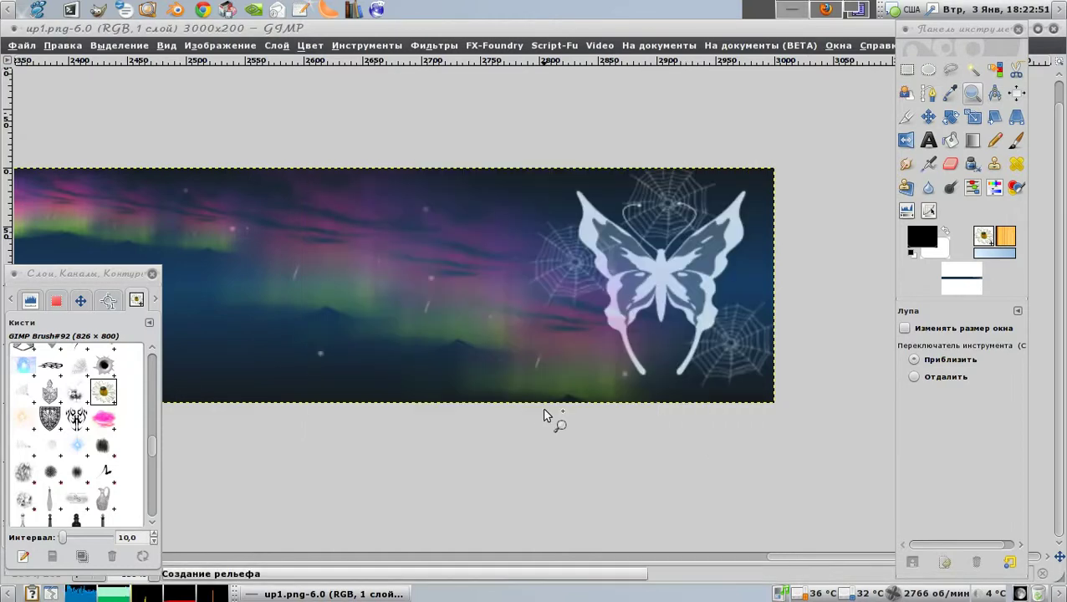
{"action": "left_click", "coordinate": [449, 46]}
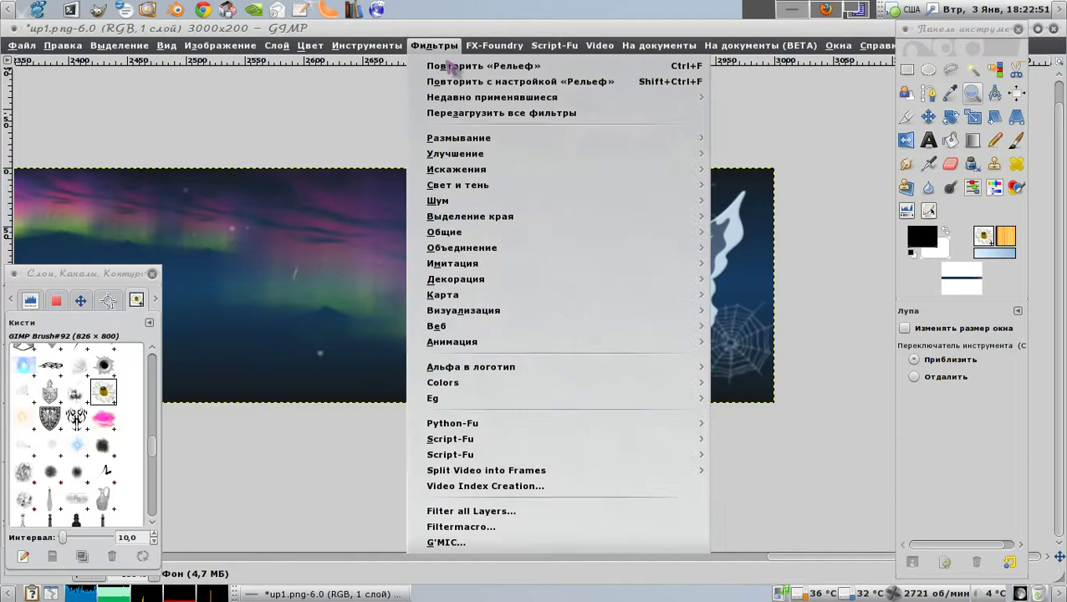
Apply G'MIC's Lights & Shadows > Relief light filter to the up1.png header.
{"action": "left_click", "coordinate": [464, 543]}
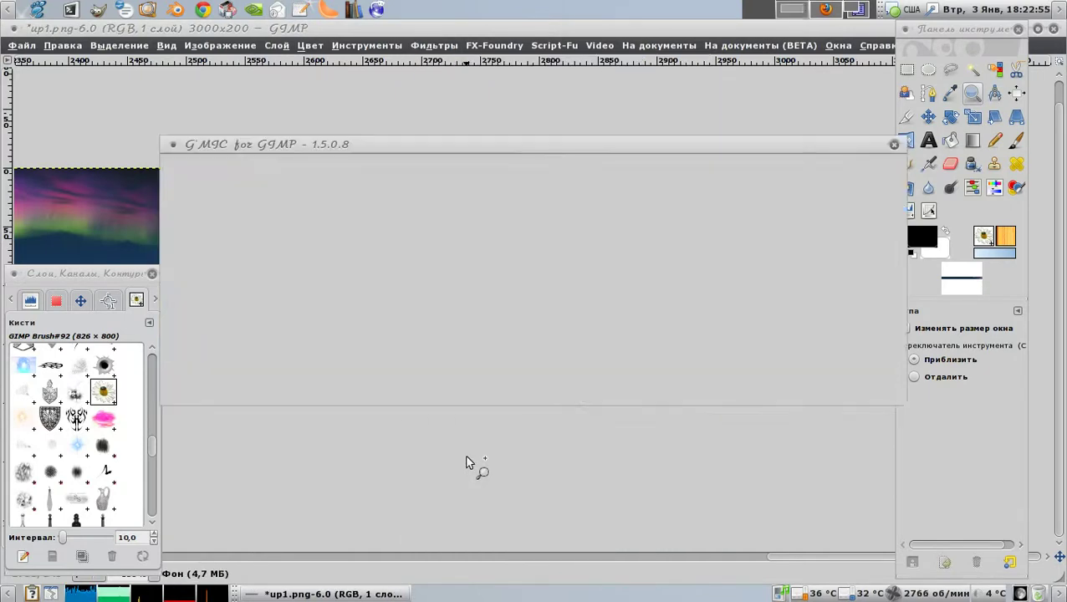
{"action": "scroll", "coordinate": [530, 289], "scroll_direction": "down", "scroll_amount": 2}
{"action": "scroll", "coordinate": [510, 297], "scroll_direction": "down", "scroll_amount": 1}
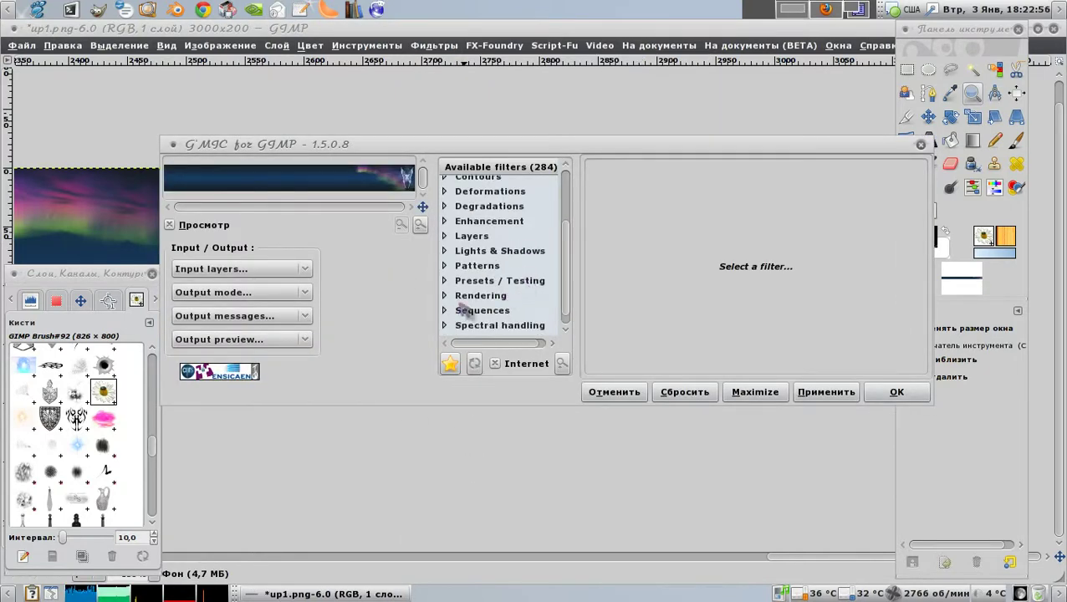
{"action": "left_click", "coordinate": [456, 251]}
{"action": "scroll", "coordinate": [536, 317], "scroll_direction": "down", "scroll_amount": 1}
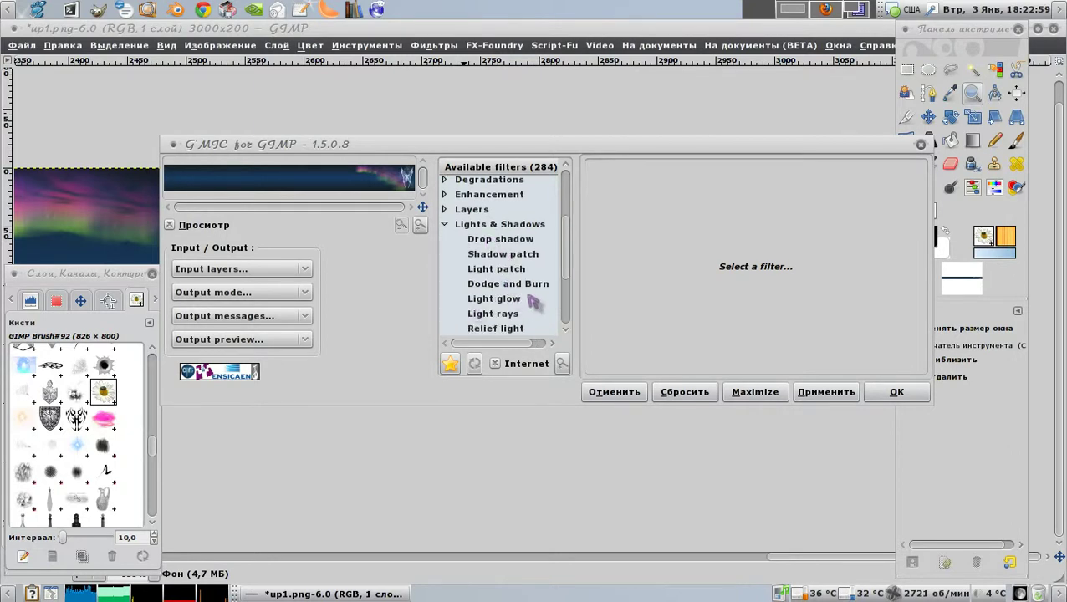
{"action": "scroll", "coordinate": [532, 303], "scroll_direction": "down", "scroll_amount": 1}
{"action": "left_click", "coordinate": [501, 301]}
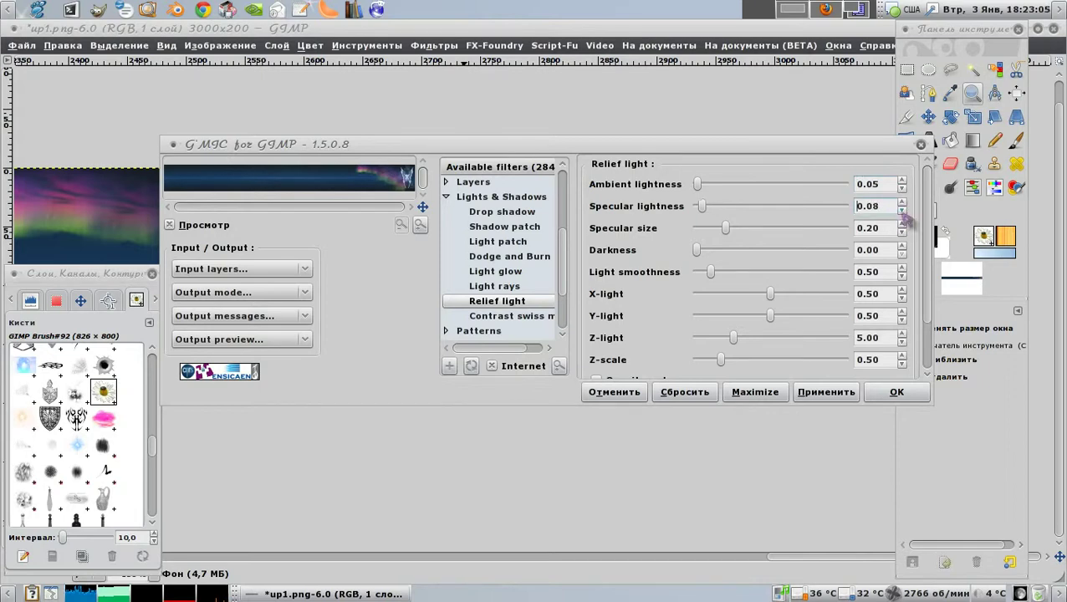
{"action": "left_click", "coordinate": [894, 398]}
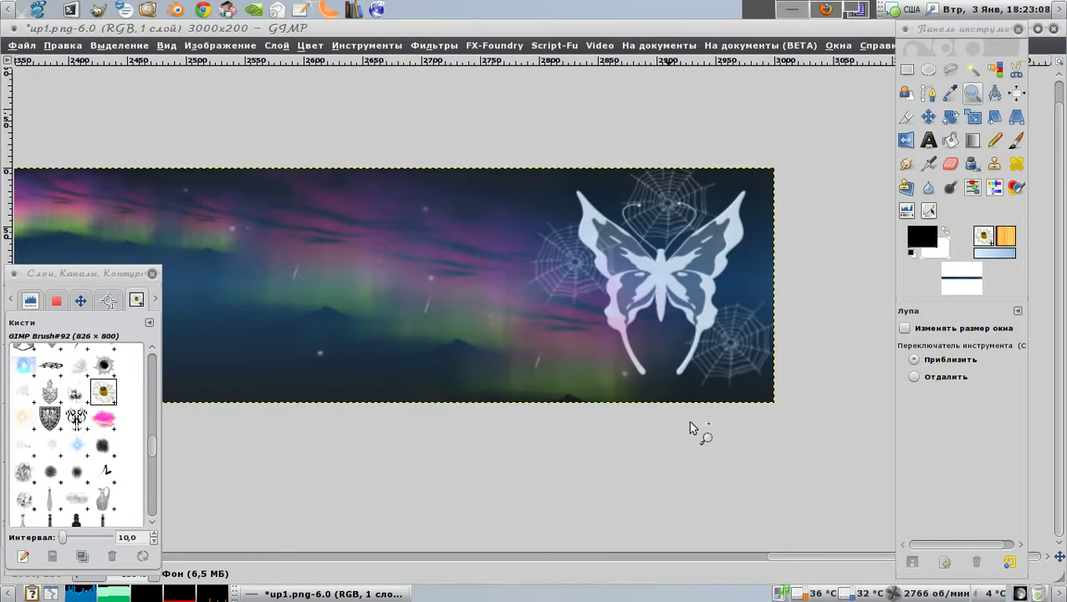
Apply Color Vibrance to the header at intensity 5.42 and colour-layer opacity 82.42.
{"action": "left_click", "coordinate": [434, 45]}
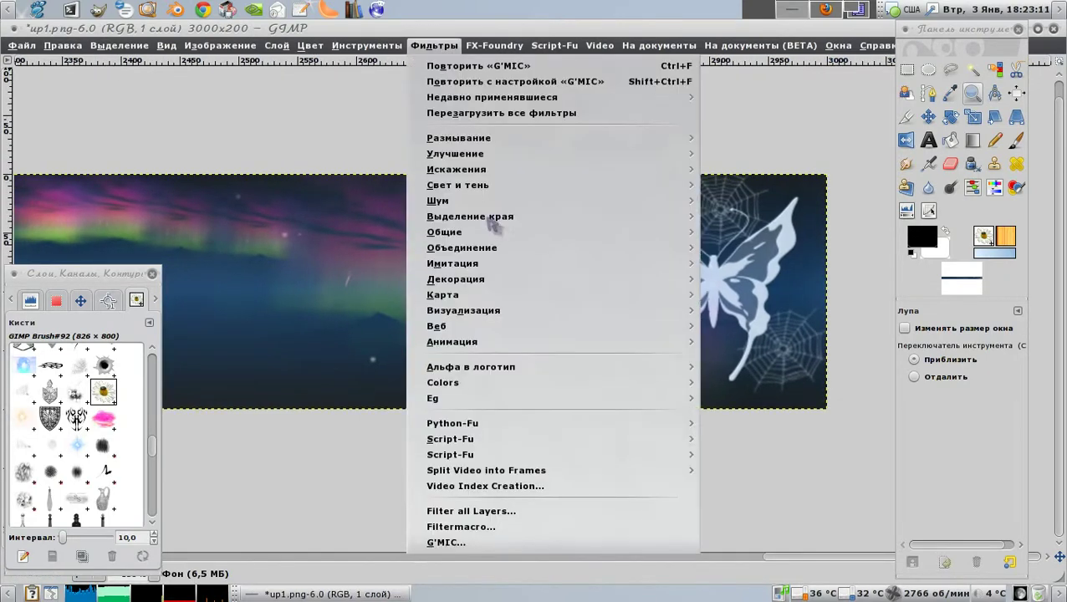
{"action": "mouse_move", "coordinate": [433, 398]}
{"action": "left_click", "coordinate": [740, 395]}
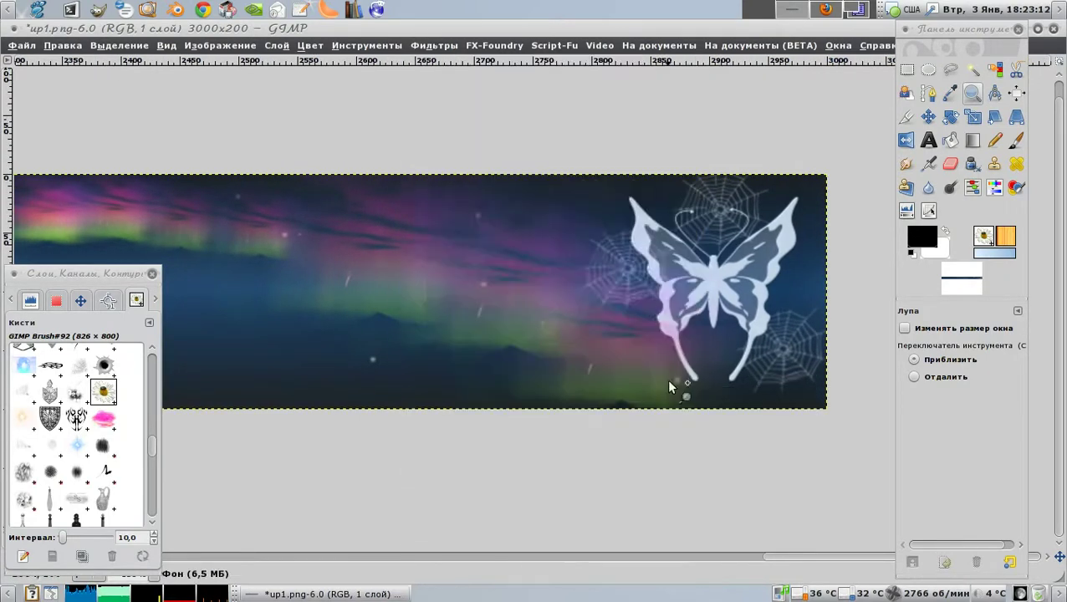
{"action": "left_click_drag", "start_coordinate": [576, 217], "coordinate": [581, 219]}
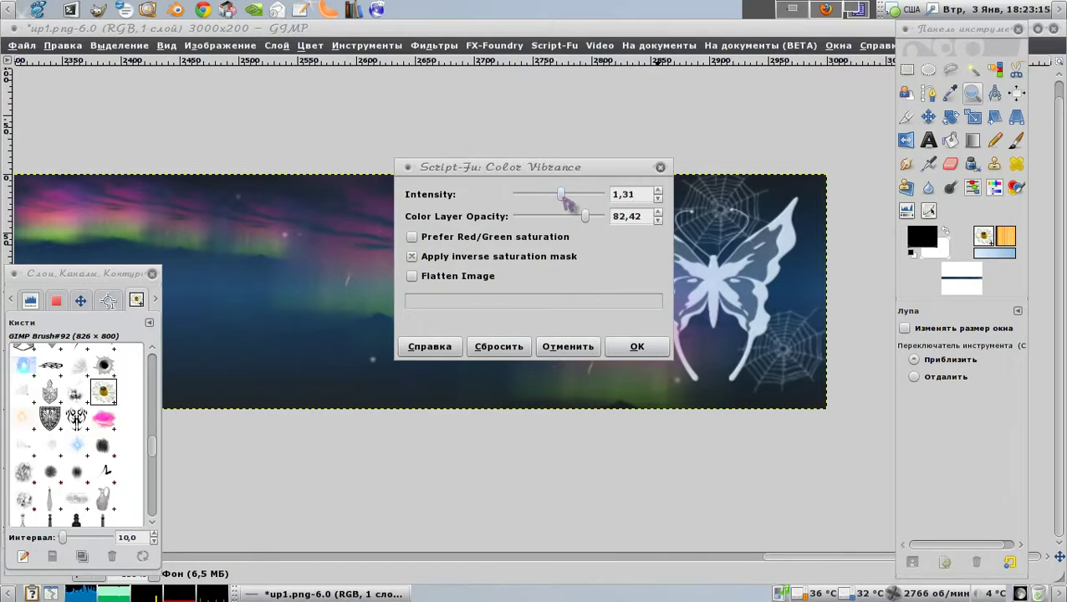
{"action": "left_click", "coordinate": [637, 346]}
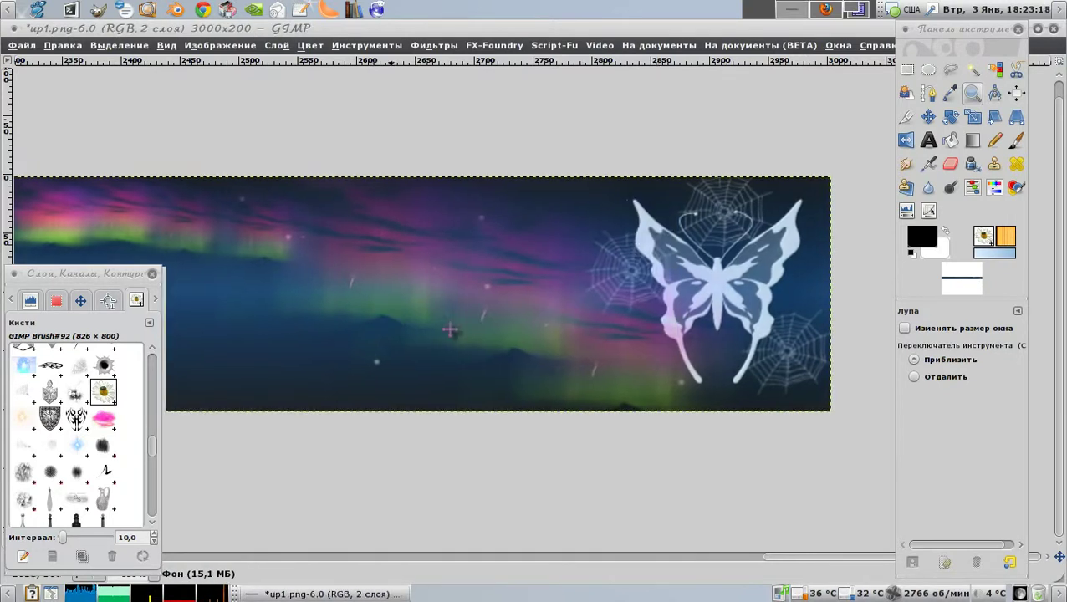
{"action": "mouse_move", "coordinate": [473, 361]}
{"action": "left_mouse_down"}
{"action": "mouse_move", "coordinate": [287, 326]}
{"action": "mouse_move", "coordinate": [295, 360]}
{"action": "mouse_move", "coordinate": [472, 331]}
{"action": "mouse_move", "coordinate": [53, 79]}
{"action": "left_mouse_up"}
Export the vibrance-boosted header as up2.png in test_ff with default PNG options.
{"action": "left_click", "coordinate": [21, 45]}
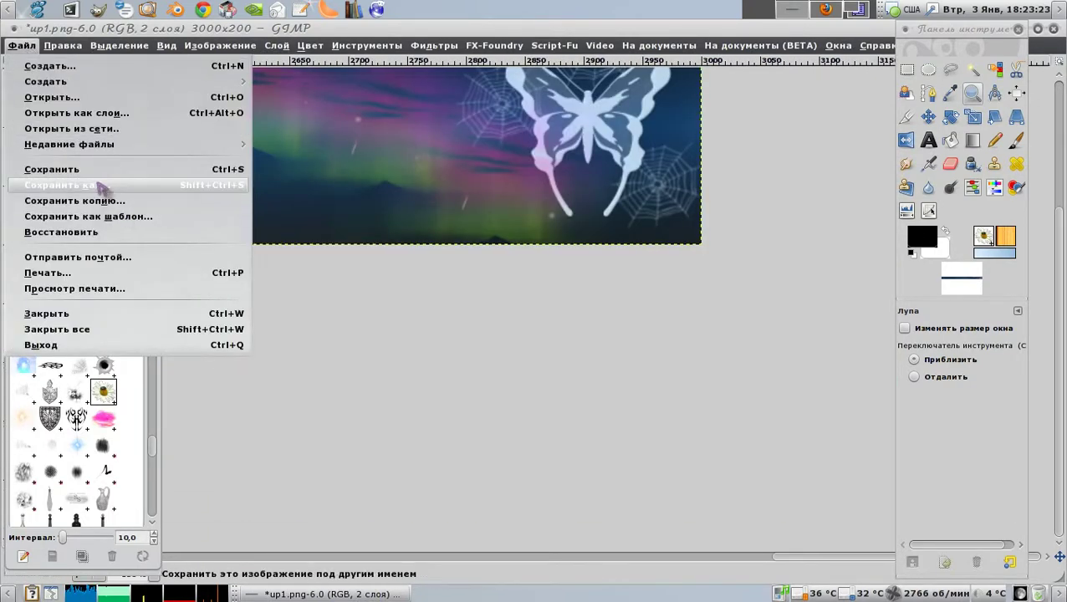
{"action": "key", "text": "Return"}
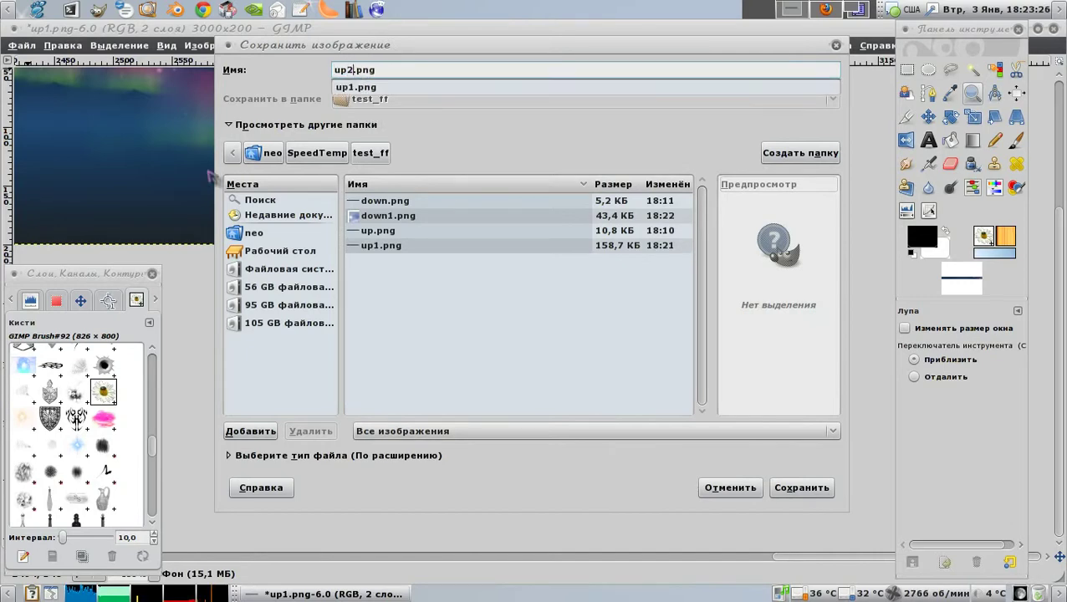
{"action": "left_click", "coordinate": [808, 490]}
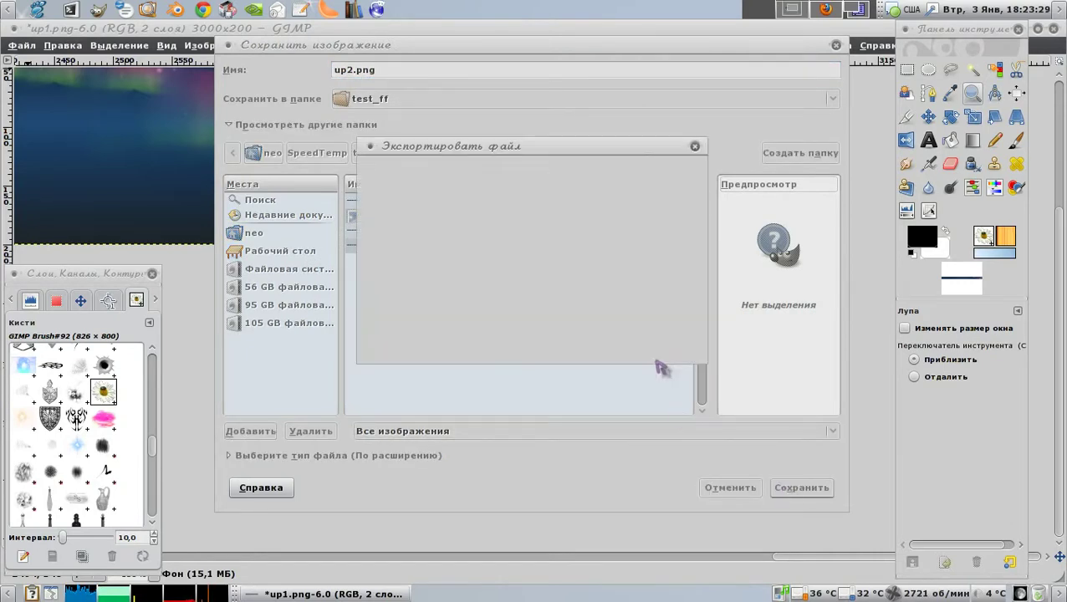
{"action": "left_click", "coordinate": [669, 352]}
{"action": "left_click", "coordinate": [690, 378]}
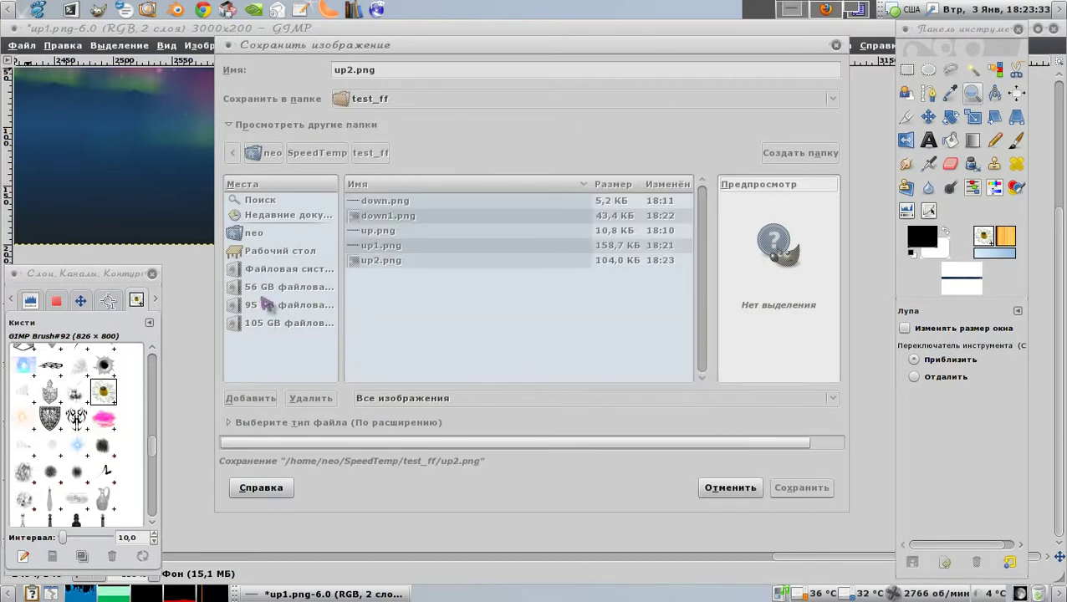
{"action": "left_click", "coordinate": [23, 45]}
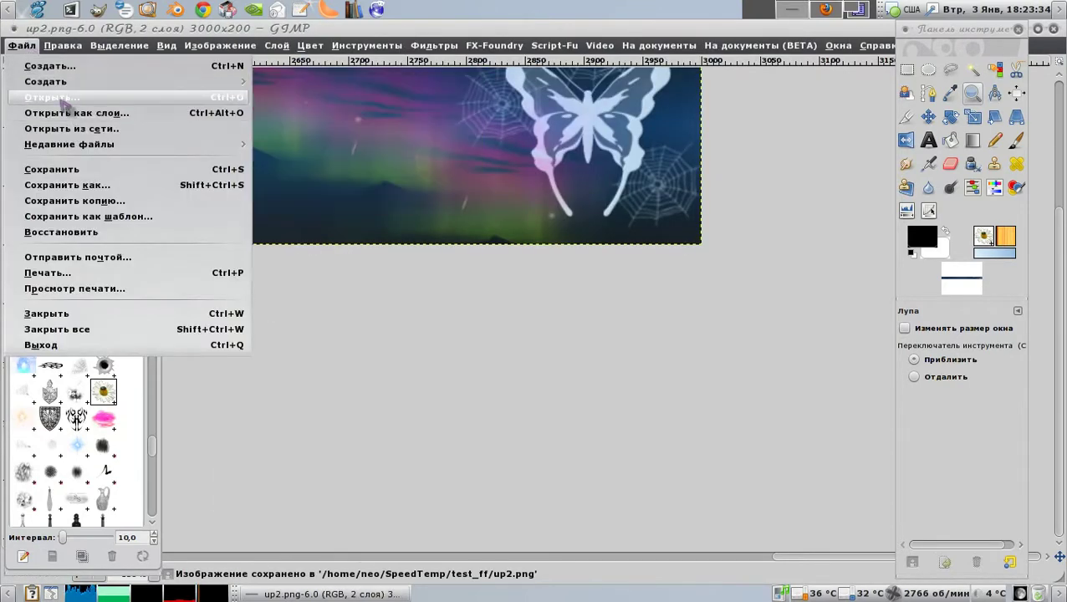
Open down1.png from test_ff and zoom in on its daisy-and-beetle end.
{"action": "left_click", "coordinate": [67, 101]}
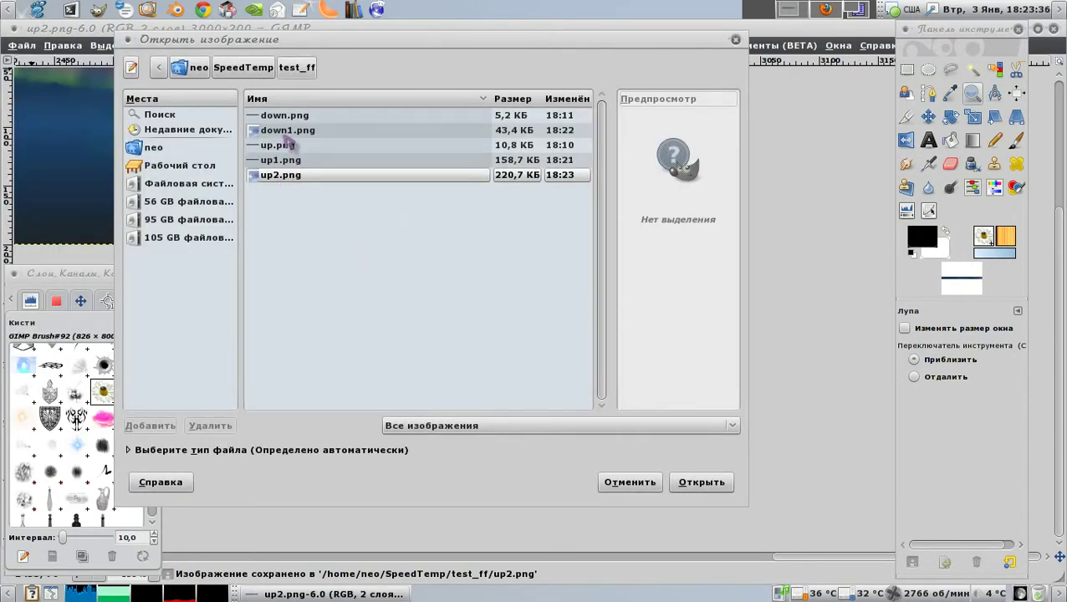
{"action": "double_click", "coordinate": [285, 134]}
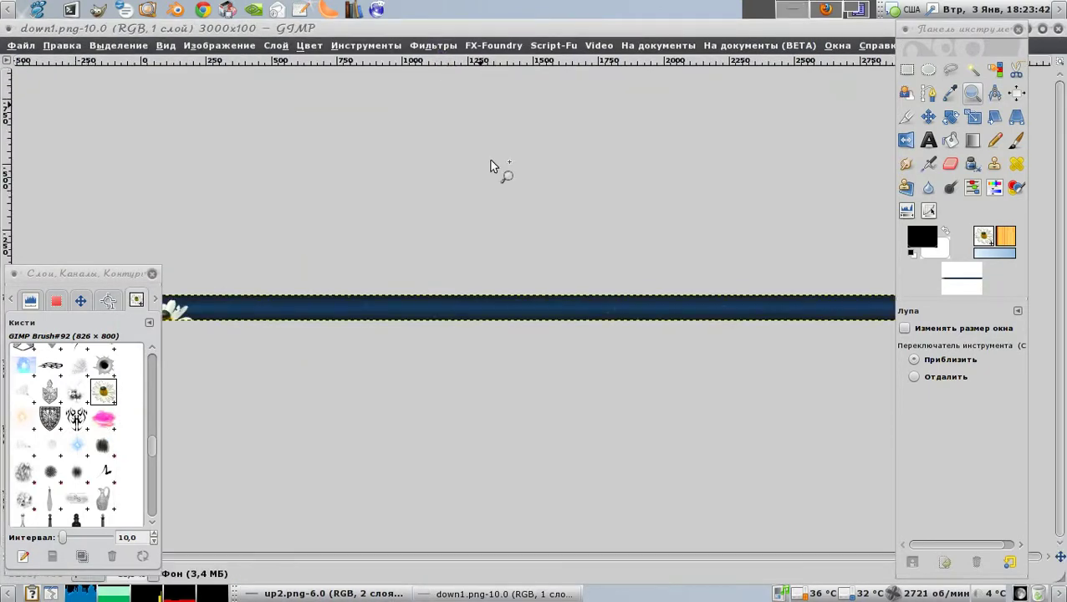
{"action": "left_click", "coordinate": [362, 306]}
{"action": "left_click", "coordinate": [350, 305]}
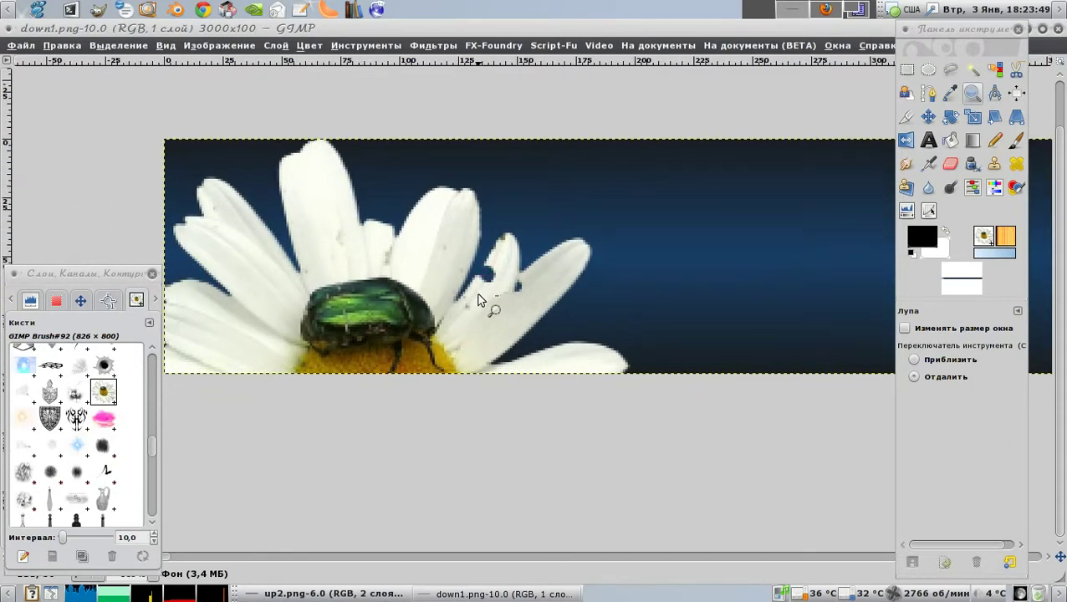
{"action": "left_click", "coordinate": [480, 300], "text": "ctrl"}
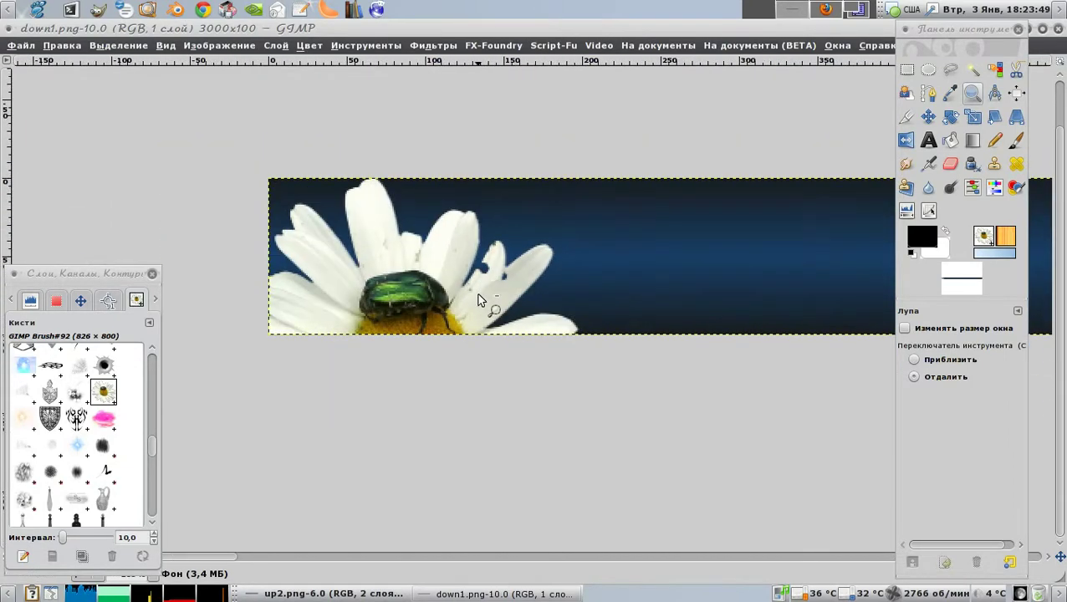
Emboss down1.png with a default Bump Map, then add G'MIC Relief light.
{"action": "left_click", "coordinate": [434, 45]}
{"action": "mouse_move", "coordinate": [575, 294]}
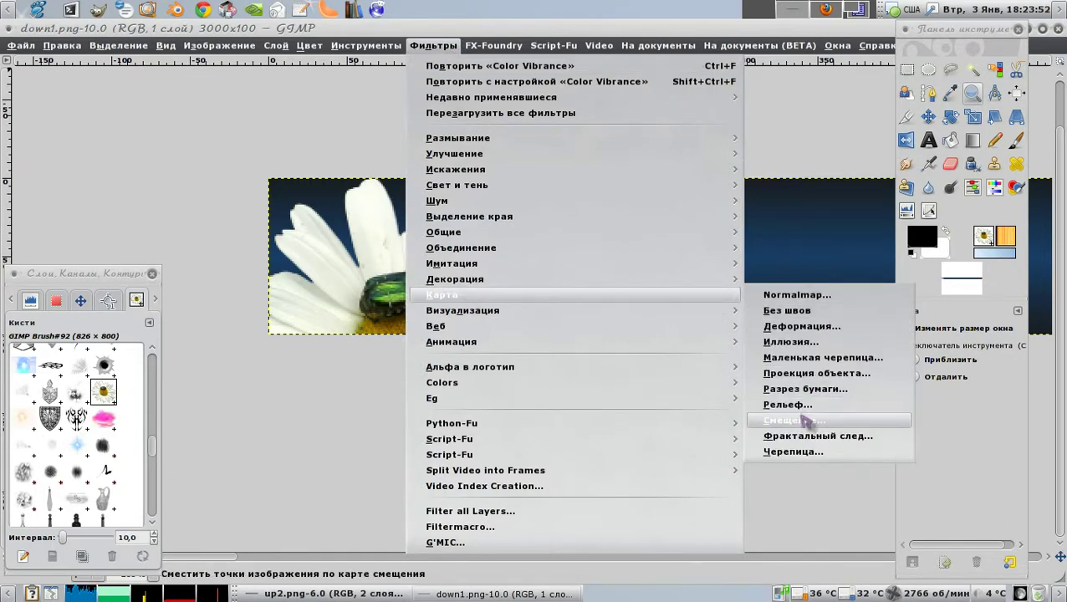
{"action": "left_click", "coordinate": [791, 405]}
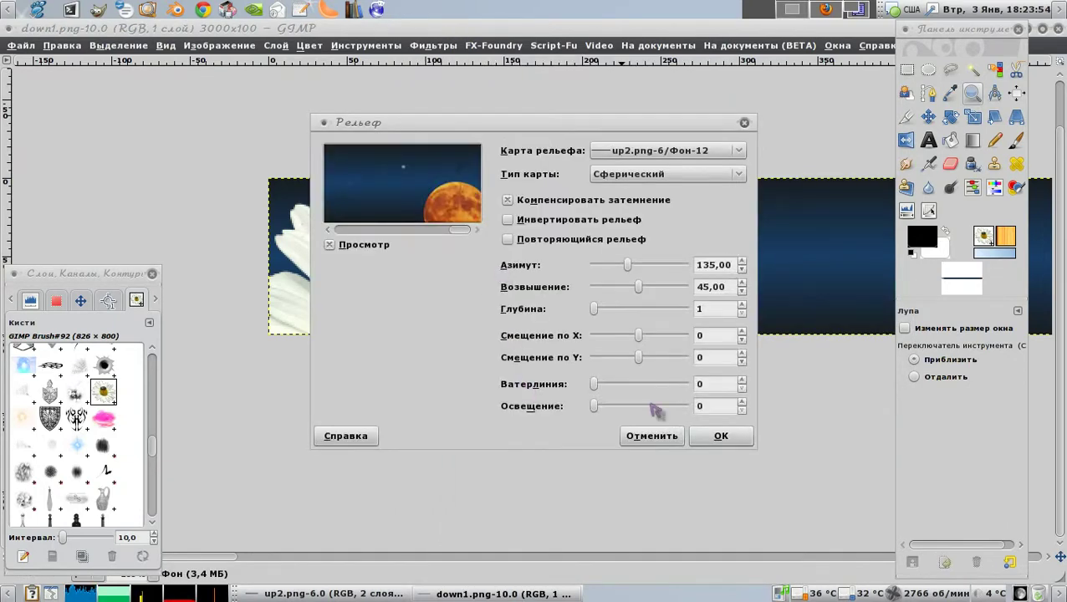
{"action": "left_click", "coordinate": [710, 443]}
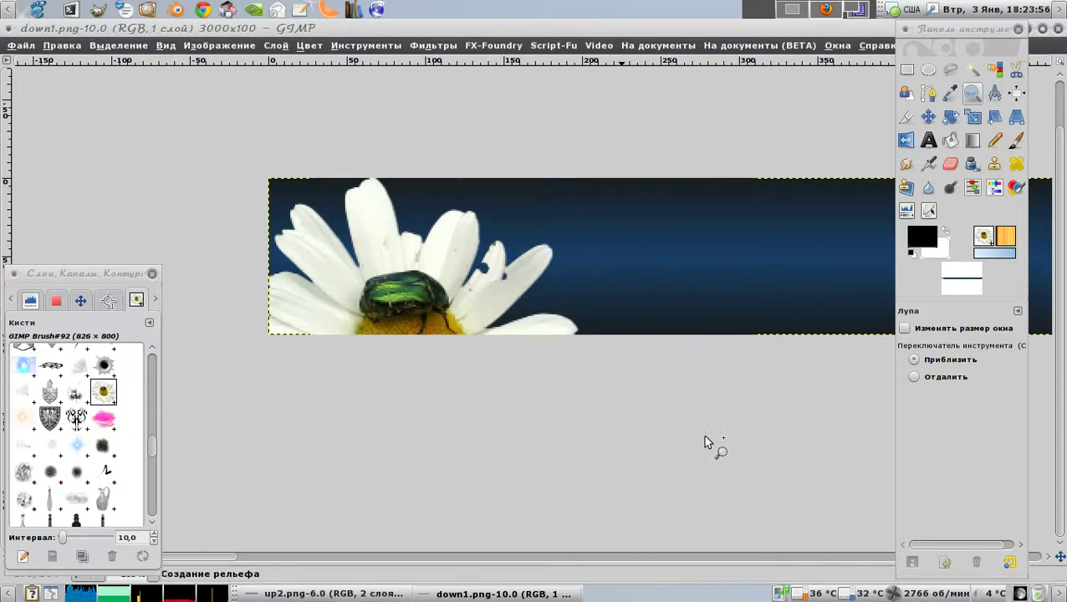
{"action": "left_click", "coordinate": [443, 46]}
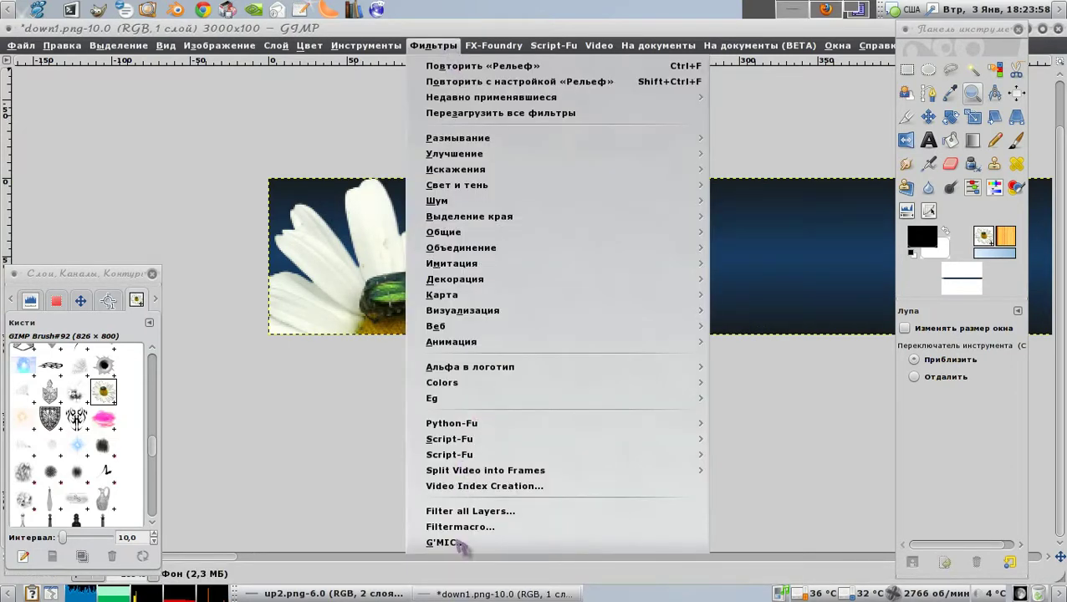
{"action": "left_click", "coordinate": [460, 542]}
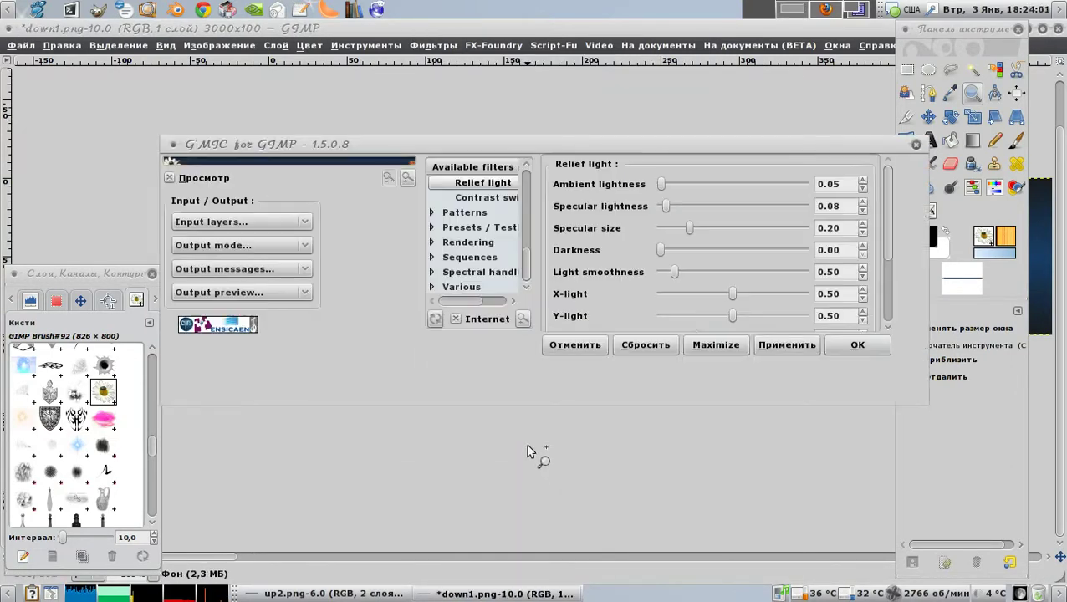
{"action": "left_click", "coordinate": [887, 393]}
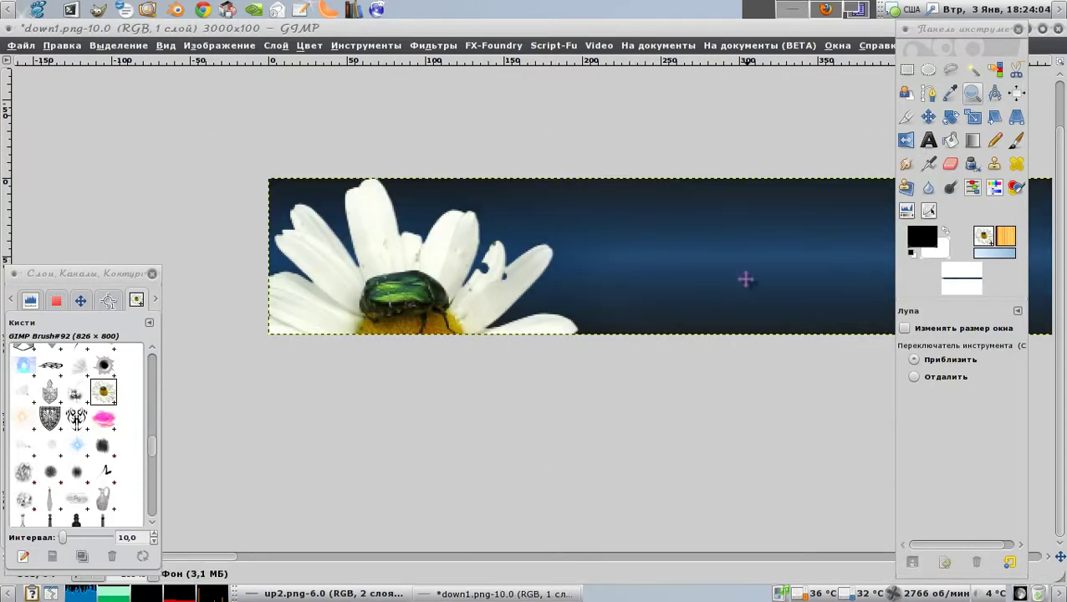
Pan along the footer strip from the daisy to the orange moon and back.
{"action": "mouse_move", "coordinate": [746, 278]}
{"action": "left_mouse_down"}
{"action": "mouse_move", "coordinate": [359, 278]}
{"action": "mouse_move", "coordinate": [261, 224]}
{"action": "mouse_move", "coordinate": [171, 217]}
{"action": "left_mouse_up"}
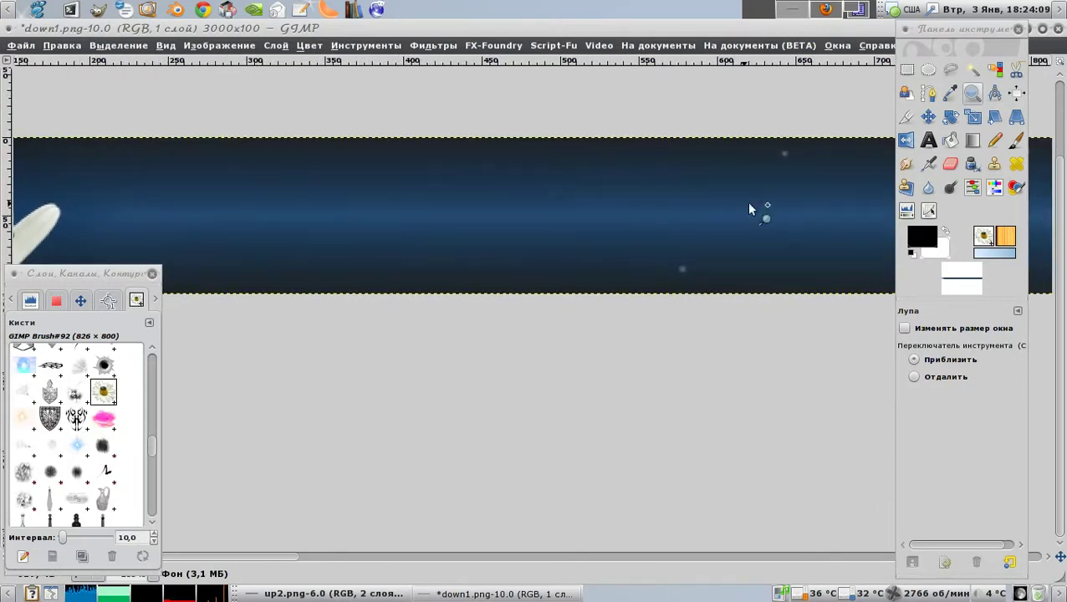
{"action": "left_click_drag", "start_coordinate": [749, 210], "coordinate": [281, 207]}
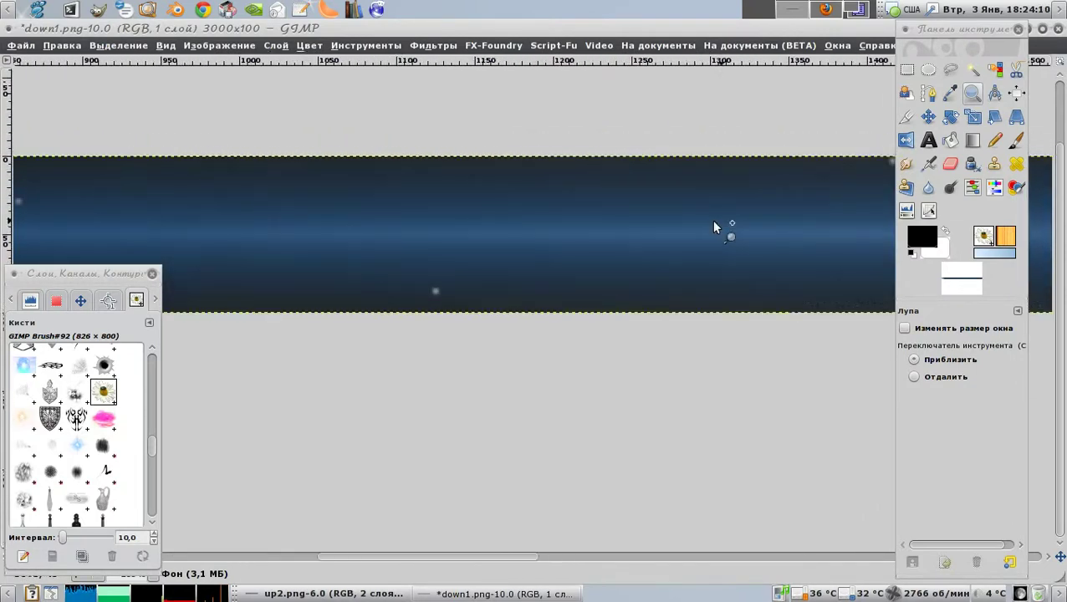
{"action": "left_click_drag", "start_coordinate": [714, 226], "coordinate": [181, 231]}
{"action": "left_click_drag", "start_coordinate": [752, 209], "coordinate": [295, 202]}
{"action": "left_click_drag", "start_coordinate": [753, 243], "coordinate": [357, 217]}
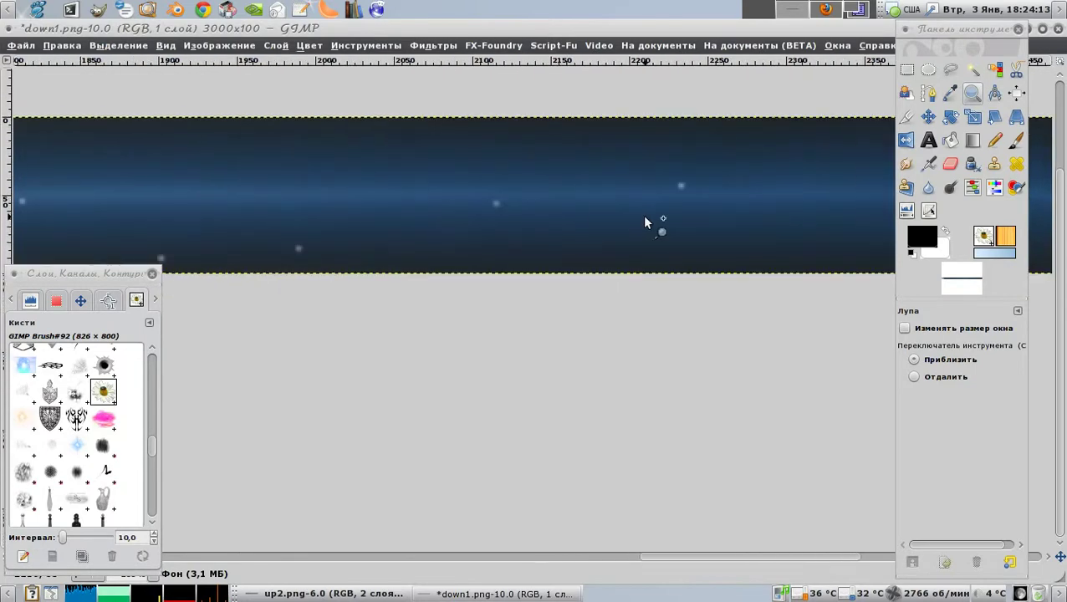
{"action": "left_click_drag", "start_coordinate": [645, 222], "coordinate": [436, 231]}
{"action": "left_click_drag", "start_coordinate": [753, 218], "coordinate": [210, 205]}
{"action": "left_click_drag", "start_coordinate": [561, 209], "coordinate": [207, 217]}
{"action": "mouse_move", "coordinate": [493, 209]}
{"action": "left_mouse_down"}
{"action": "mouse_move", "coordinate": [281, 207]}
{"action": "mouse_move", "coordinate": [350, 278]}
{"action": "left_mouse_up"}
{"action": "mouse_move", "coordinate": [222, 279]}
{"action": "left_mouse_down"}
{"action": "mouse_move", "coordinate": [326, 303]}
{"action": "mouse_move", "coordinate": [470, 235]}
{"action": "mouse_move", "coordinate": [836, 168]}
{"action": "left_mouse_up"}
{"action": "left_click_drag", "start_coordinate": [200, 221], "coordinate": [681, 221]}
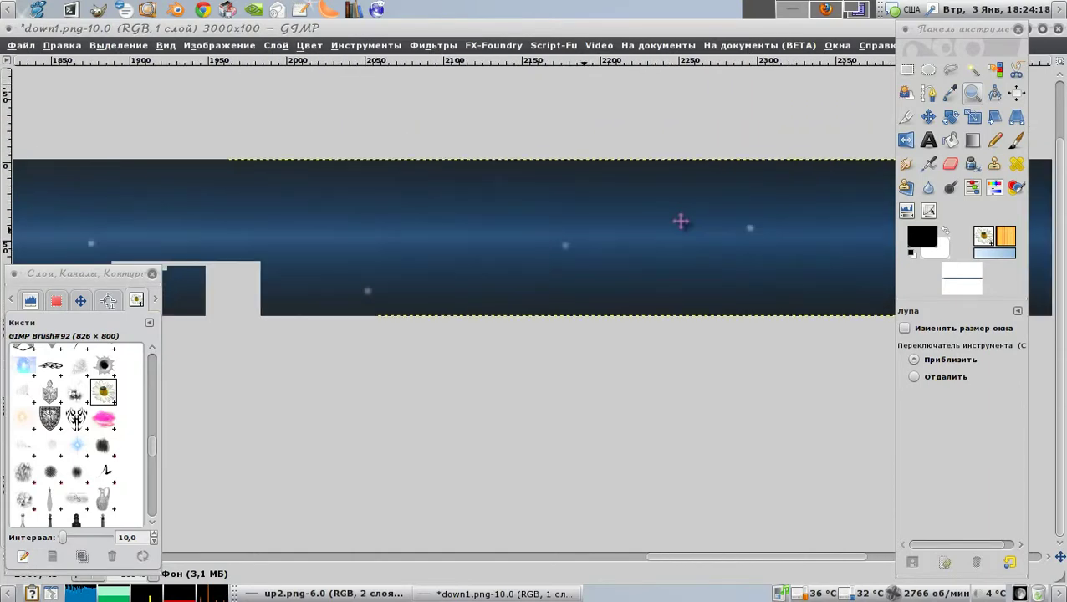
{"action": "mouse_move", "coordinate": [251, 235]}
{"action": "left_mouse_down"}
{"action": "mouse_move", "coordinate": [700, 251]}
{"action": "mouse_move", "coordinate": [665, 241]}
{"action": "left_mouse_up"}
{"action": "left_click_drag", "start_coordinate": [293, 234], "coordinate": [585, 209]}
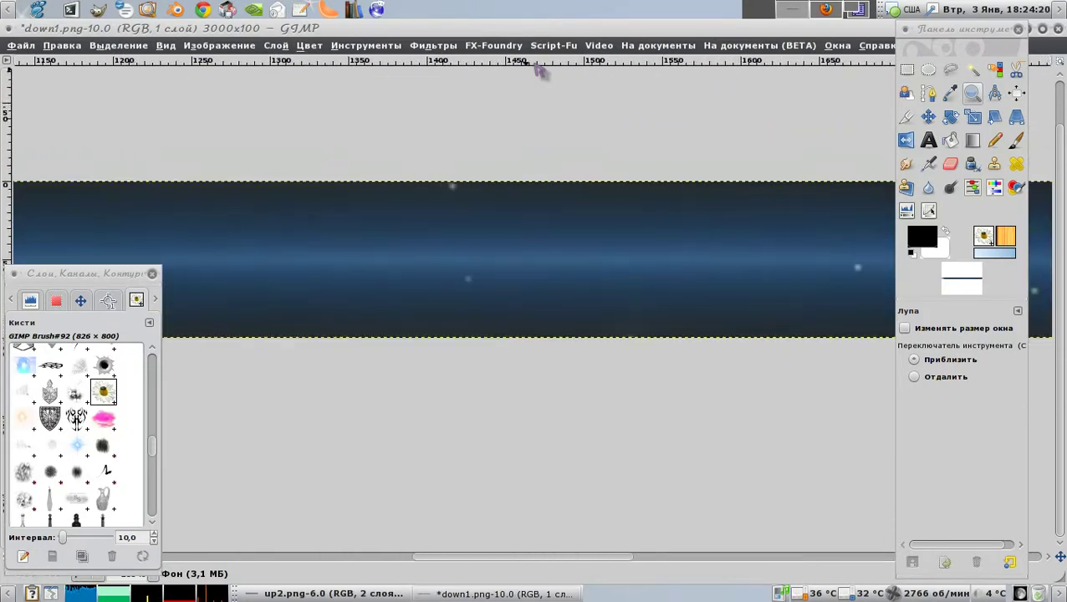
{"action": "left_click", "coordinate": [430, 46]}
{"action": "mouse_move", "coordinate": [552, 398]}
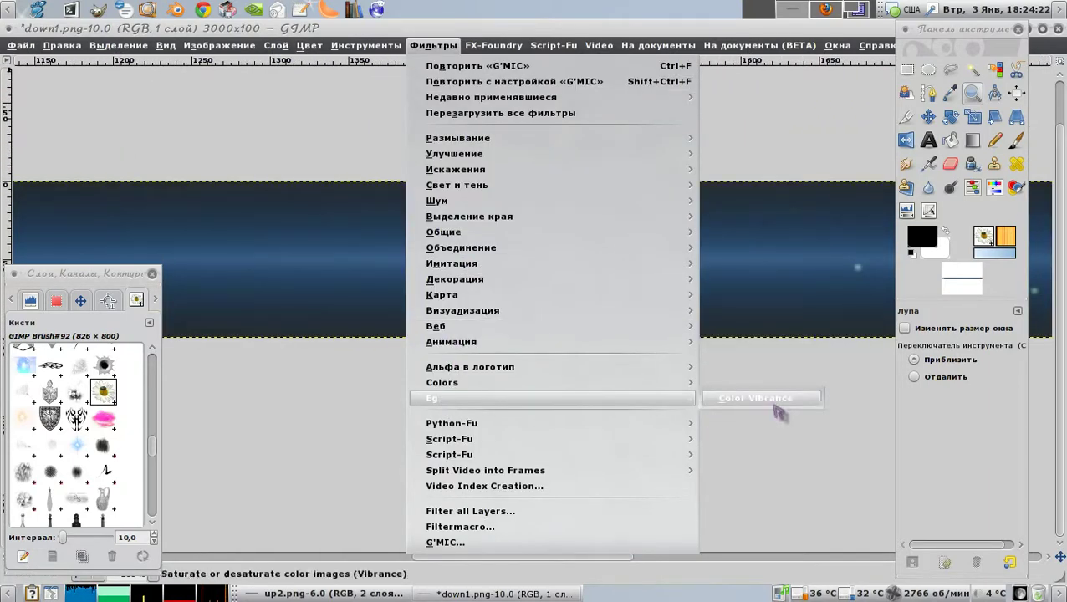
Apply Color Vibrance to the footer and save it as down2.png in test_ff.
{"action": "left_click", "coordinate": [774, 402]}
{"action": "left_click", "coordinate": [636, 350]}
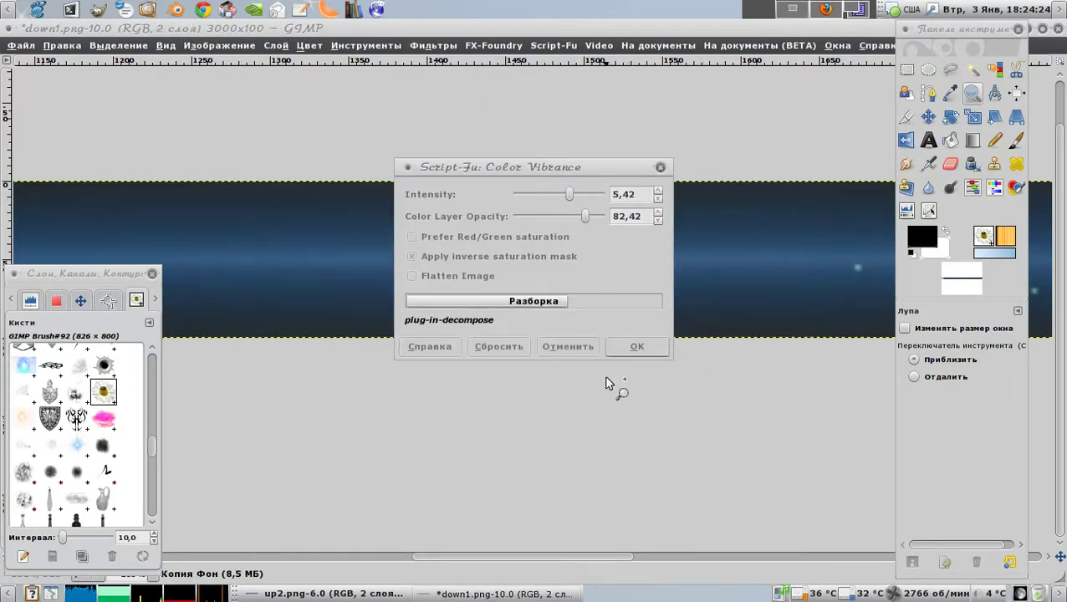
{"action": "left_click", "coordinate": [25, 46]}
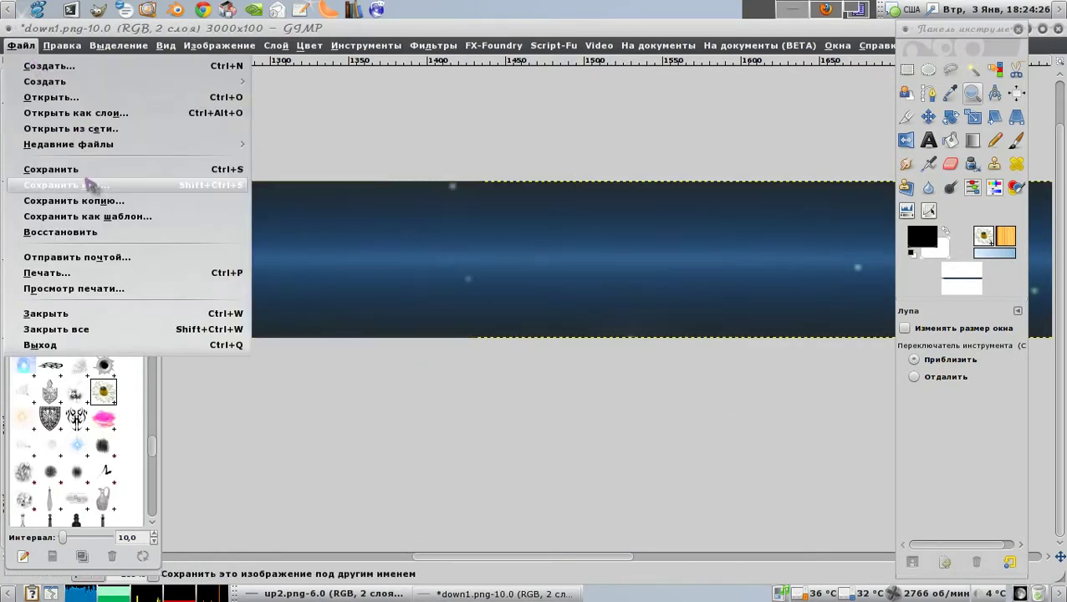
{"action": "left_click", "coordinate": [117, 191]}
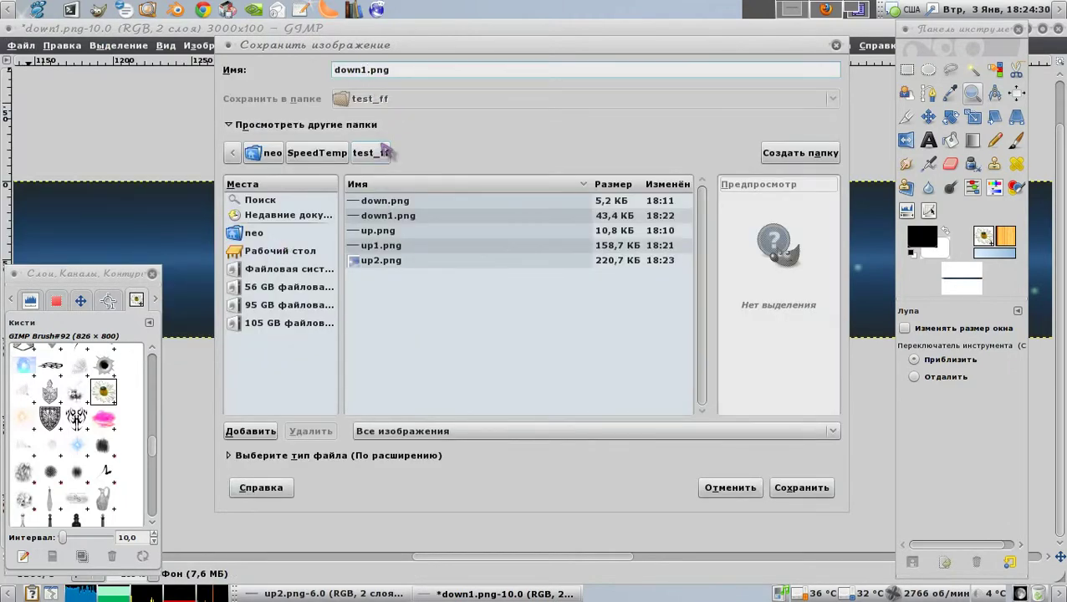
{"action": "type", "text": "2"}
{"action": "left_click", "coordinate": [799, 490]}
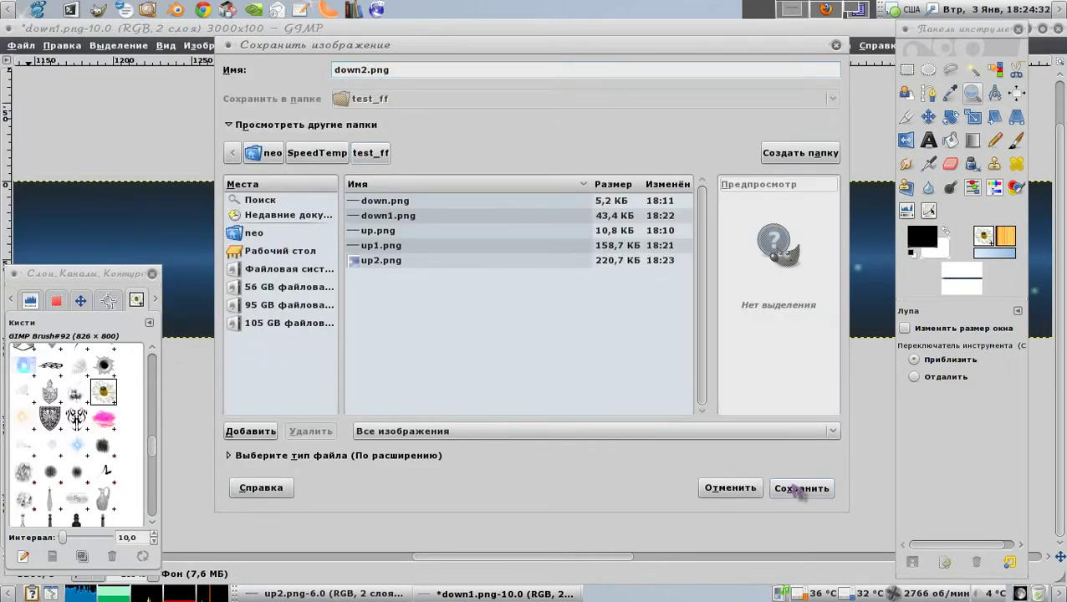
{"action": "left_click", "coordinate": [665, 352]}
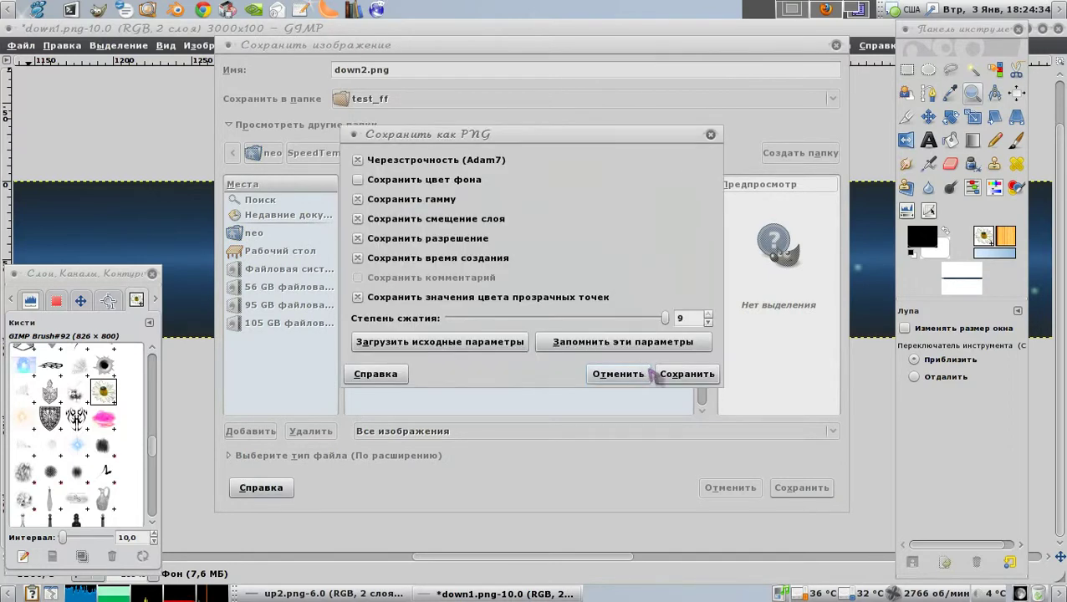
{"action": "left_click", "coordinate": [669, 375]}
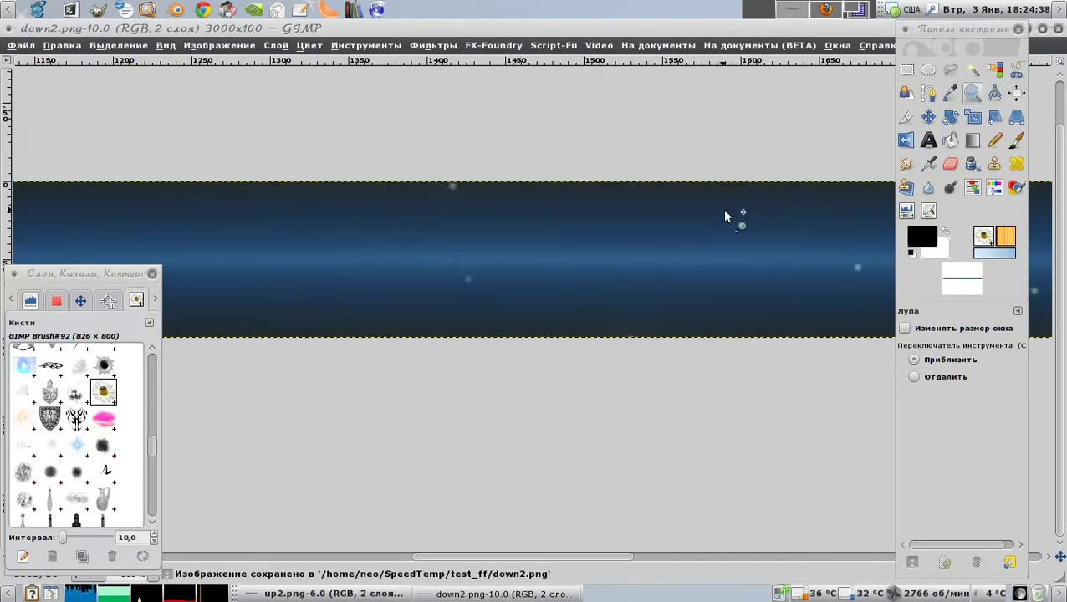
{"action": "left_click", "coordinate": [825, 9]}
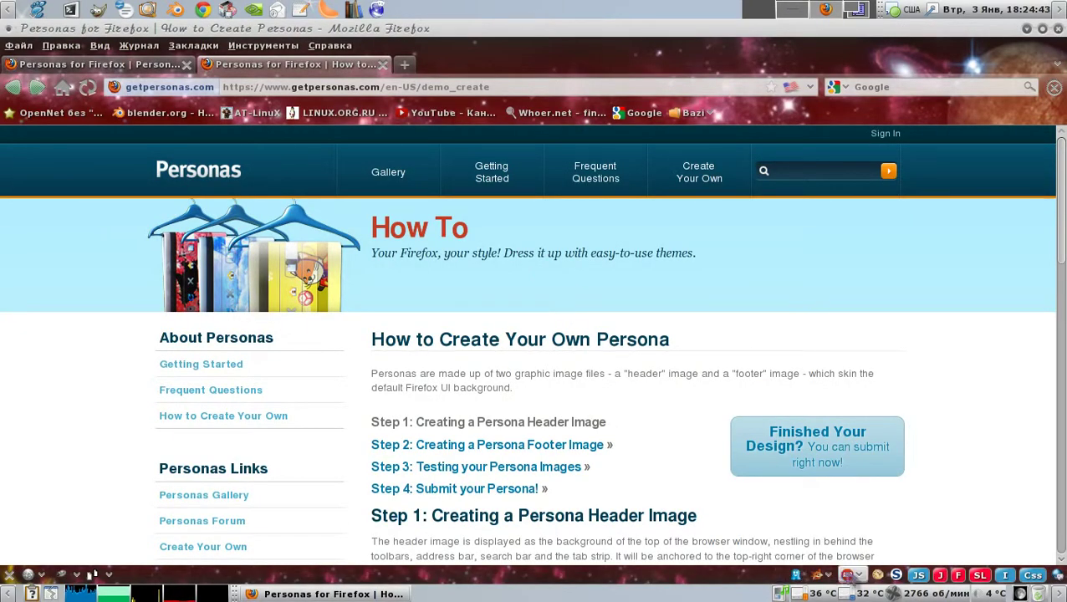
Check the Personas preferences, then open the custom persona (Скин пользователя) for editing.
{"action": "left_click", "coordinate": [829, 575]}
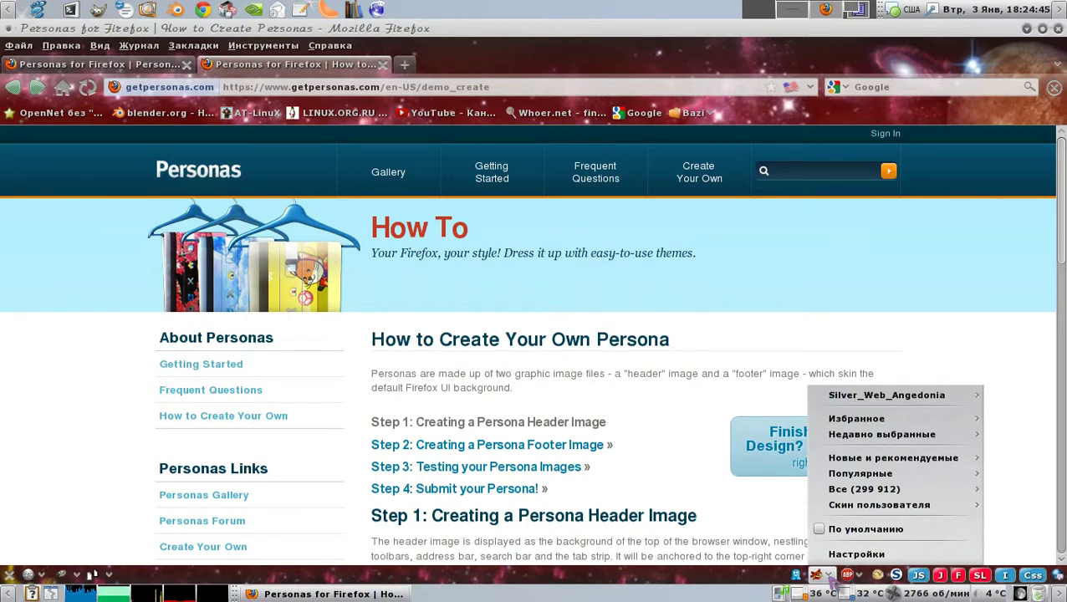
{"action": "left_click", "coordinate": [837, 555]}
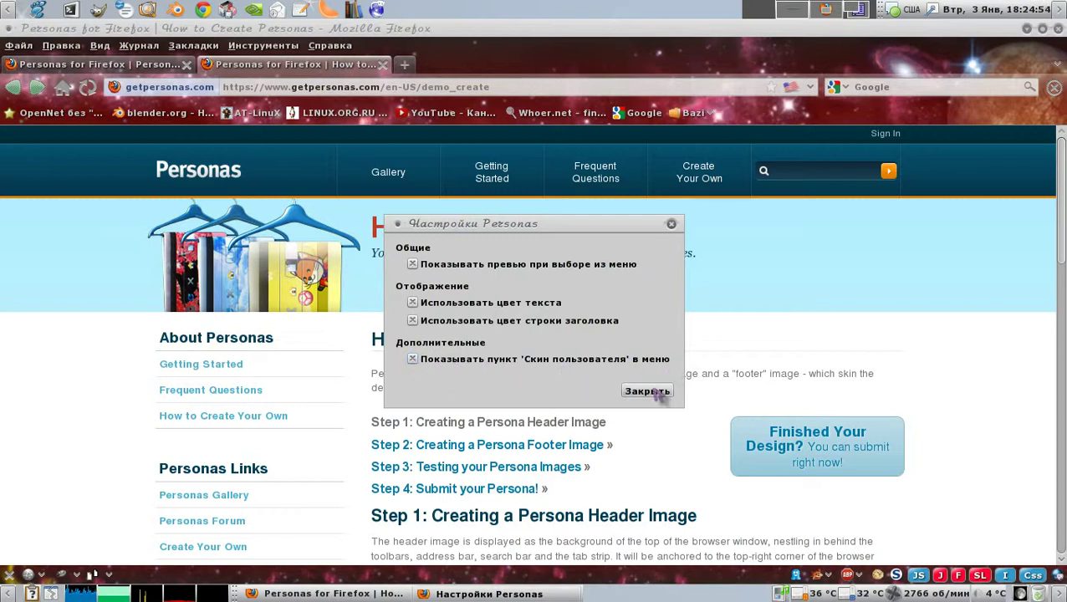
{"action": "left_click", "coordinate": [657, 391]}
{"action": "left_click", "coordinate": [820, 574]}
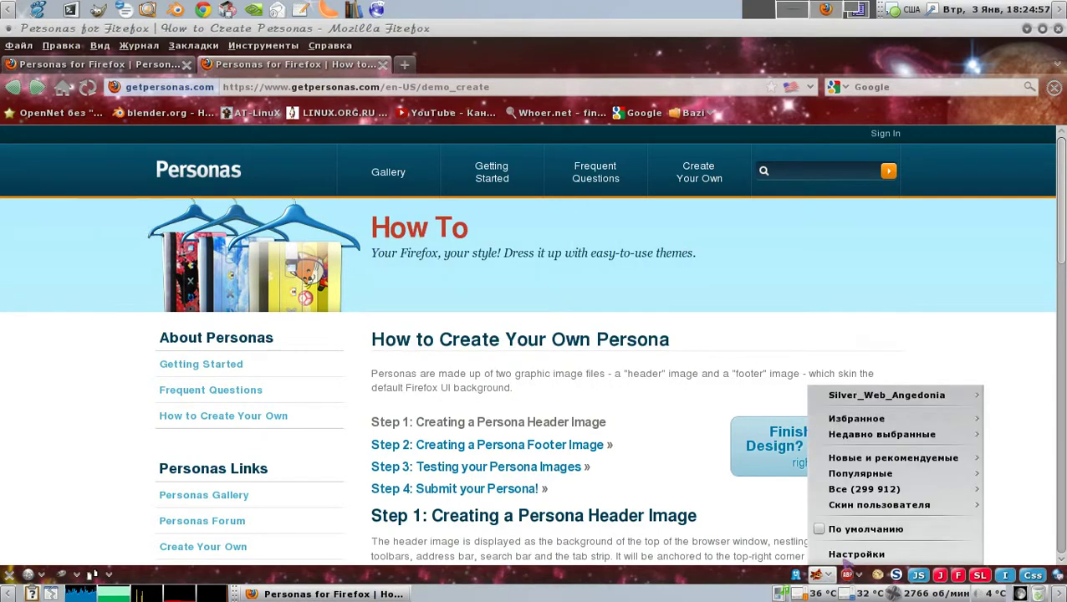
{"action": "mouse_move", "coordinate": [880, 505]}
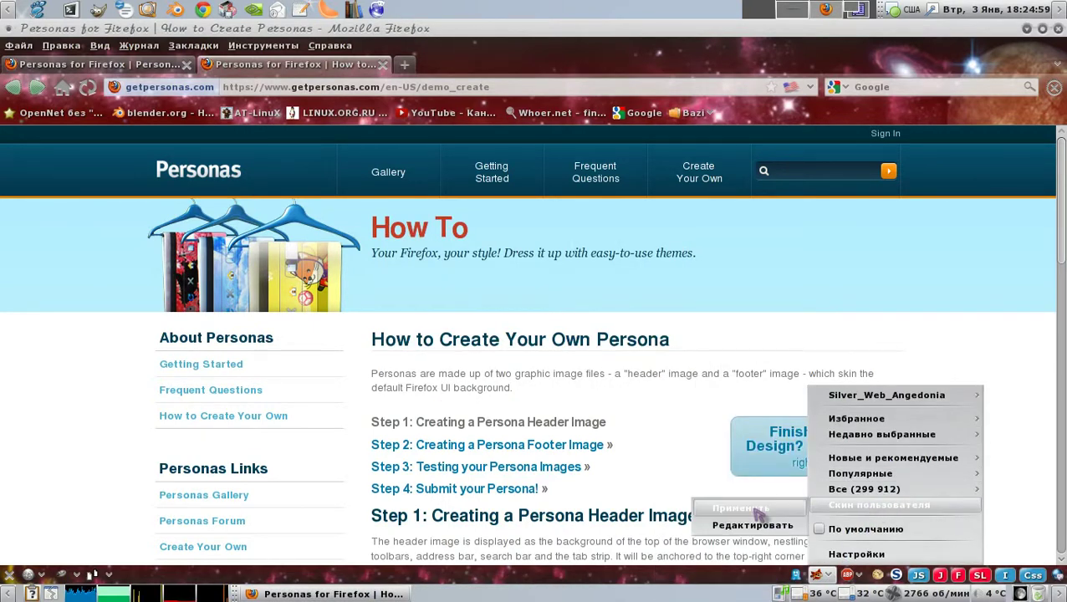
{"action": "left_click", "coordinate": [752, 525]}
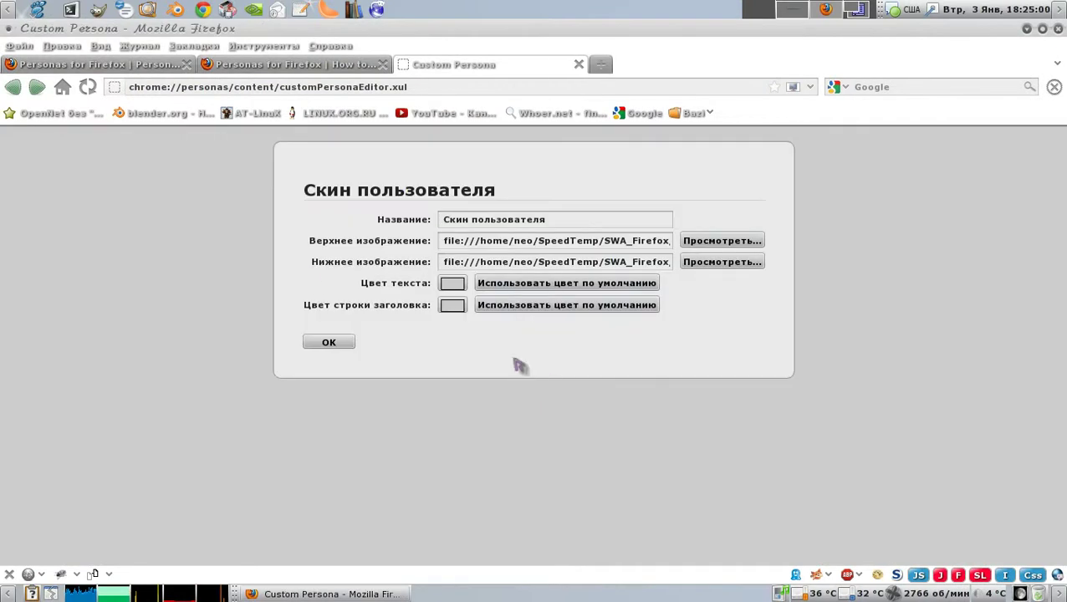
Set up2.png as the persona header and down2.png as the footer, both from SpeedTemp/test_ff.
{"action": "left_click", "coordinate": [715, 243]}
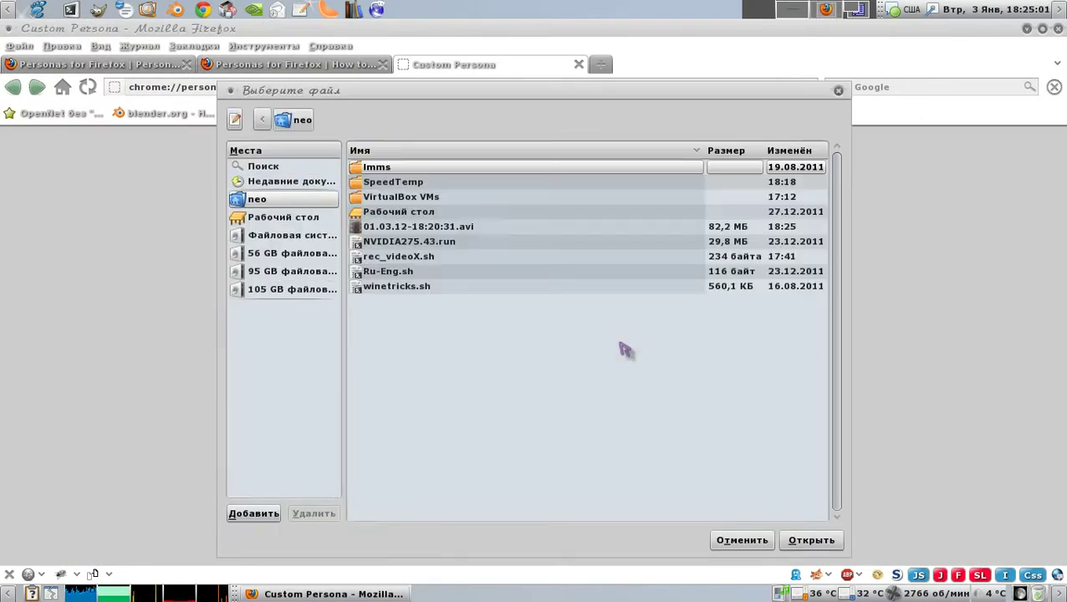
{"action": "double_click", "coordinate": [396, 184]}
{"action": "double_click", "coordinate": [399, 214]}
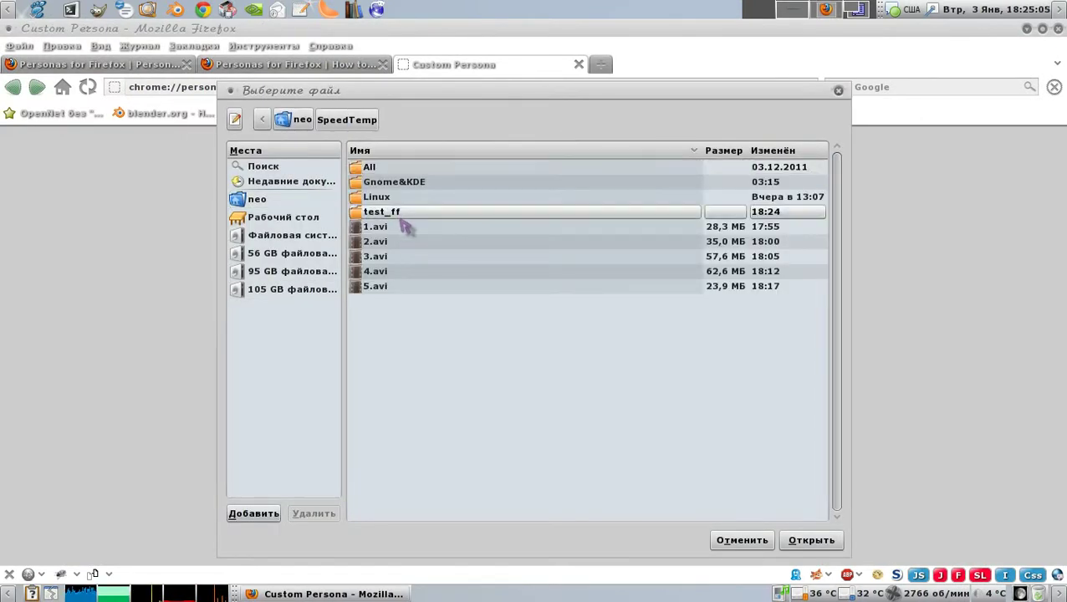
{"action": "double_click", "coordinate": [410, 244]}
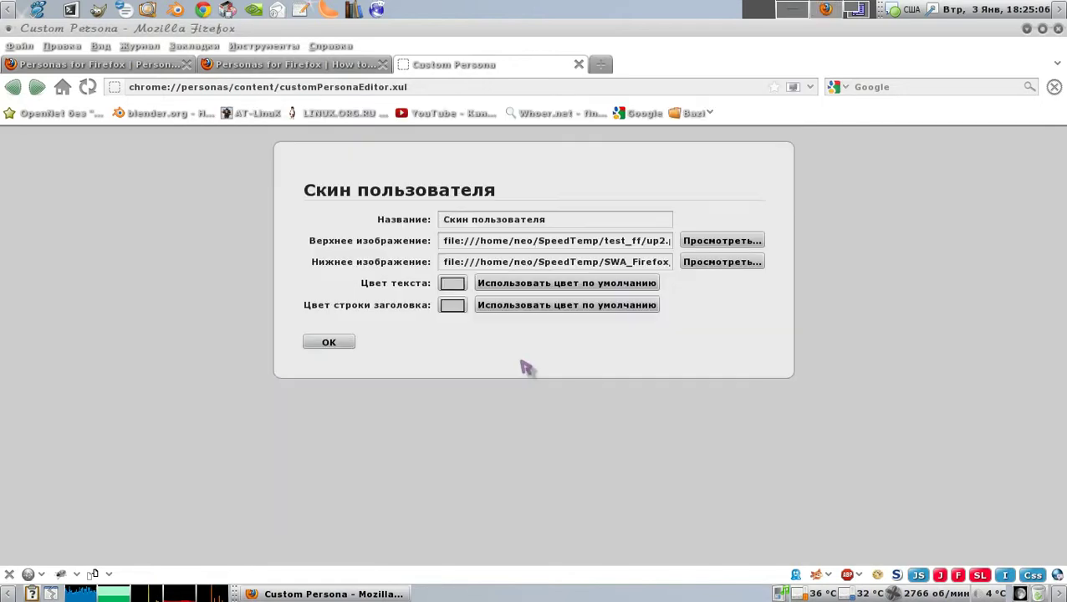
{"action": "left_click", "coordinate": [699, 266]}
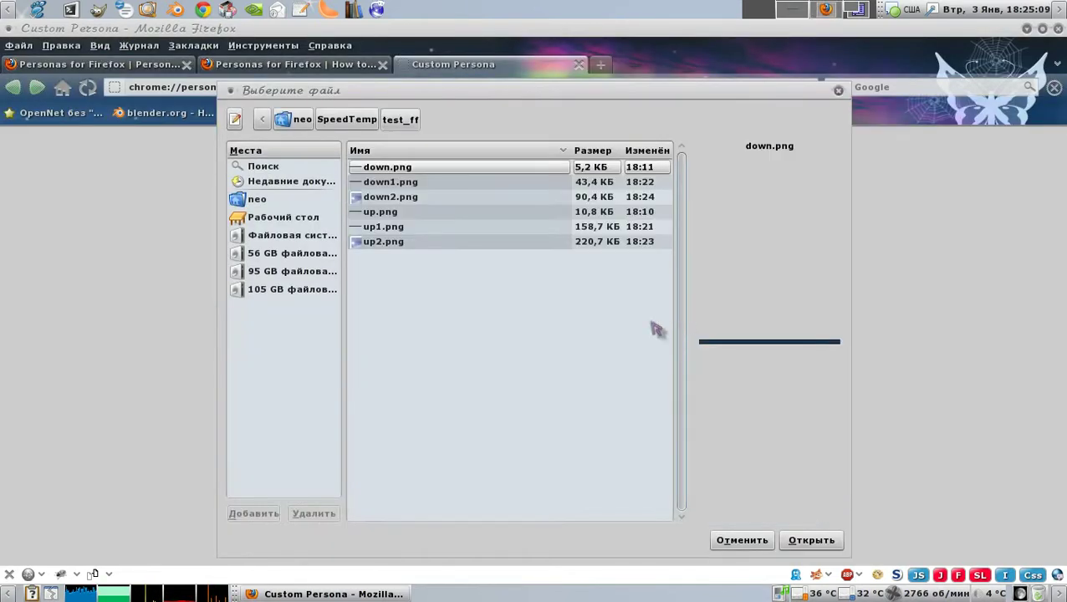
{"action": "double_click", "coordinate": [412, 204]}
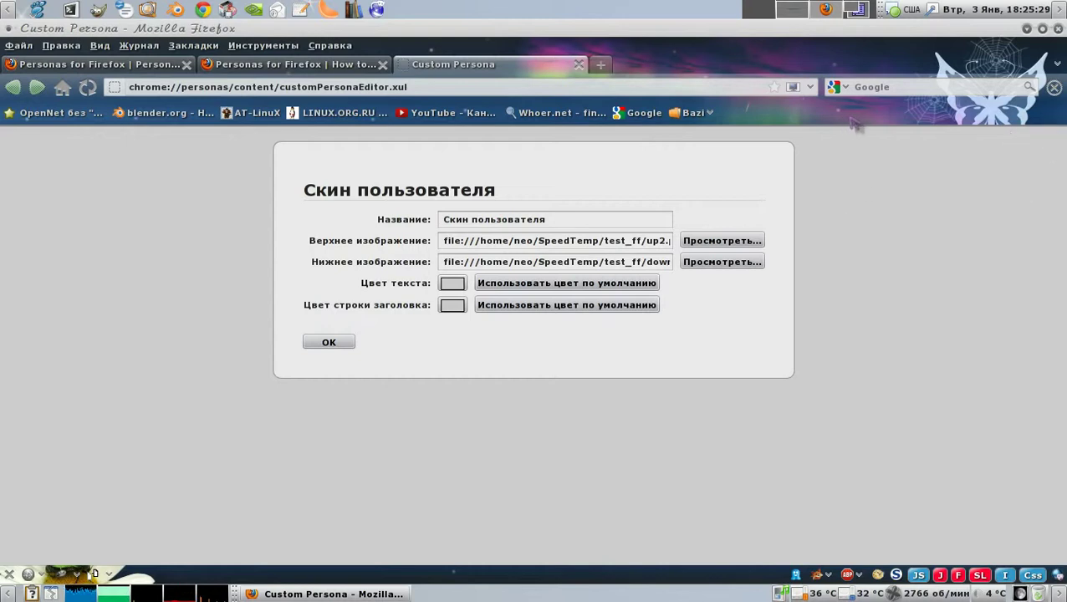
Try light blue, light cyan, pale cyan and bright cyan as the persona text colour.
{"action": "left_click", "coordinate": [456, 284]}
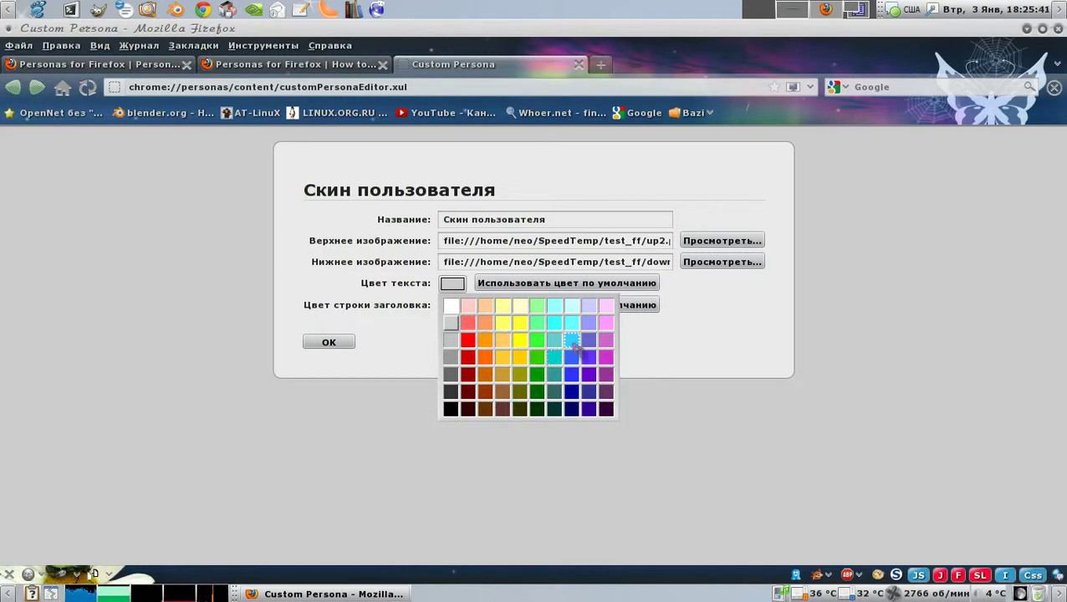
{"action": "left_click", "coordinate": [572, 341]}
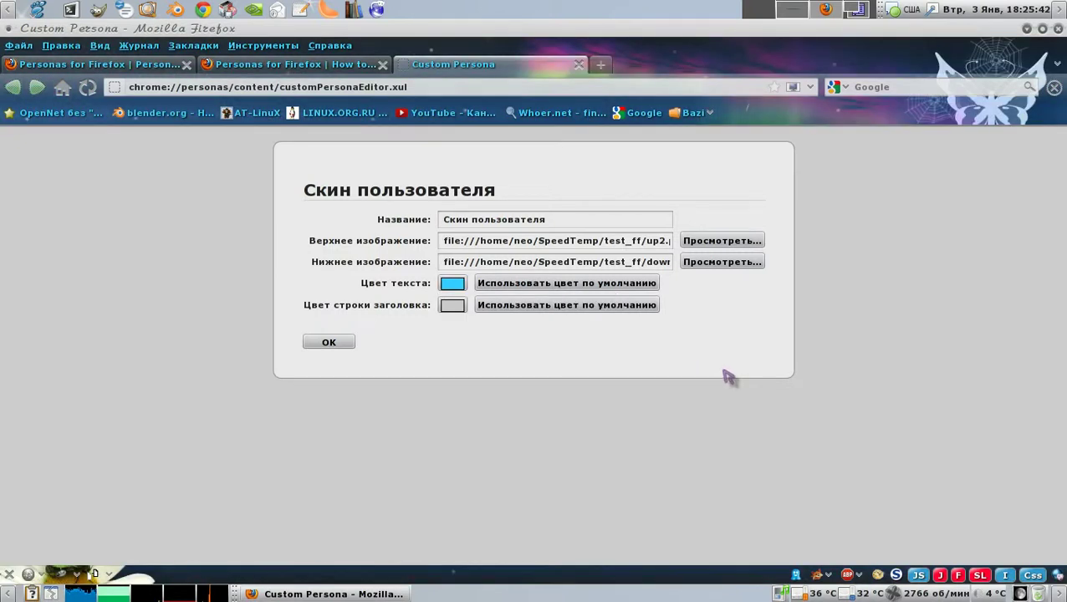
{"action": "left_click", "coordinate": [462, 290]}
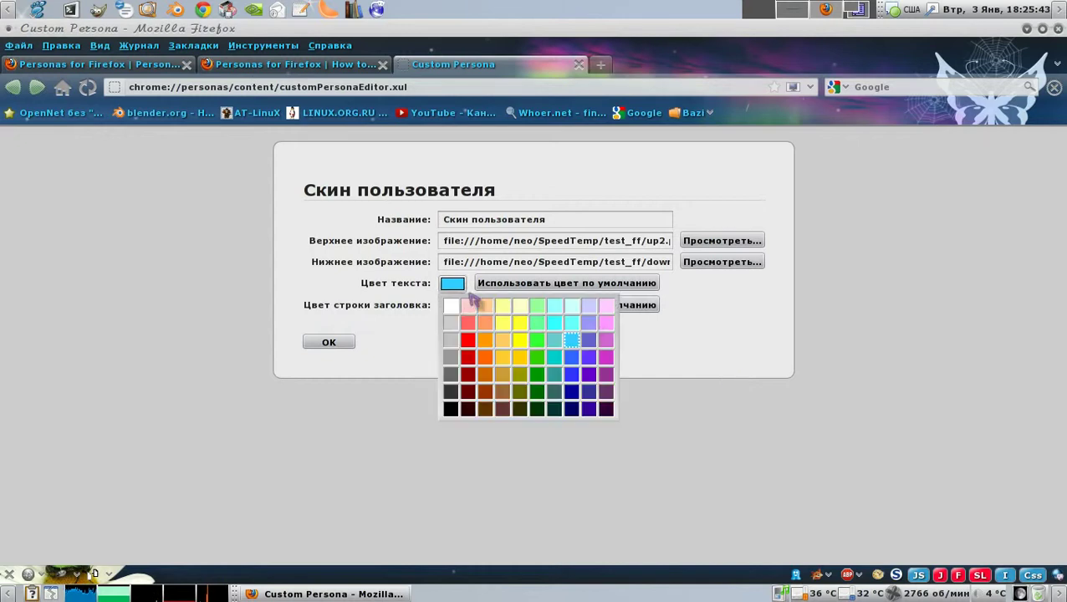
{"action": "left_click", "coordinate": [574, 323]}
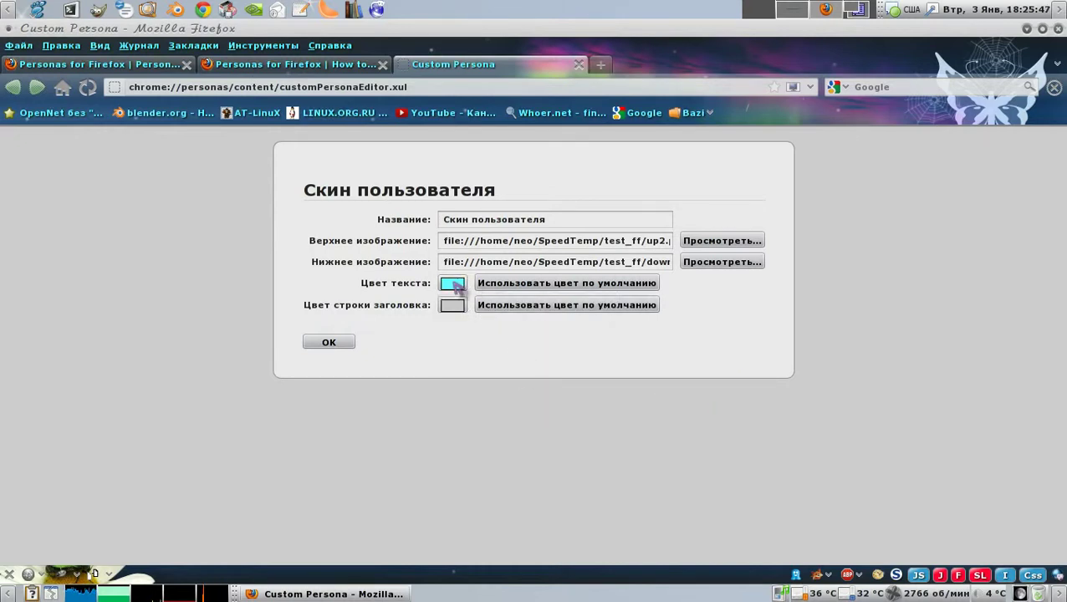
{"action": "left_click", "coordinate": [455, 285]}
{"action": "left_click", "coordinate": [572, 306]}
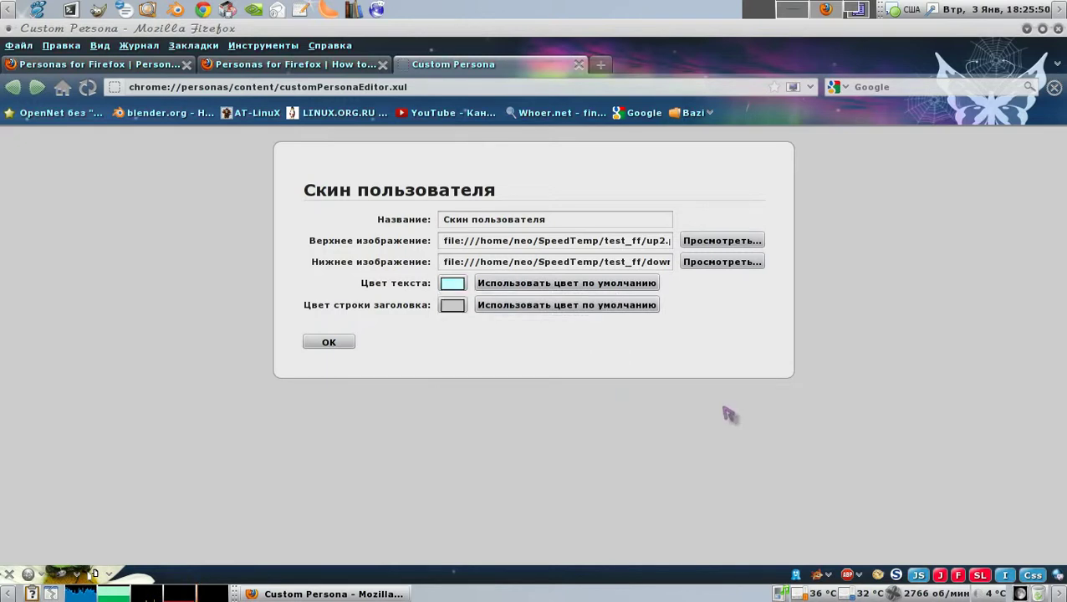
{"action": "left_click", "coordinate": [449, 286]}
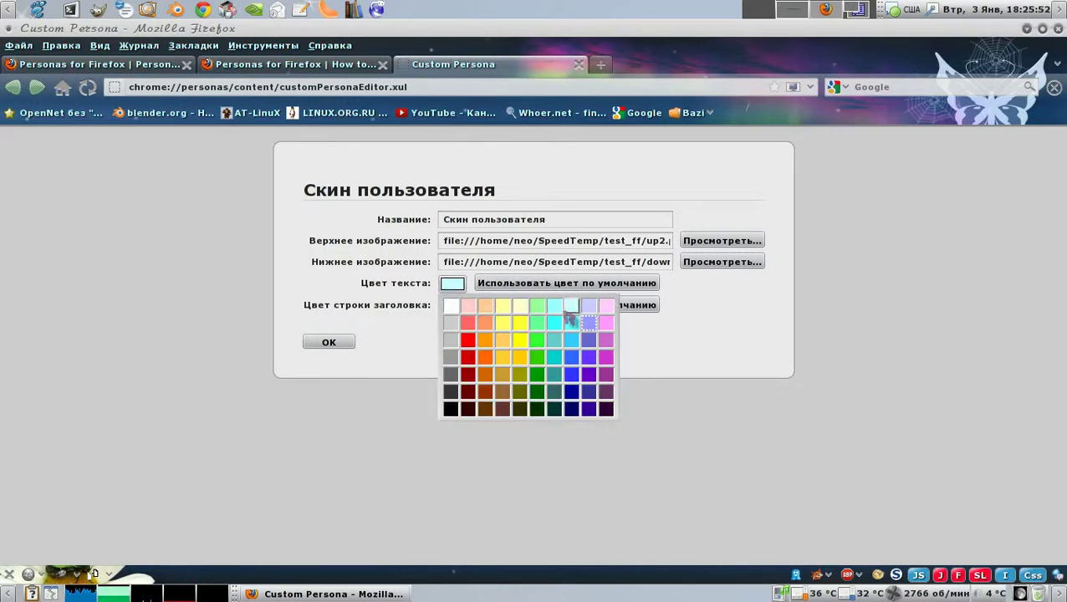
{"action": "left_click", "coordinate": [553, 308]}
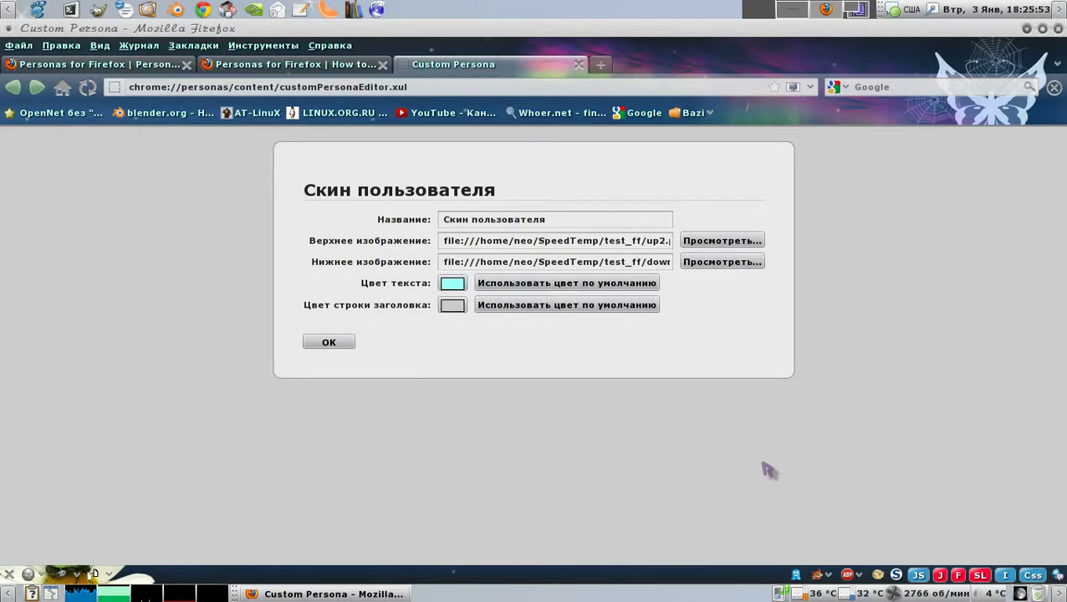
Settle on white text and a dark grey title bar, then return to the How To Personas page.
{"action": "left_click", "coordinate": [452, 285]}
{"action": "left_click", "coordinate": [443, 306]}
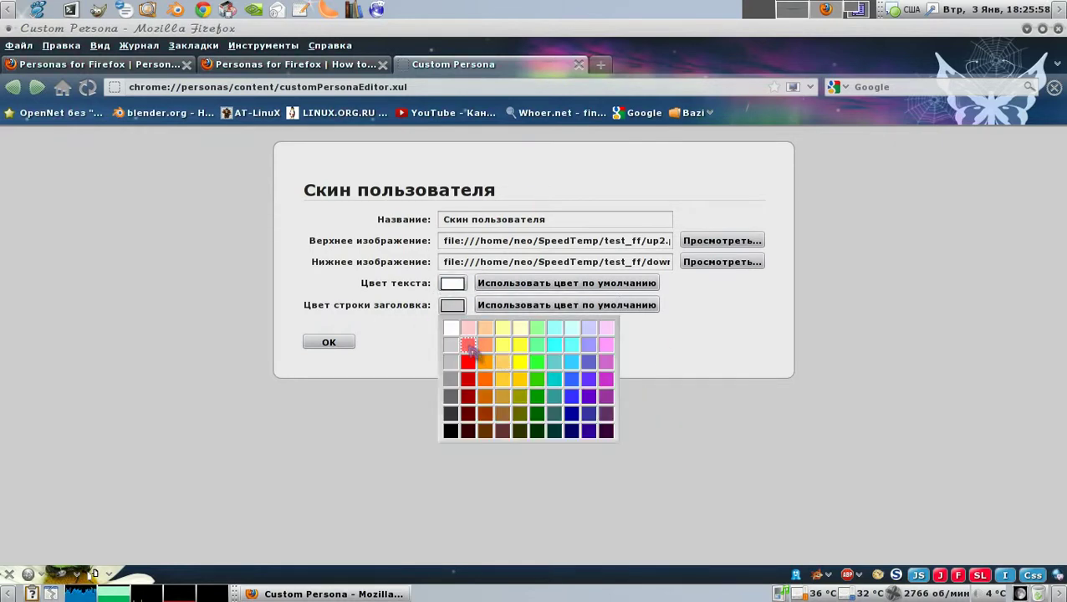
{"action": "left_click", "coordinate": [453, 380]}
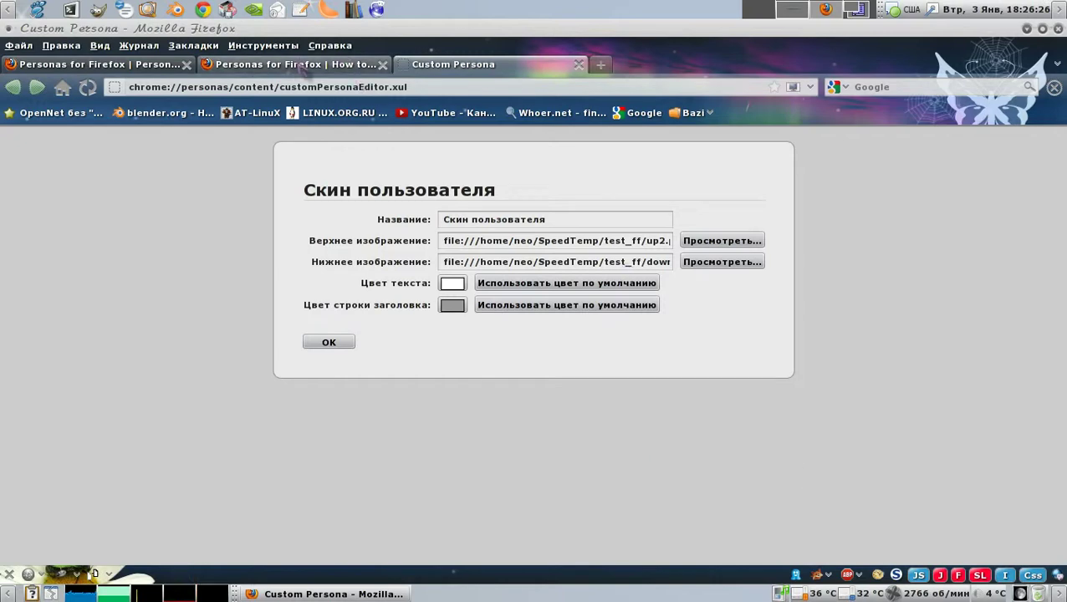
{"action": "left_click", "coordinate": [337, 64]}
Return to the Custom Persona editor and browse the text colour palette, leaving the text white.
{"action": "scroll", "coordinate": [55, 365], "scroll_direction": "down", "scroll_amount": 3}
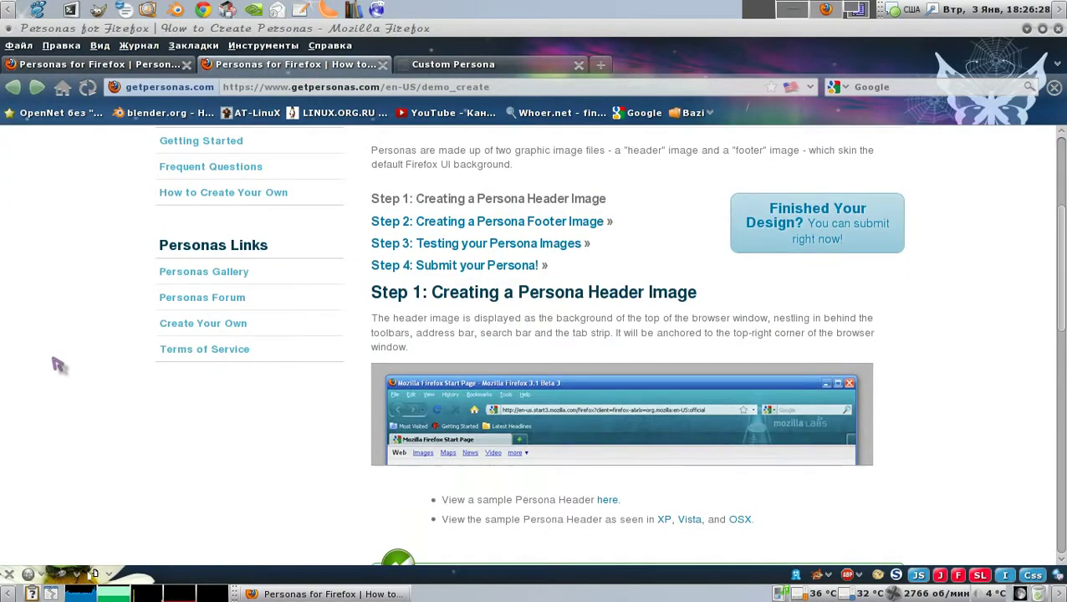
{"action": "scroll", "coordinate": [56, 365], "scroll_direction": "up", "scroll_amount": 3}
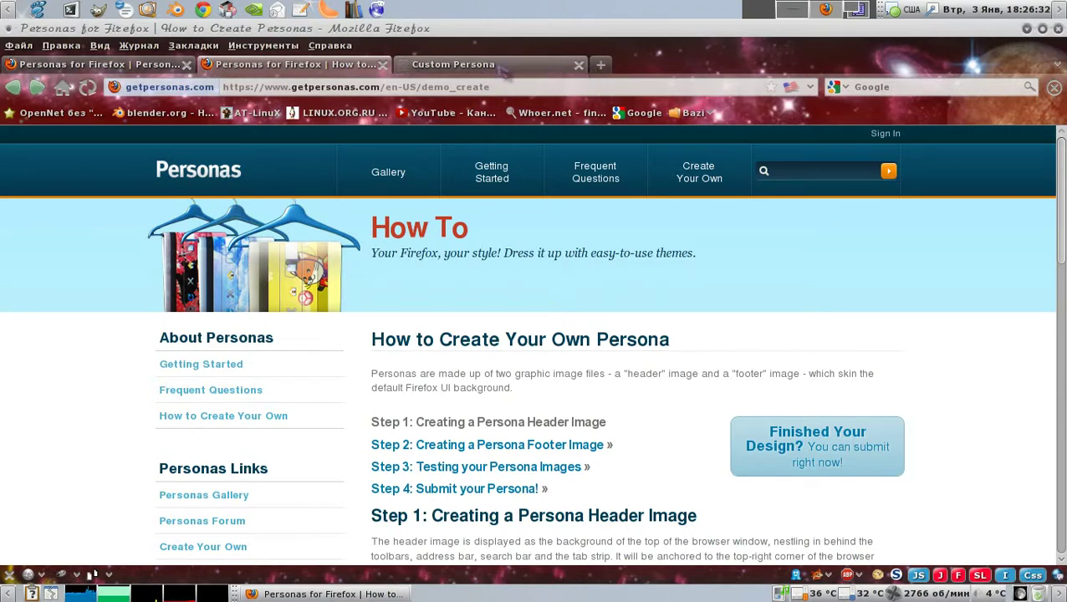
{"action": "left_click", "coordinate": [502, 67]}
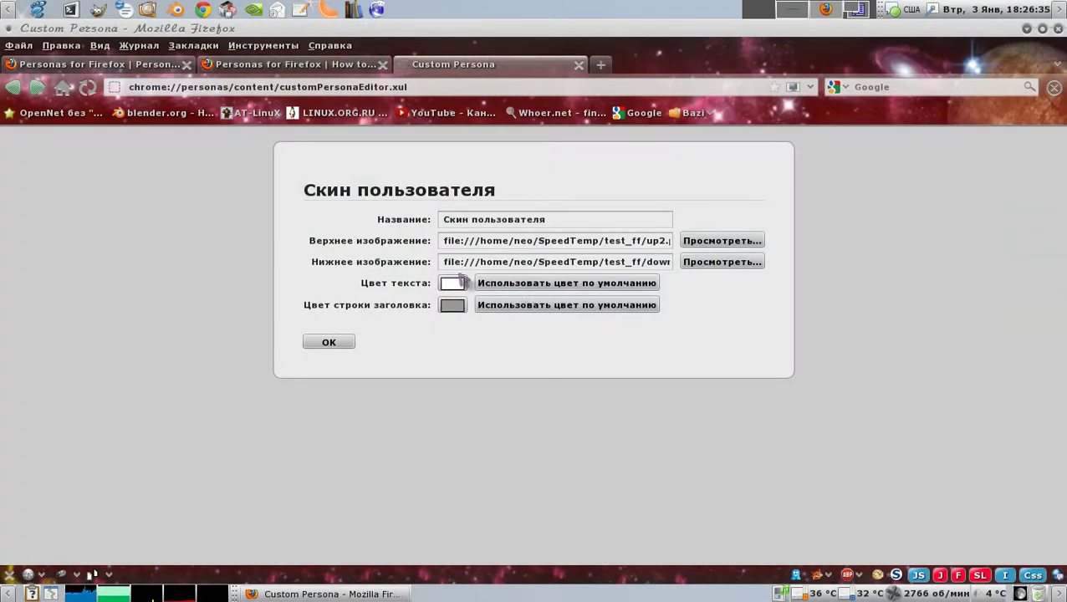
{"action": "left_click", "coordinate": [452, 284]}
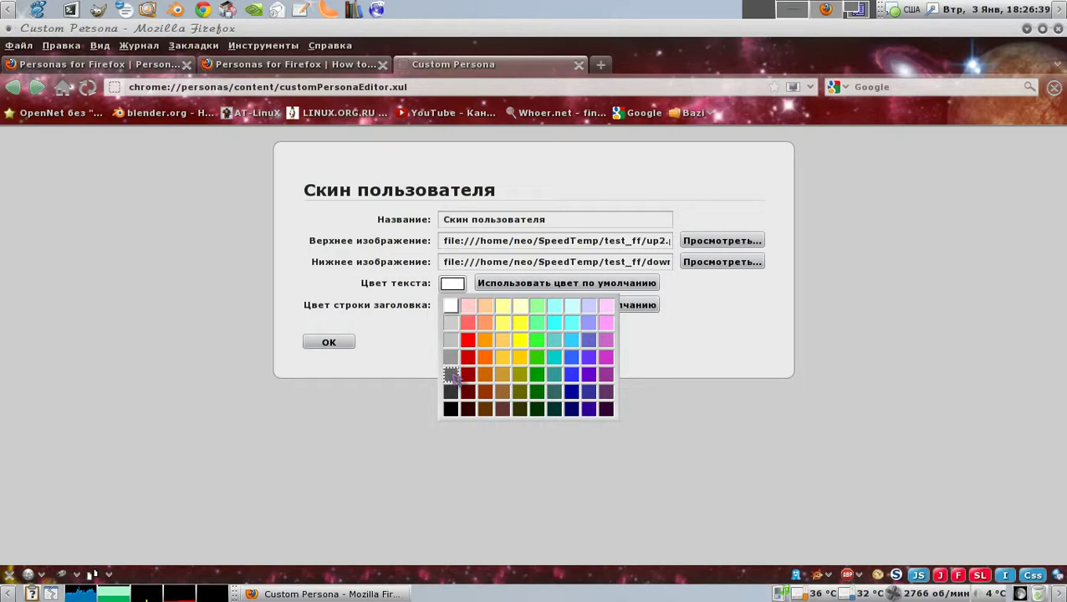
{"action": "left_click", "coordinate": [734, 374]}
{"action": "left_click", "coordinate": [452, 284]}
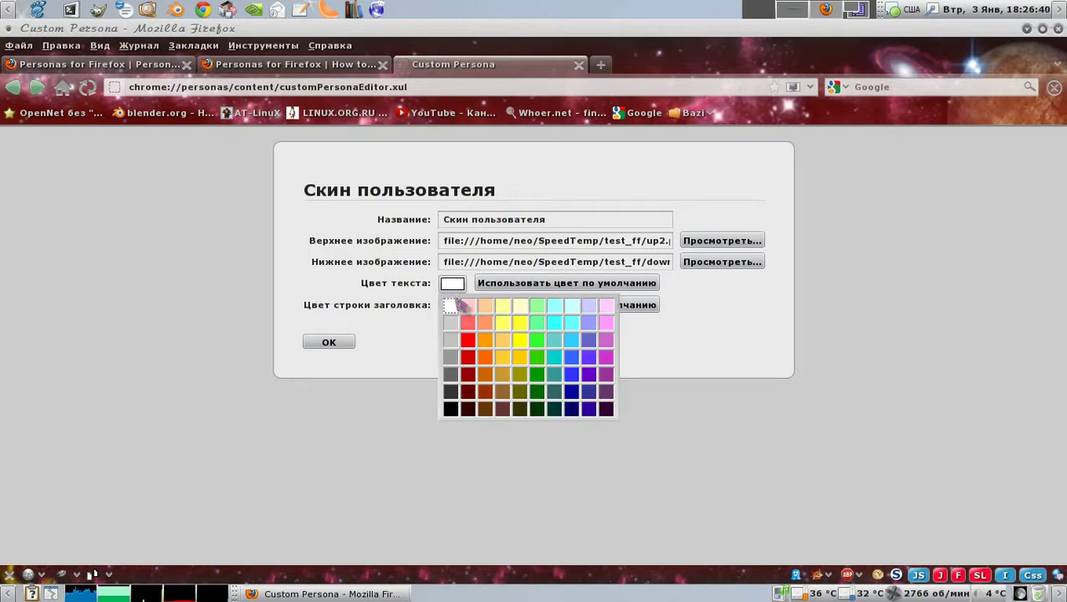
{"action": "left_click", "coordinate": [651, 351]}
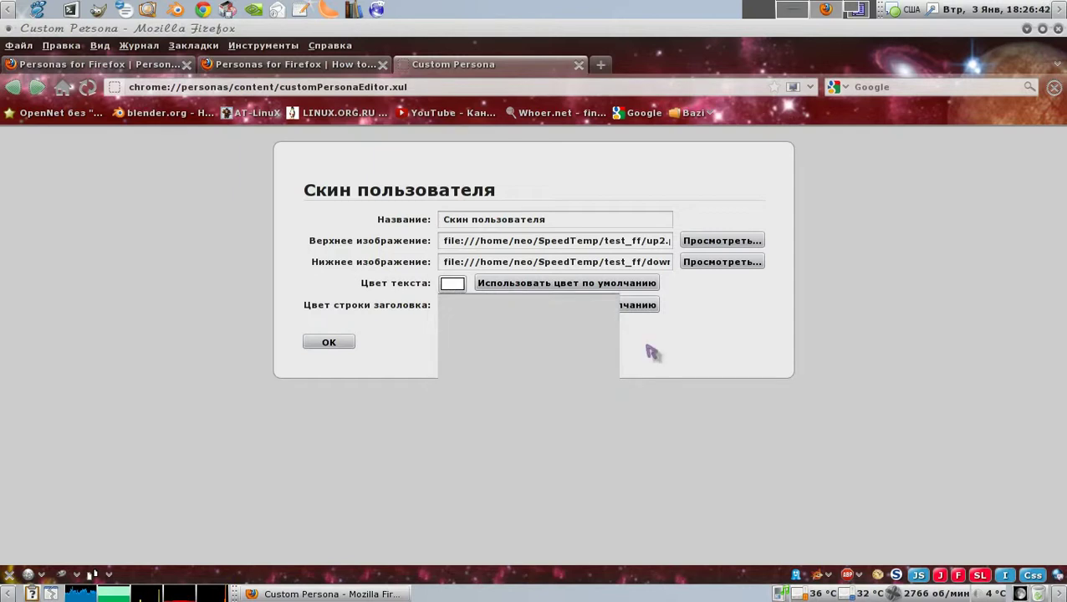